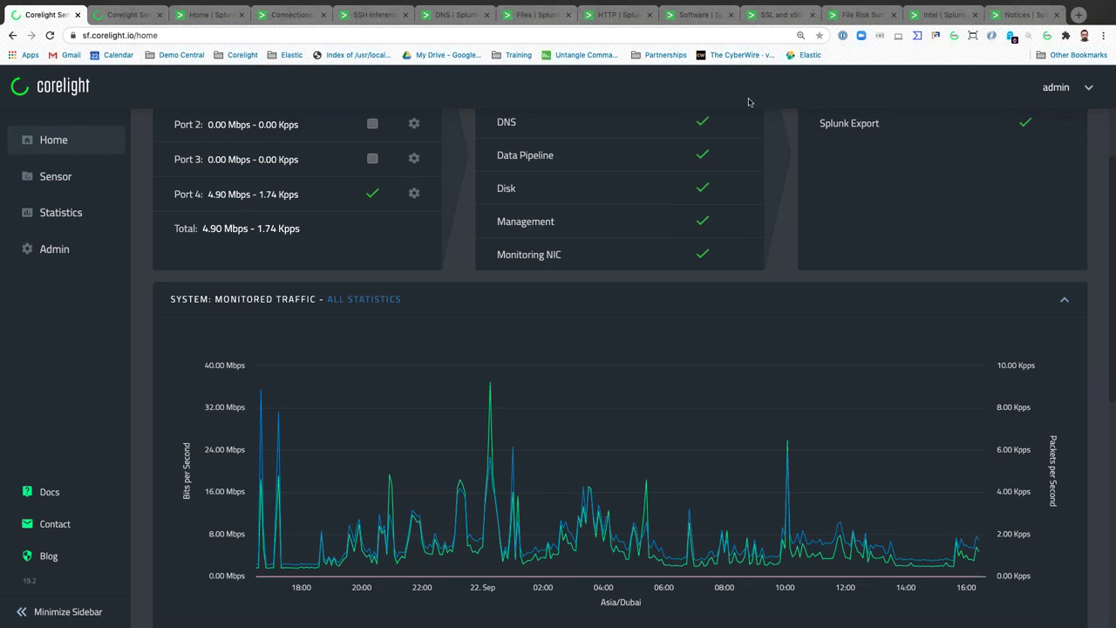
Step: Open the corelight-suricata-demo sensor's package settings and review the Core and Encrypted Traffic collections
left_click(127, 17)
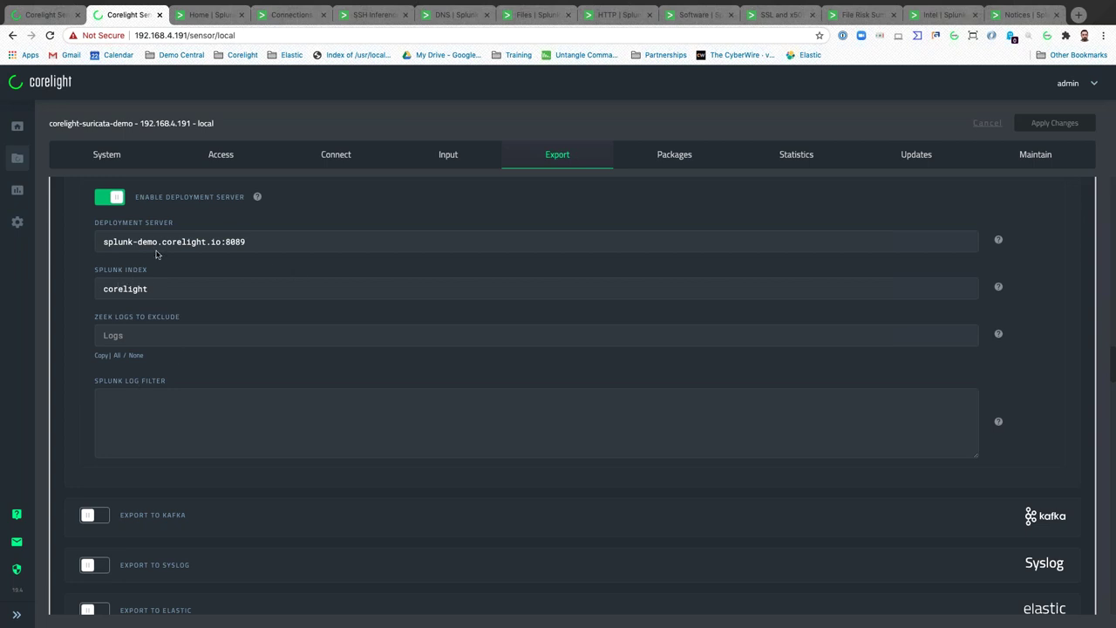
left_click(678, 157)
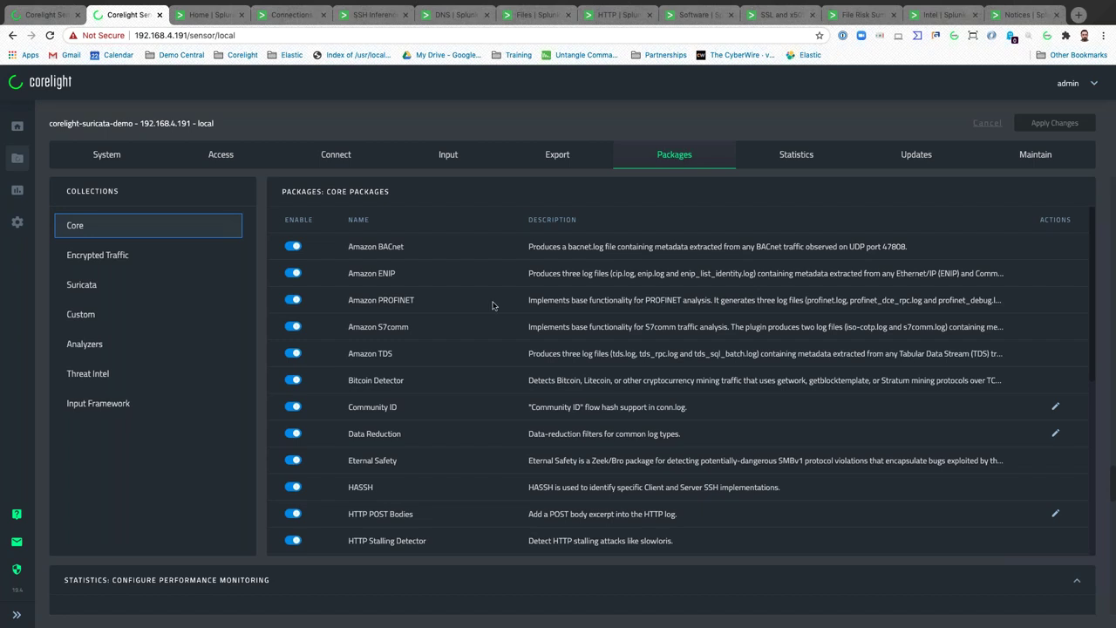
scroll(394, 409, "down", 3)
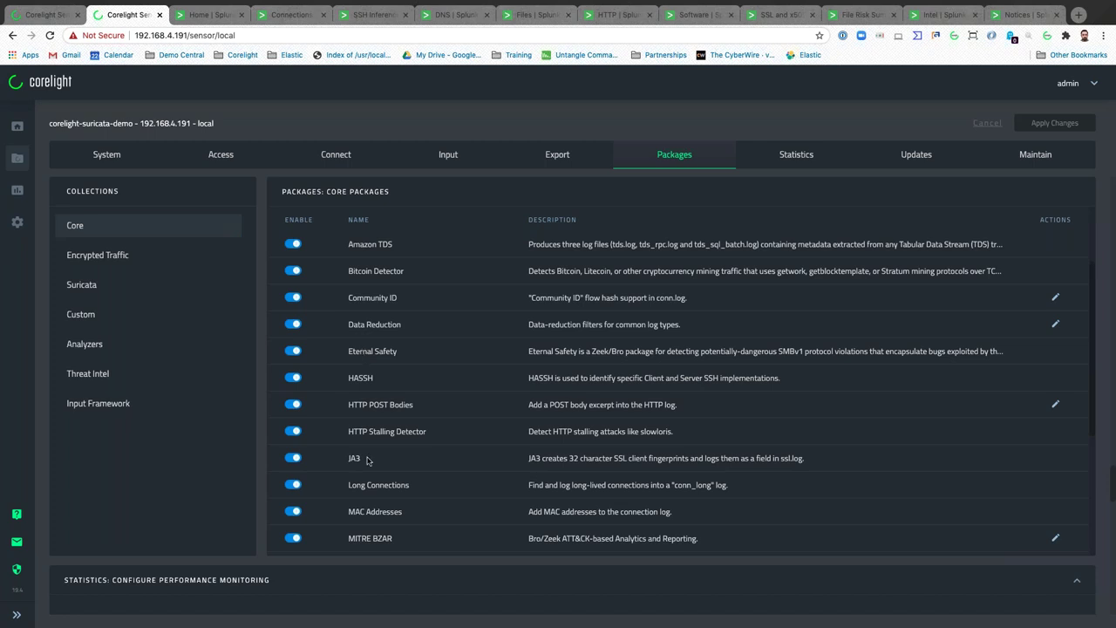
scroll(364, 395, "down", 4)
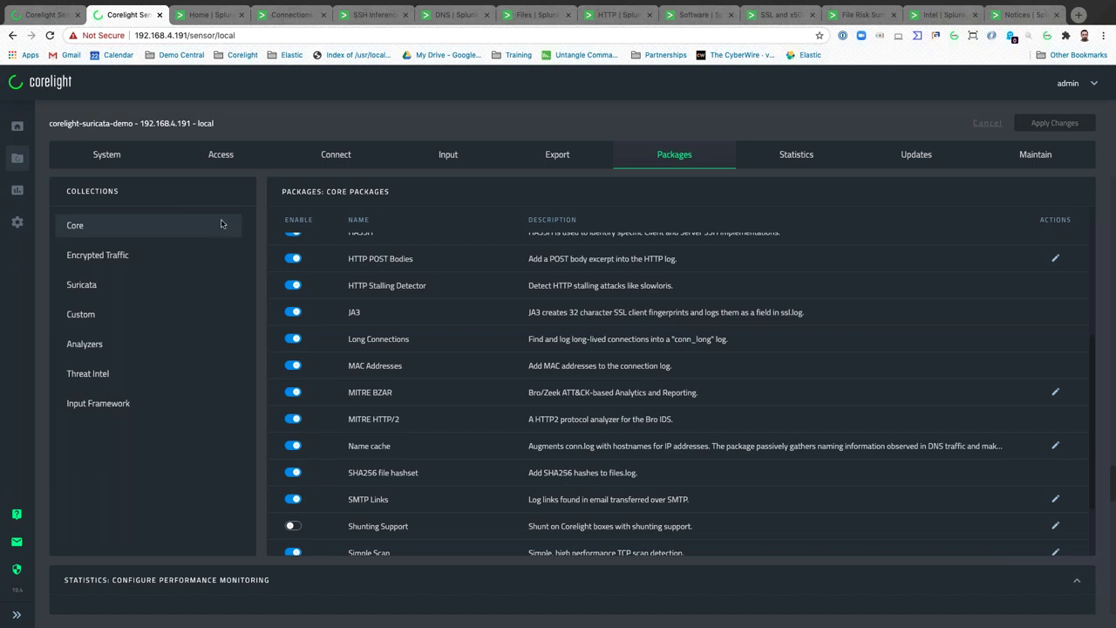
left_click(80, 265)
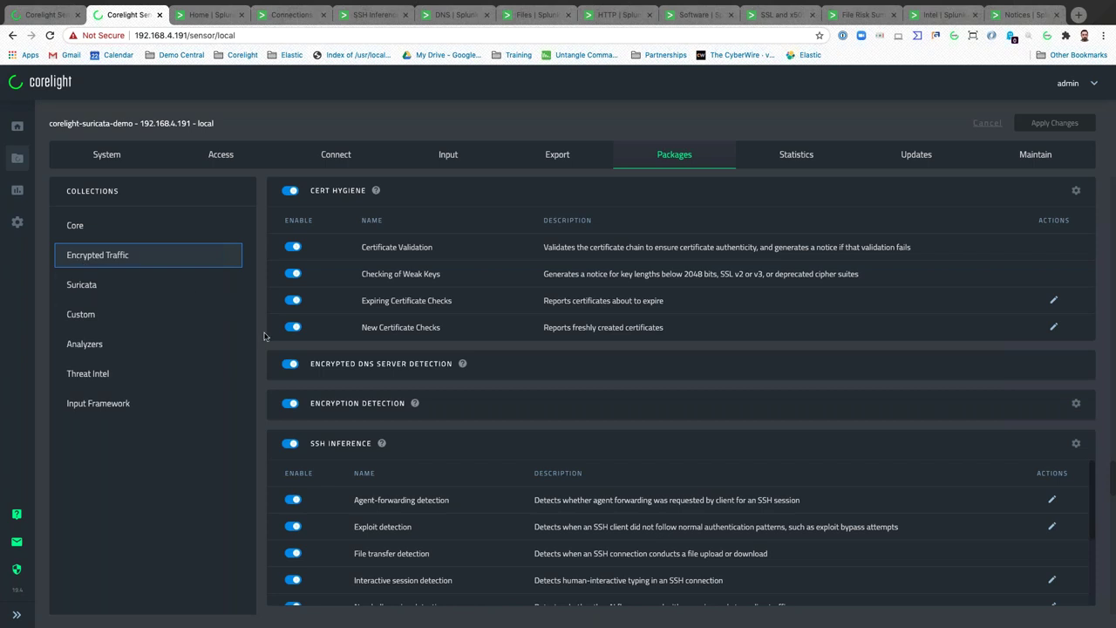
scroll(80, 265, "down", 2)
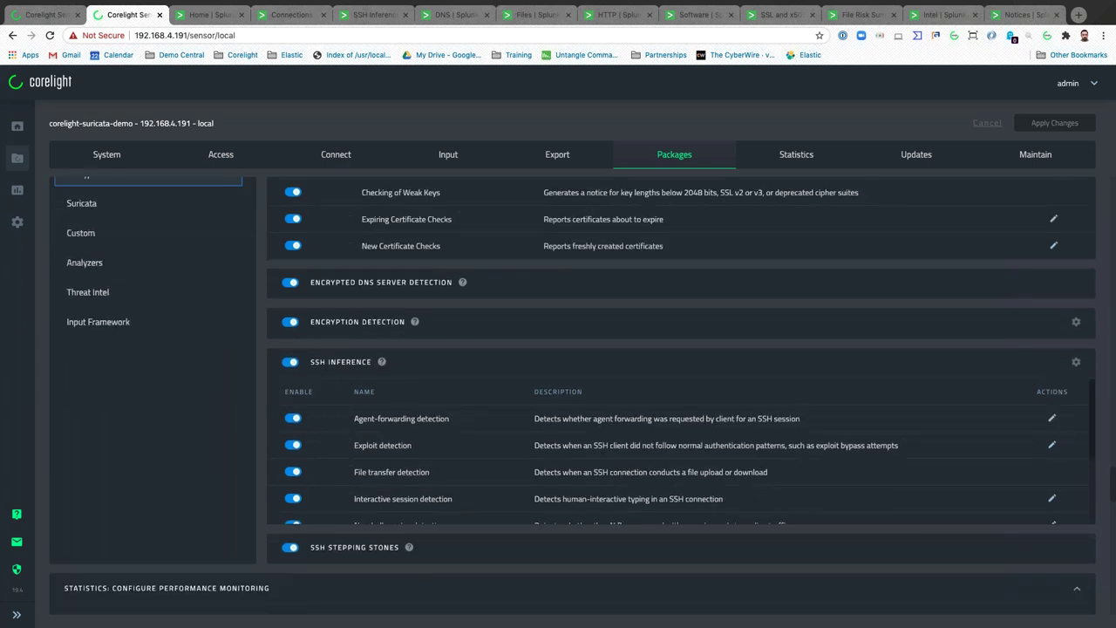
Step: Switch to the Corelight App for Splunk and review the Home and Connections dashboards, including top originators and long-lived connections
left_click(209, 15)
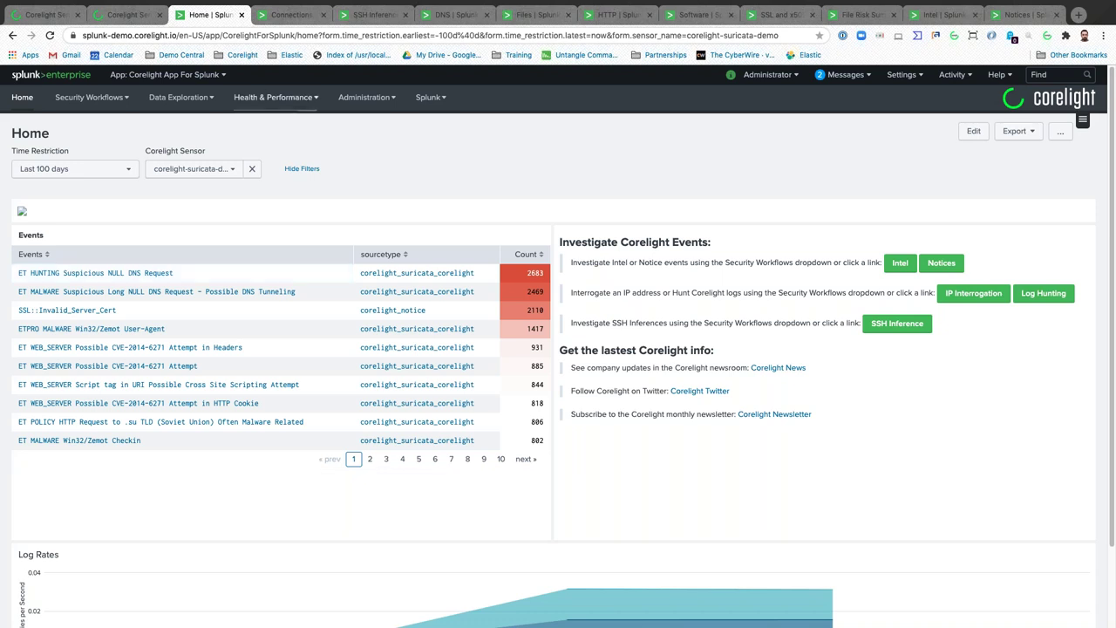
left_click(293, 16)
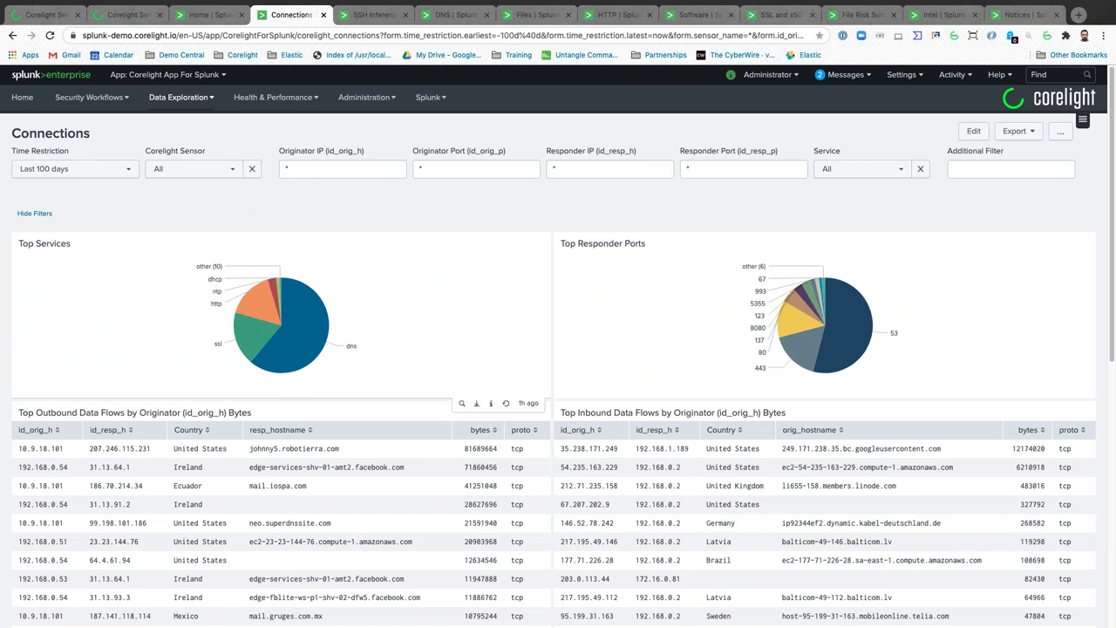
scroll(251, 262, "down", 2)
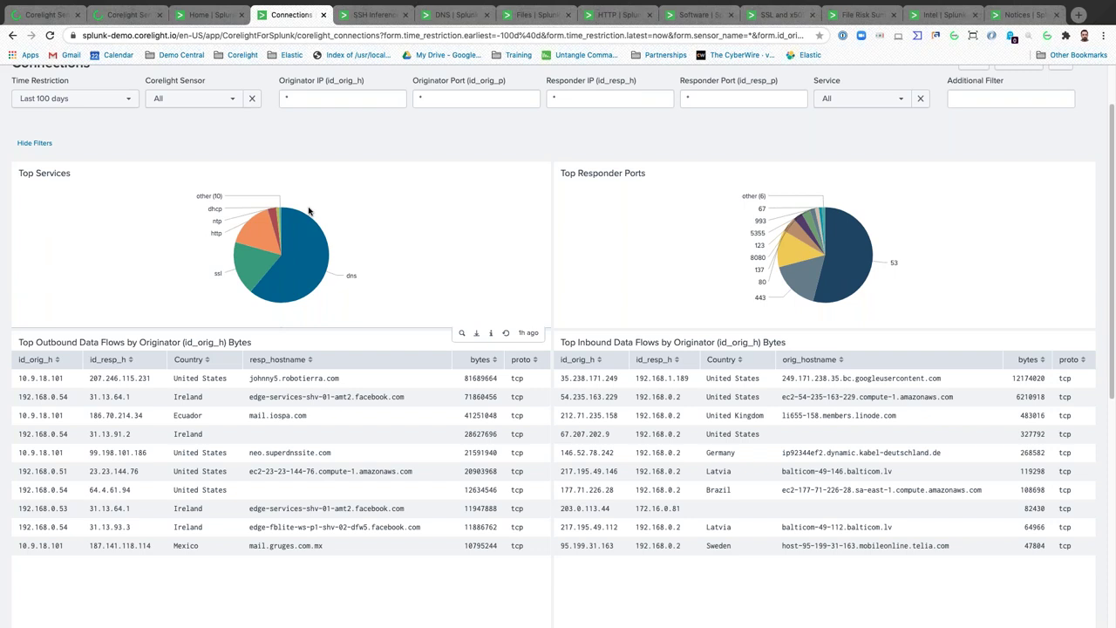
scroll(347, 274, "down", 5)
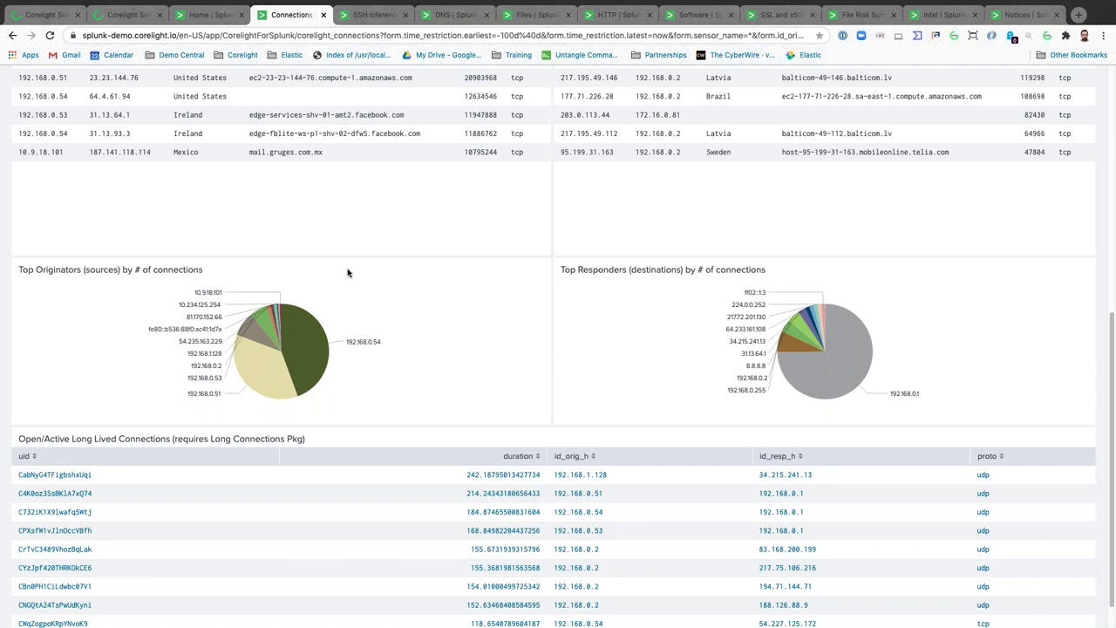
scroll(347, 274, "up", 6)
scroll(347, 274, "down", 1)
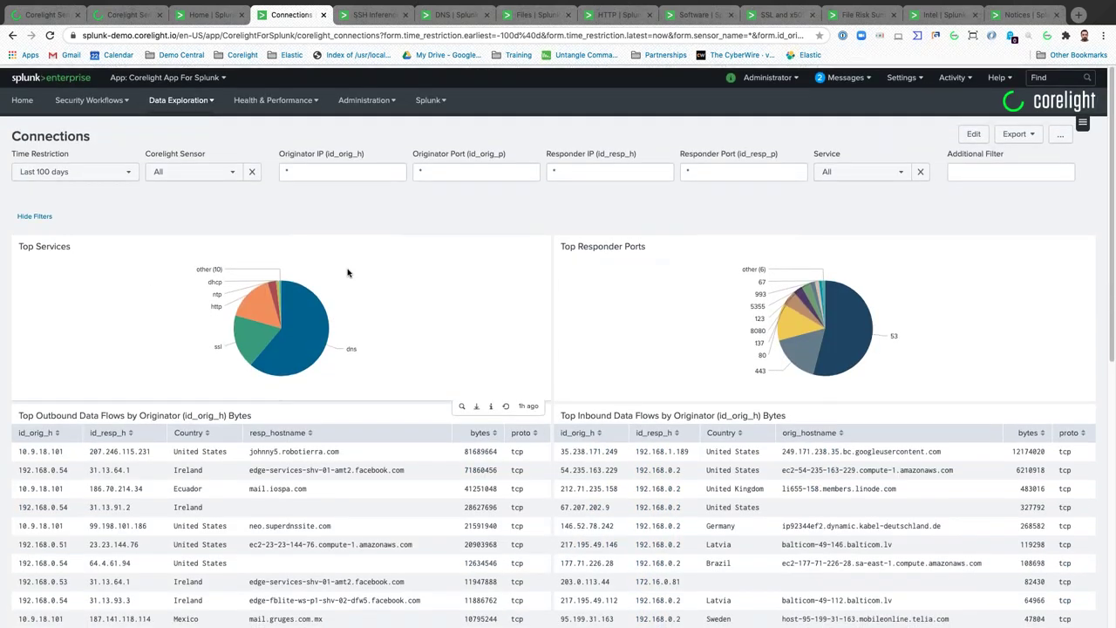
scroll(347, 274, "down", 1)
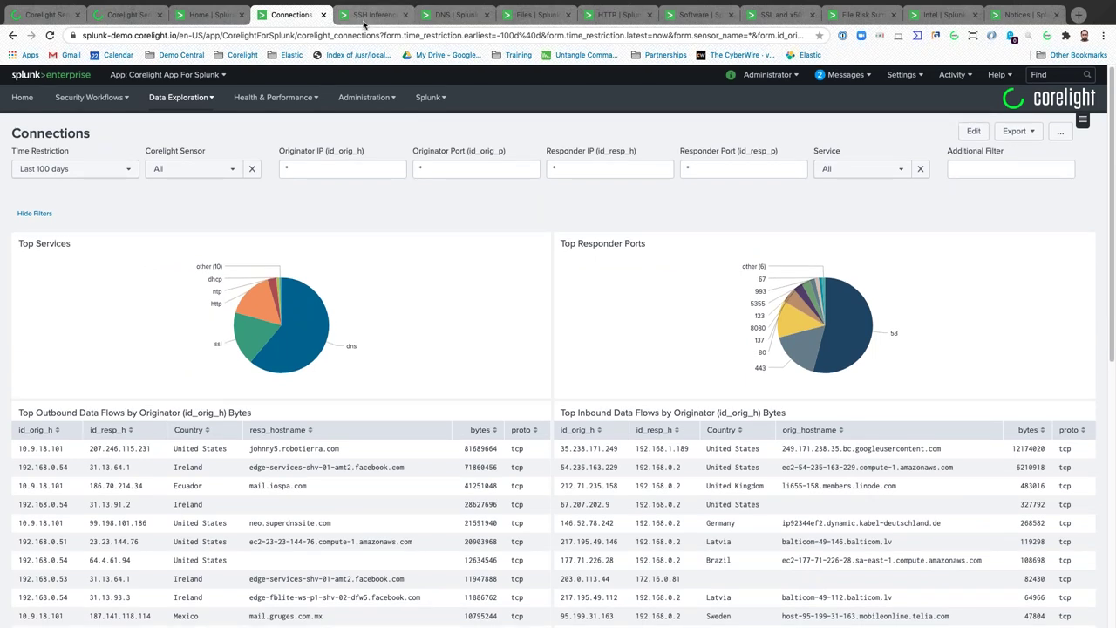
Step: Review the DNS dashboard's top queries and the HTTP dashboard down to the rare user agents and host headers
left_click(445, 16)
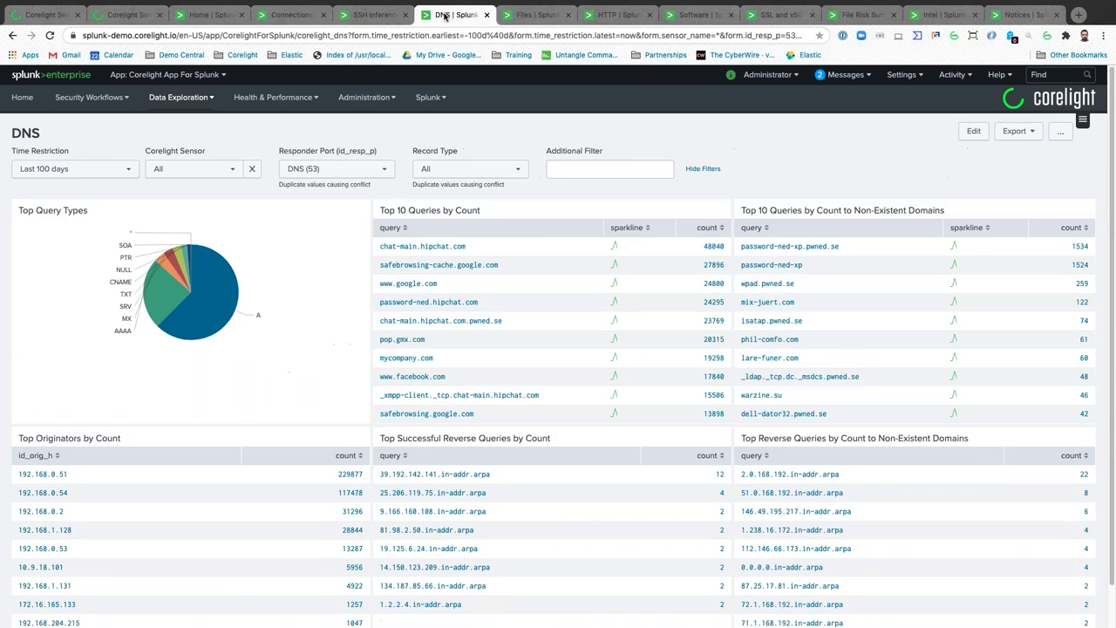
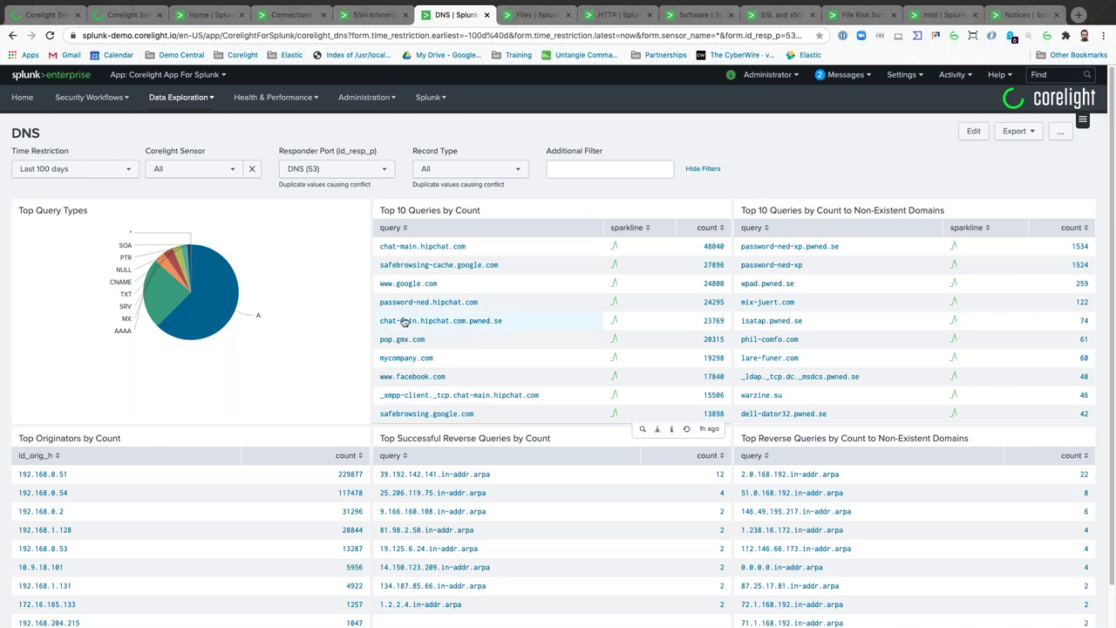
left_click(613, 15)
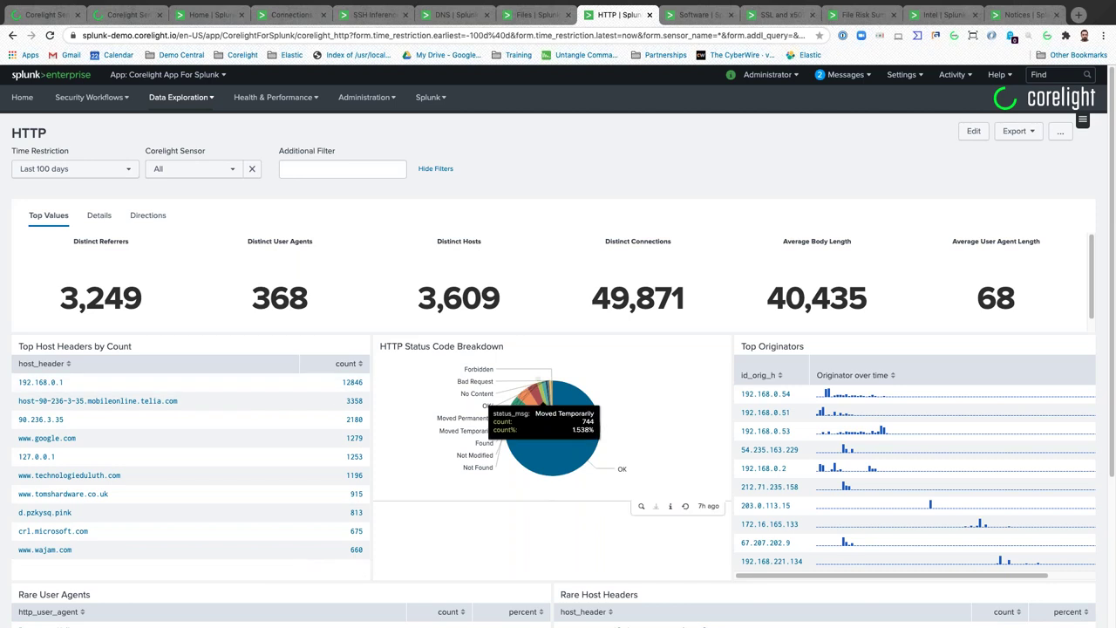
scroll(435, 251, "down", 3)
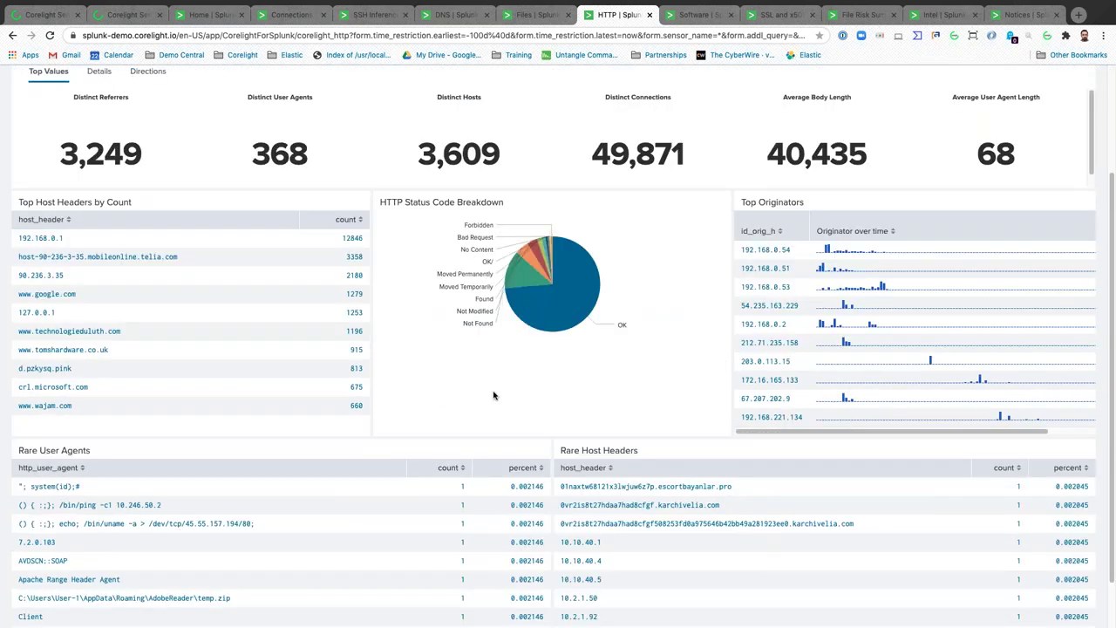
scroll(494, 396, "down", 2)
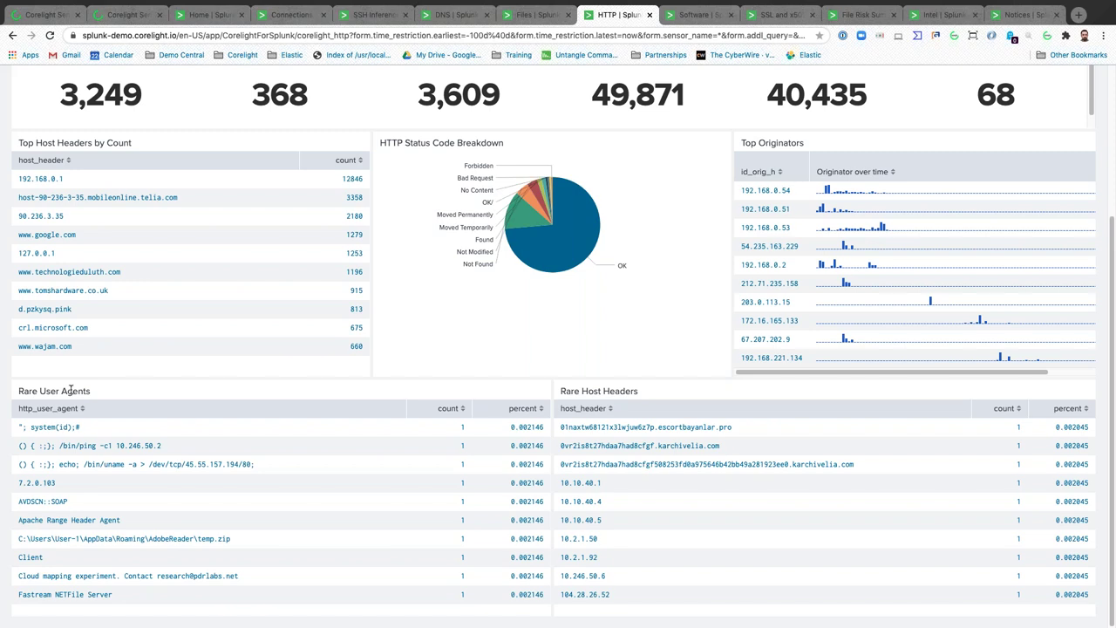
Step: Review the Software dashboard's versions and types, and the SSL and x509 dashboard's certificate subjects, validation status and ciphers
left_click(704, 16)
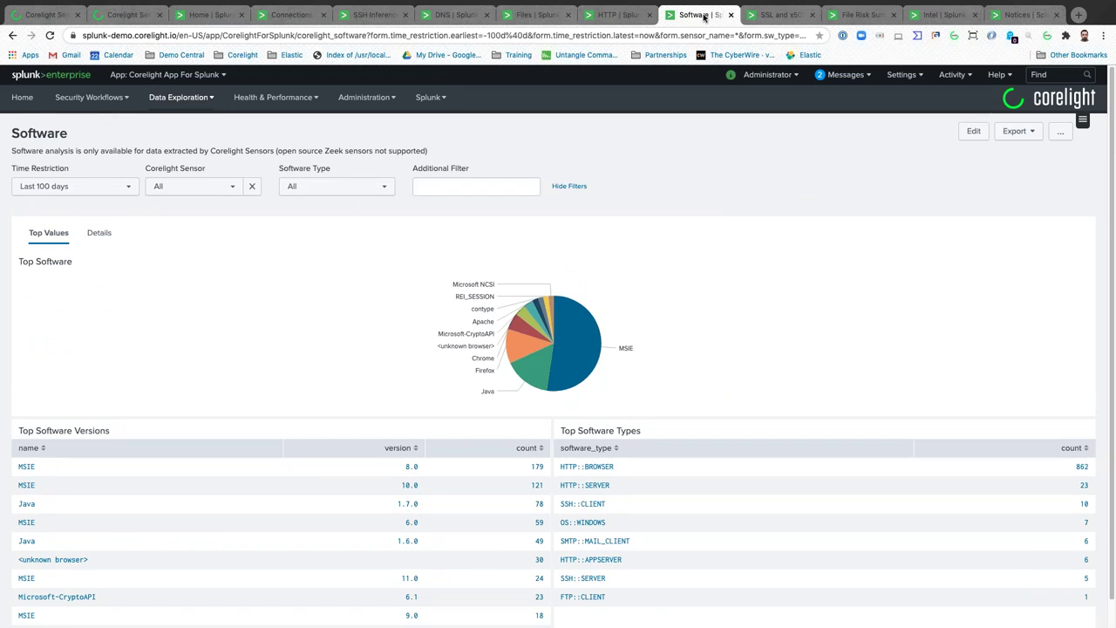
scroll(664, 215, "down", 1)
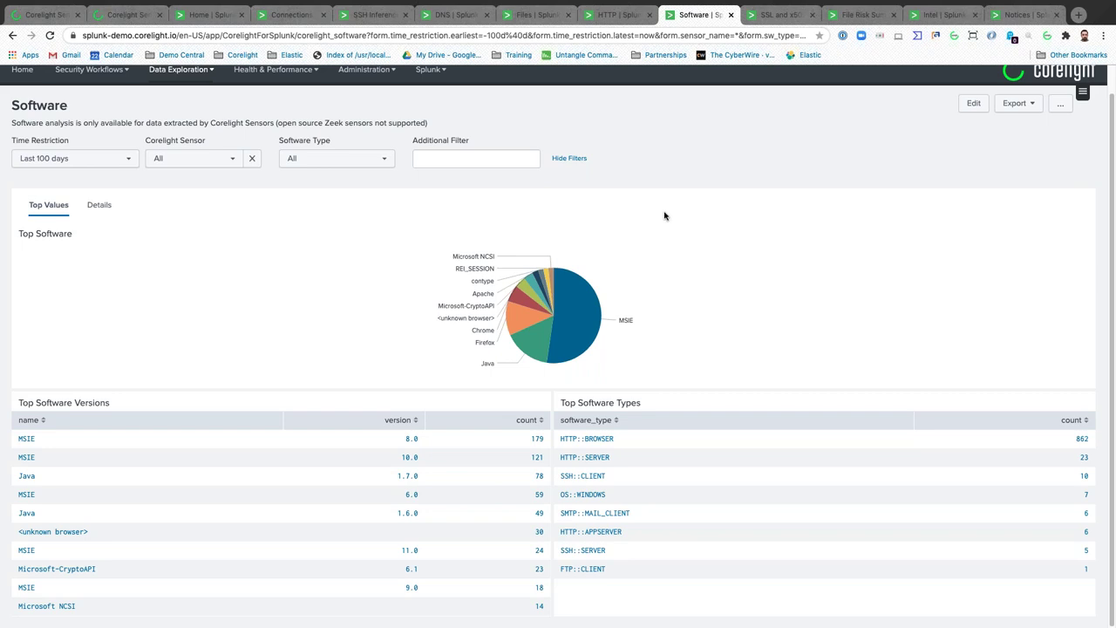
left_click(775, 21)
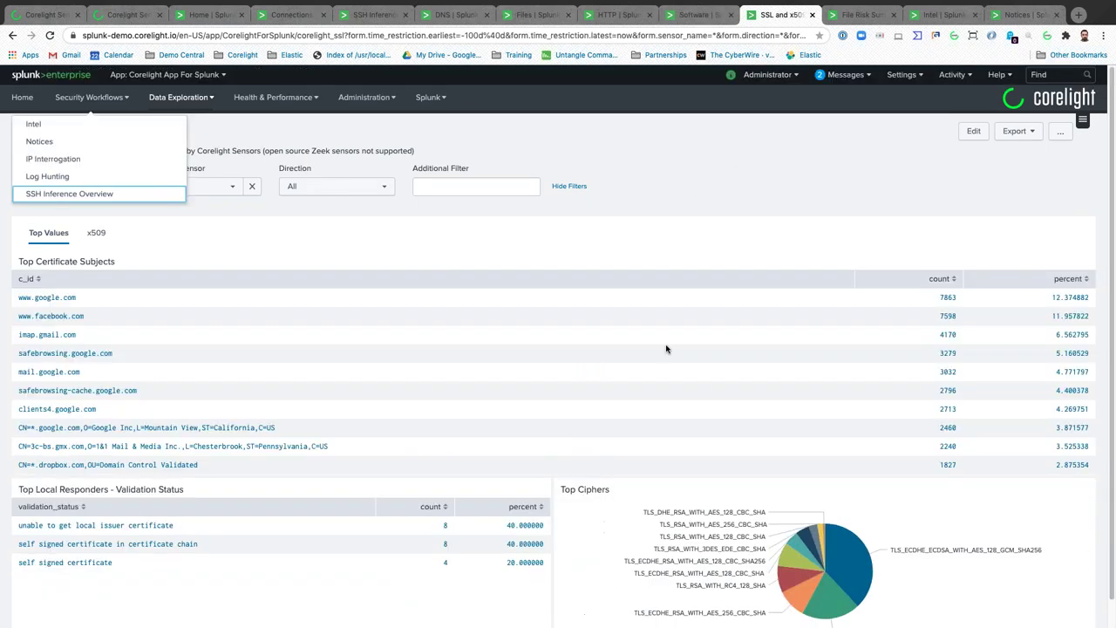
left_click(686, 188)
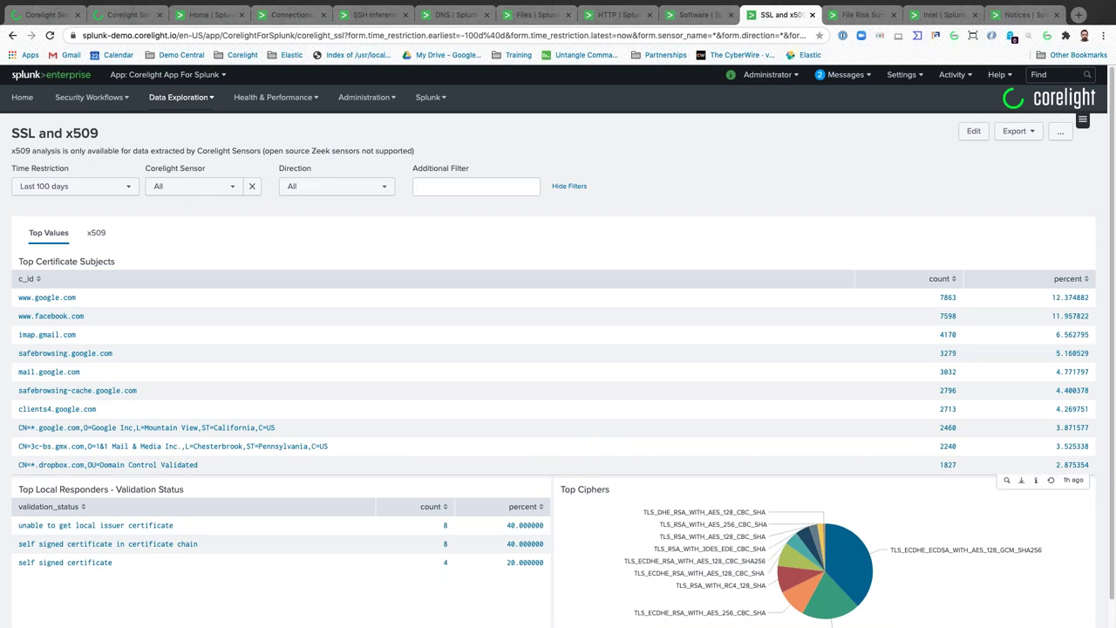
scroll(558, 345, "down", 1)
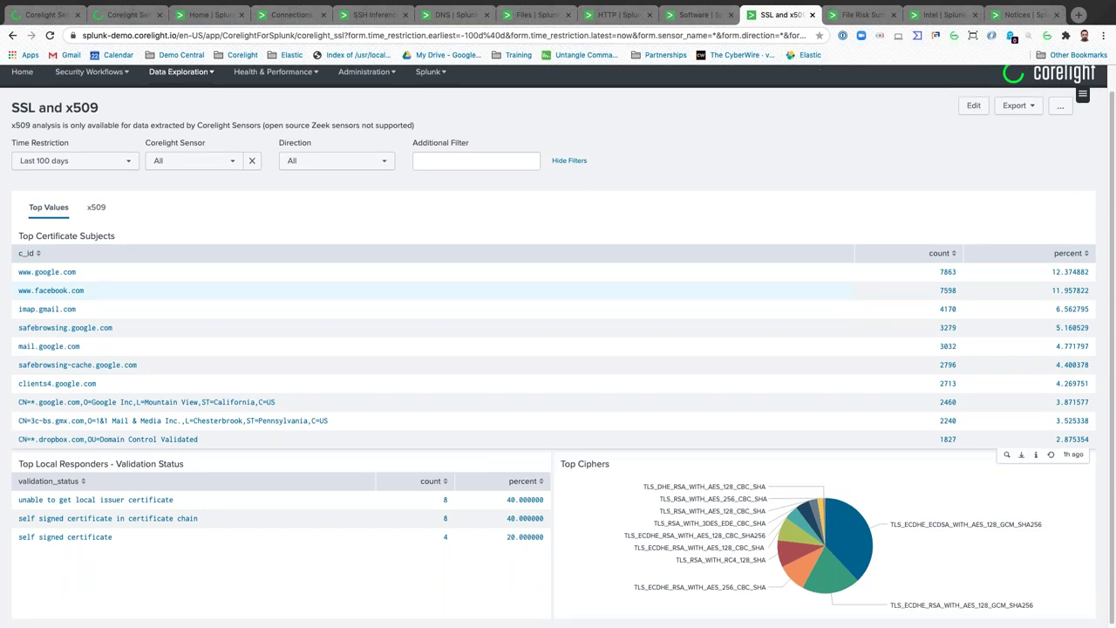
scroll(557, 345, "down", 1)
scroll(558, 349, "up", 1)
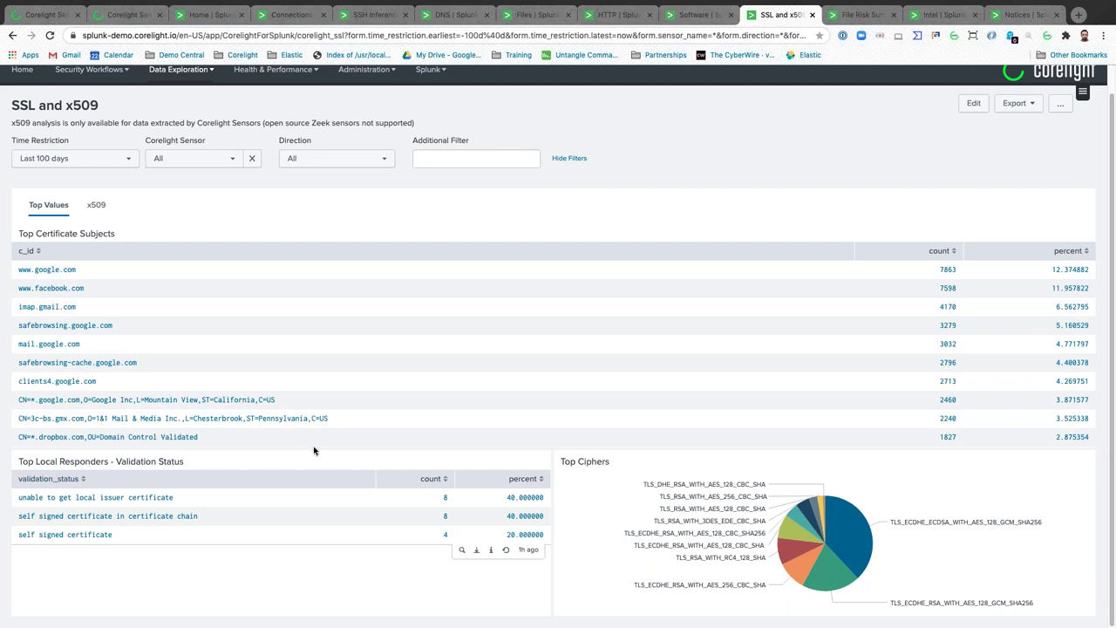
mouse_move(823, 510)
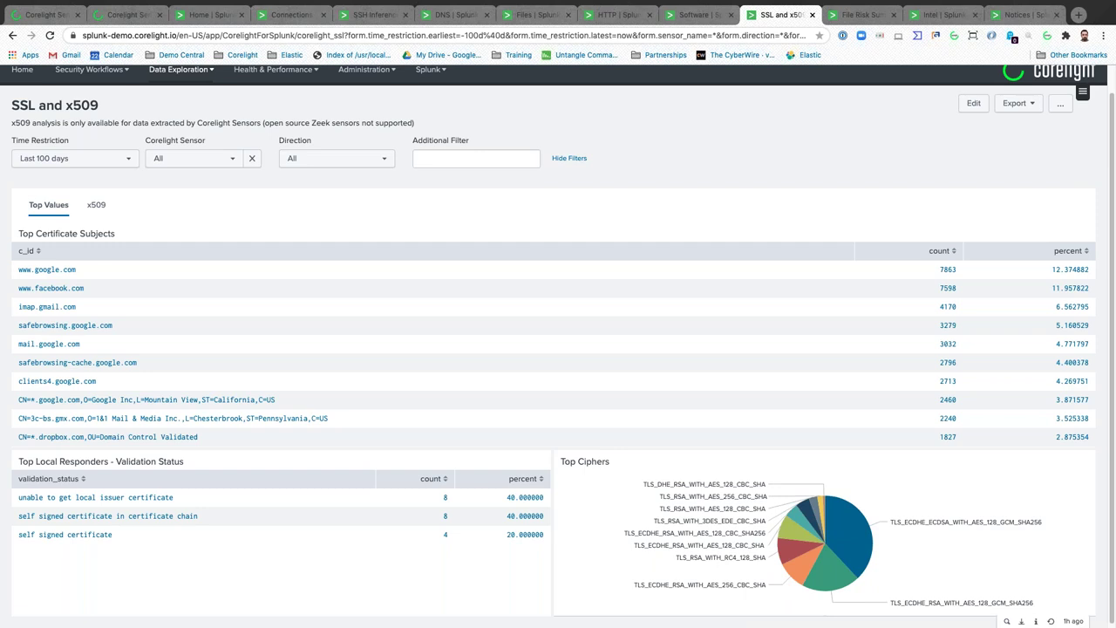
mouse_move(695, 524)
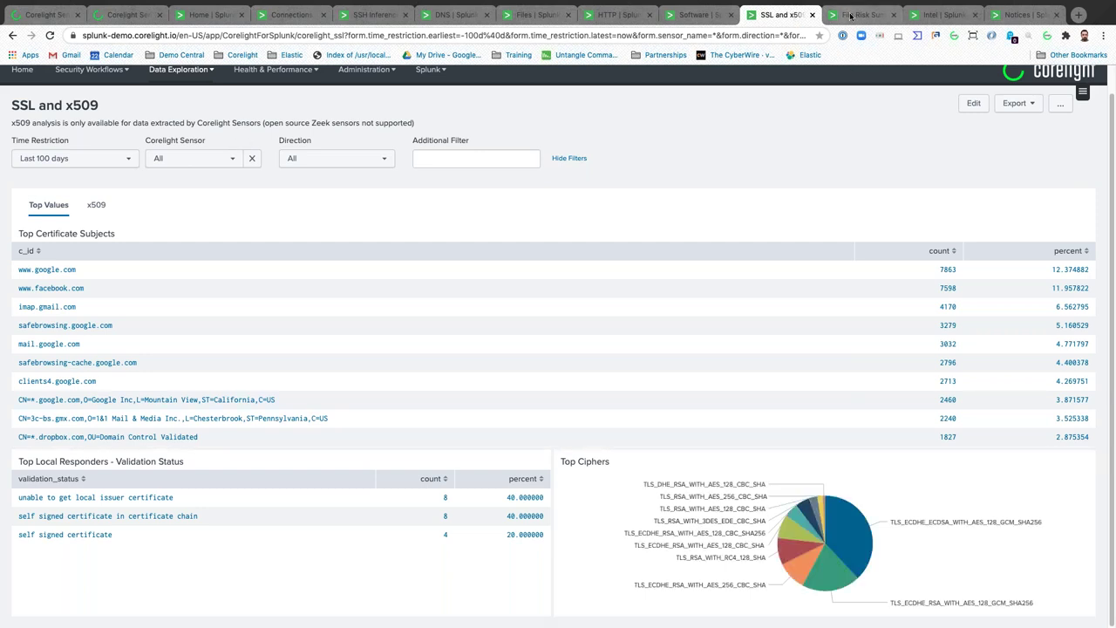
Step: Examine the Files dashboard's mime types, file protocols and file flow charts
left_click(525, 16)
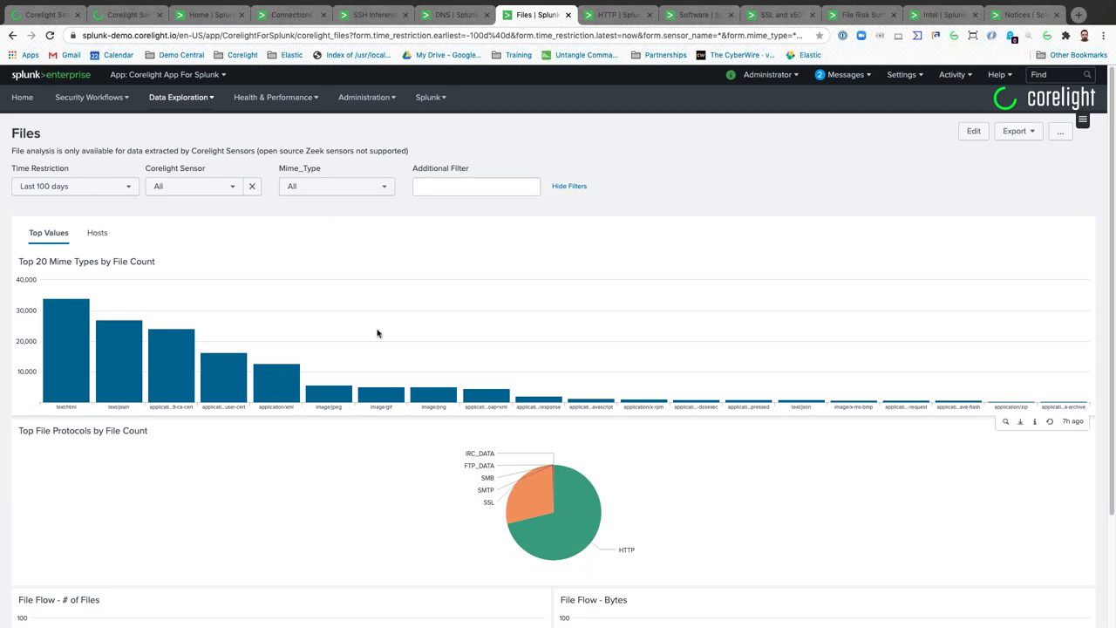
scroll(378, 261, "down", 2)
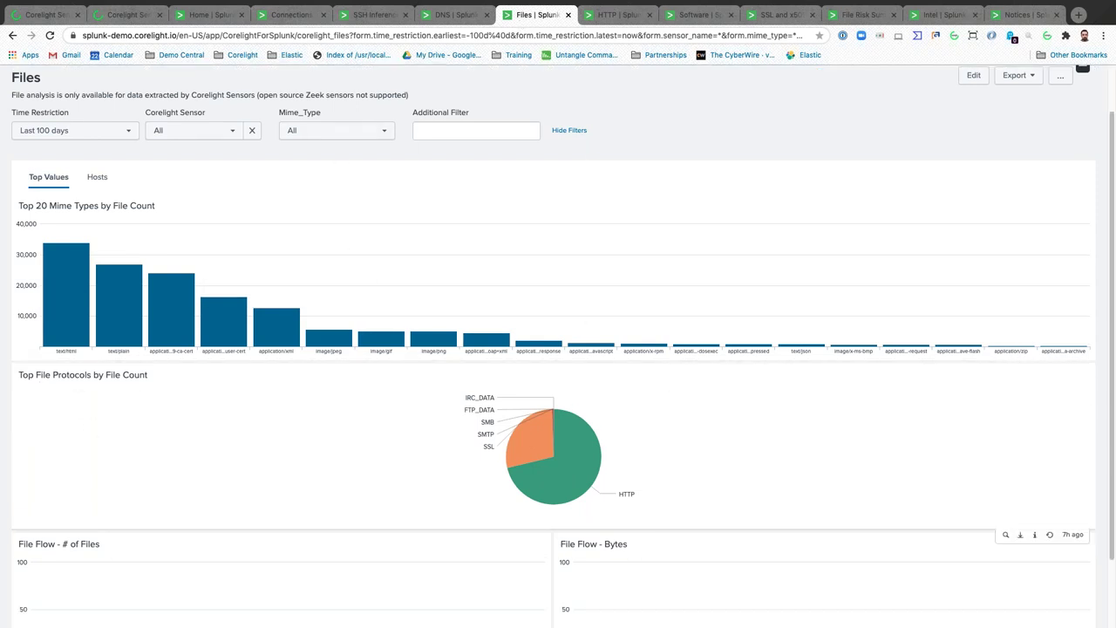
mouse_move(540, 431)
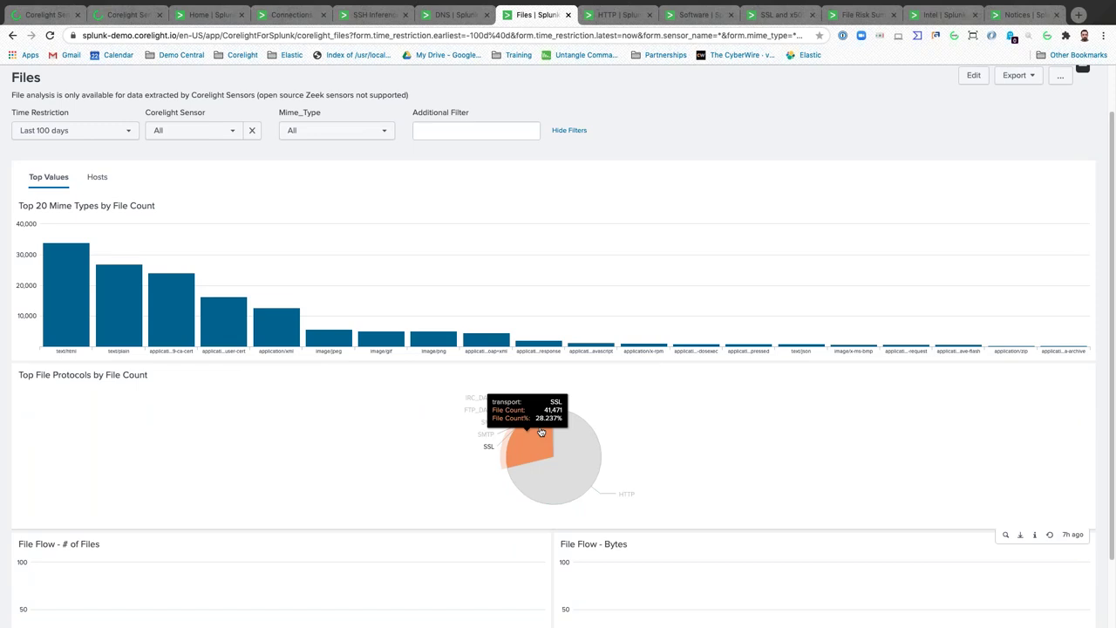
scroll(523, 410, "down", 3)
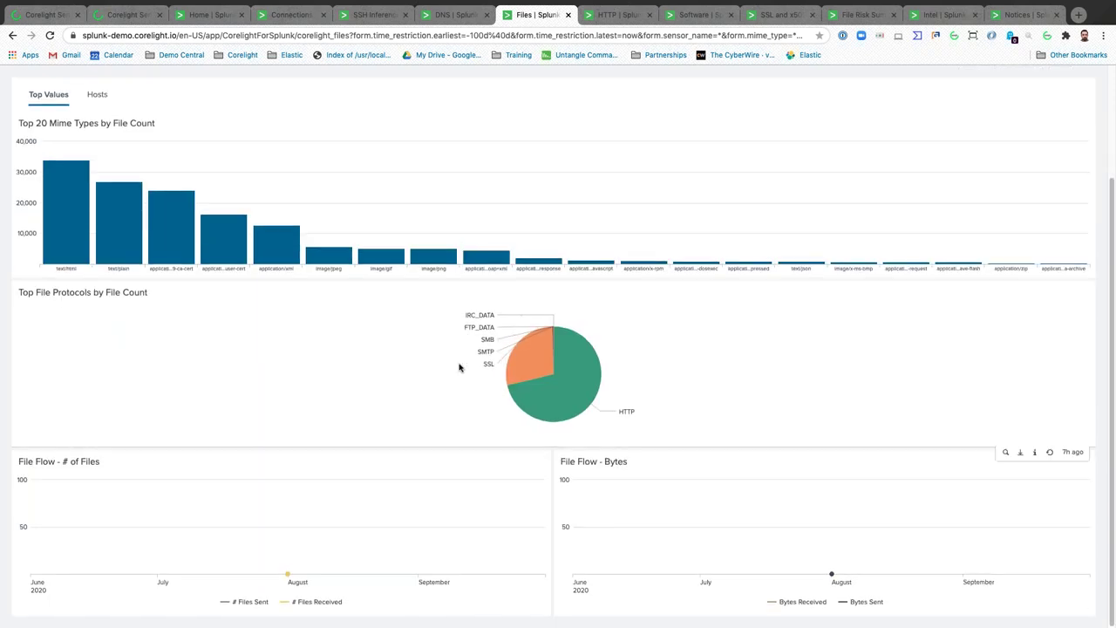
mouse_move(535, 503)
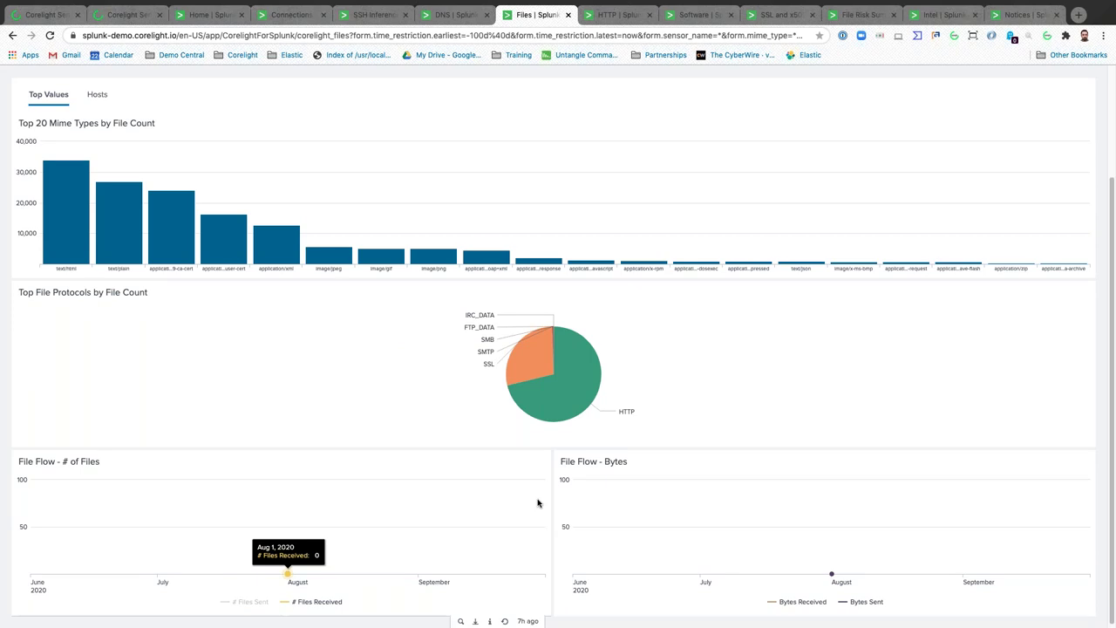
mouse_move(493, 345)
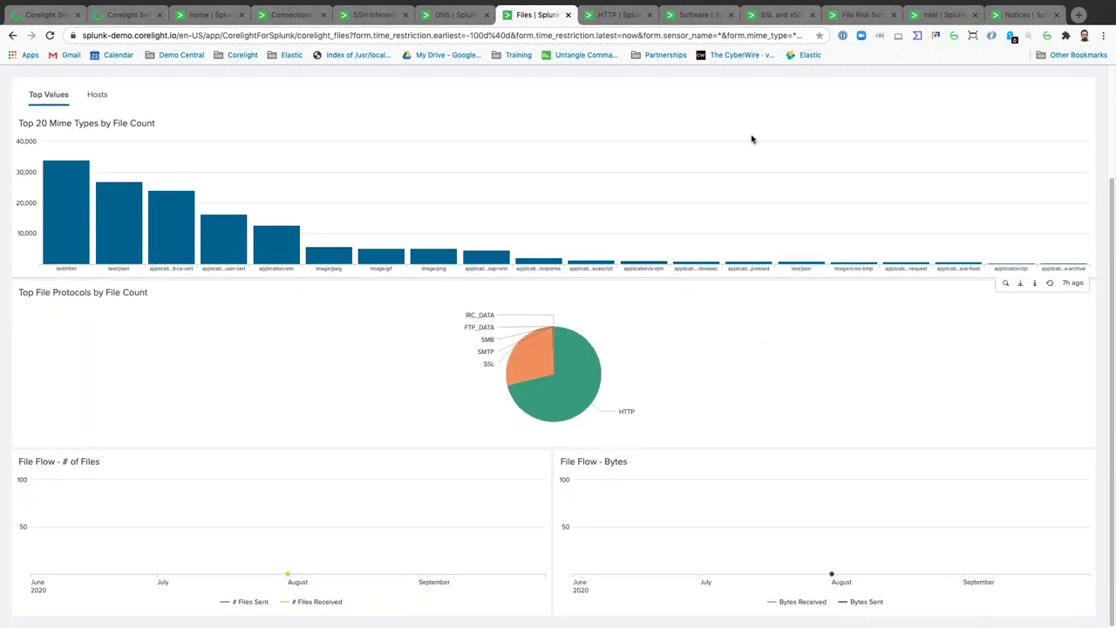
Step: Examine the SSH Inference Overview's inference chart, HASSH fingerprints, host details and host key inferences
left_click(359, 18)
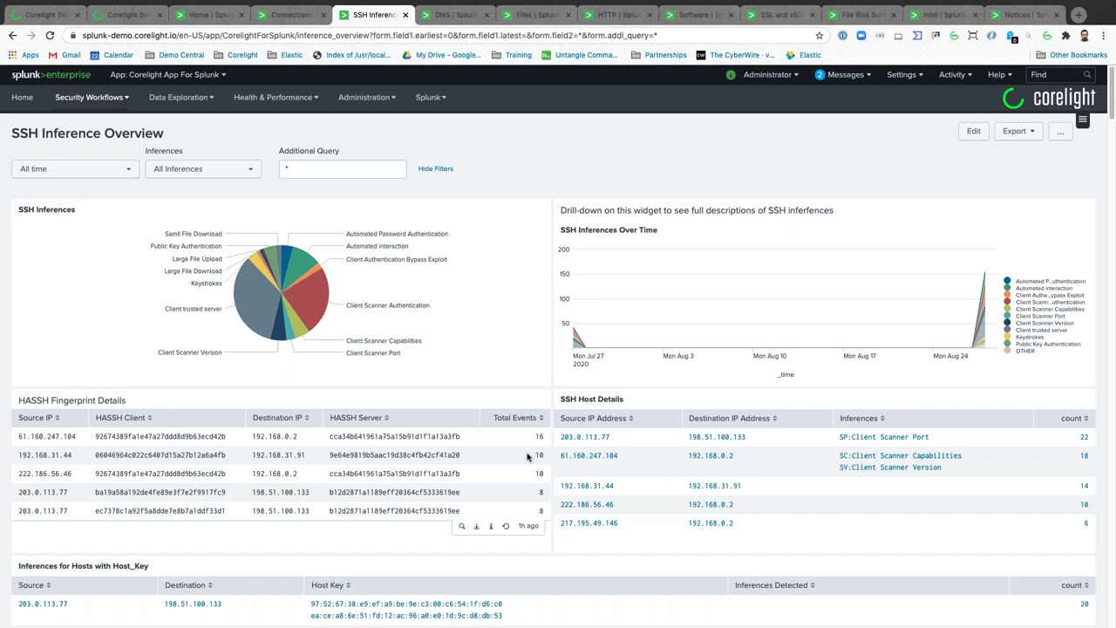
mouse_move(385, 239)
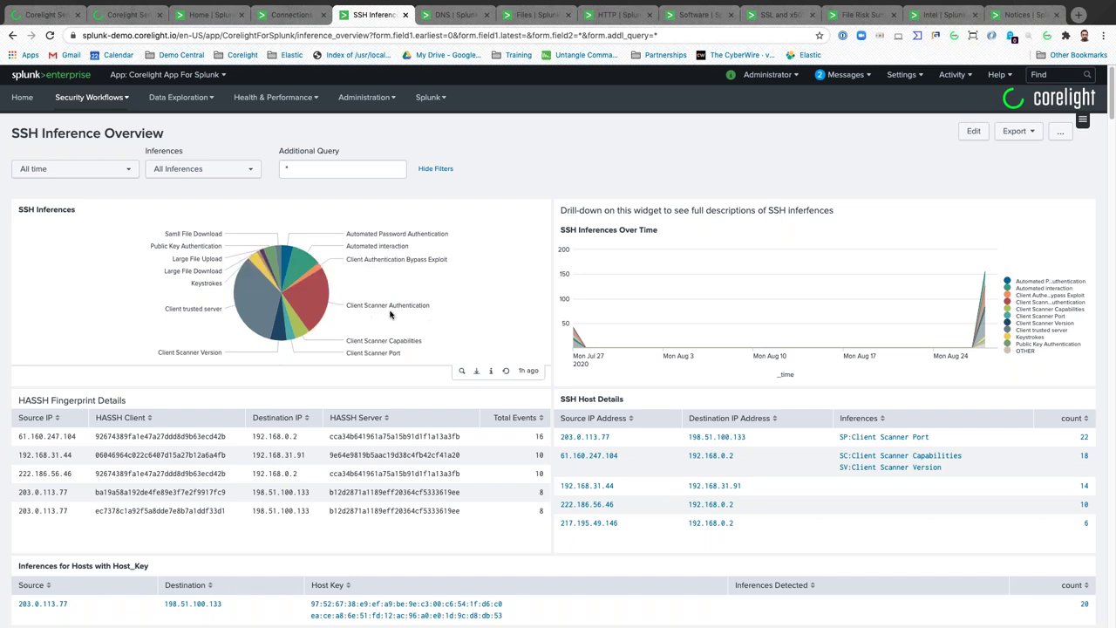
mouse_move(395, 347)
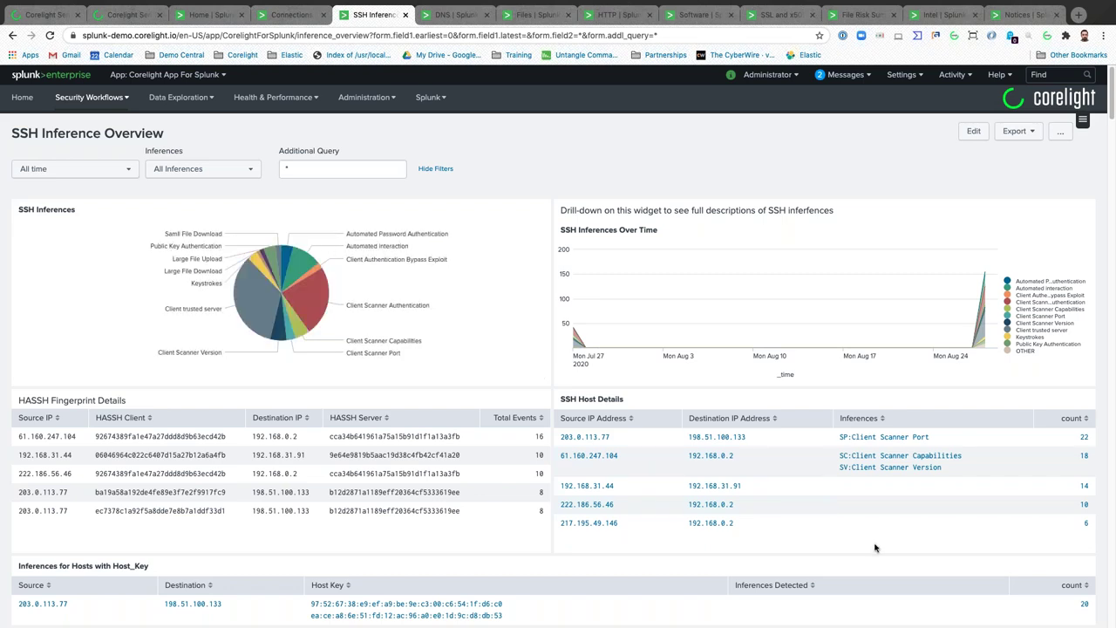
scroll(875, 547, "down", 3)
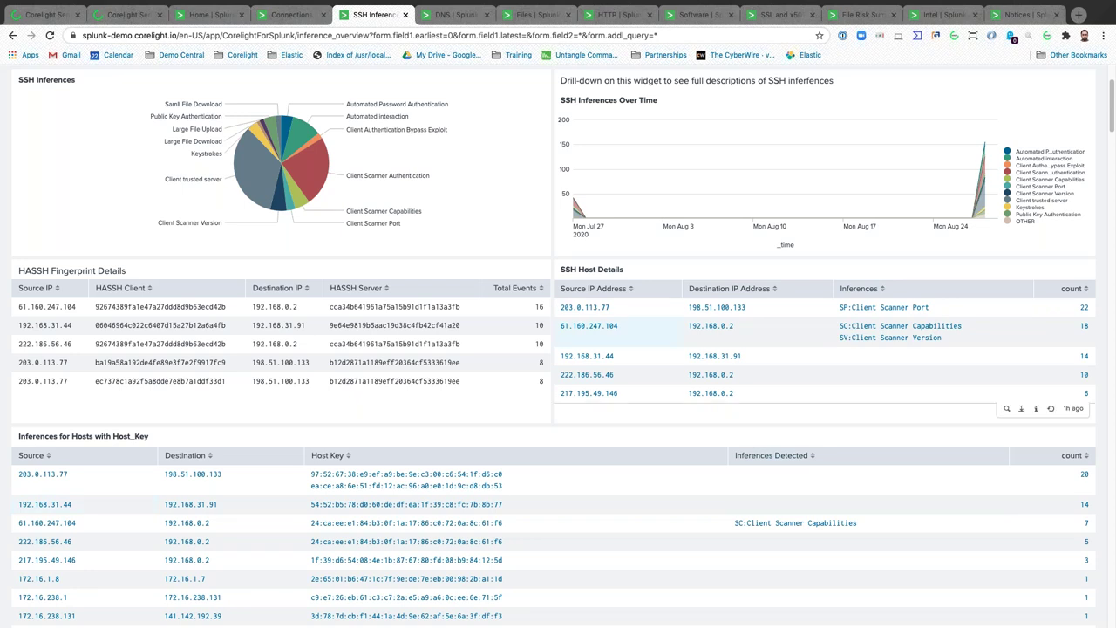
Step: Drill into the Home dashboard's "ET WEB_SERVER Possible CVE-2014-6271 Attempt in Headers" events and examine the first alert's category, metadata and uid
left_click(214, 15)
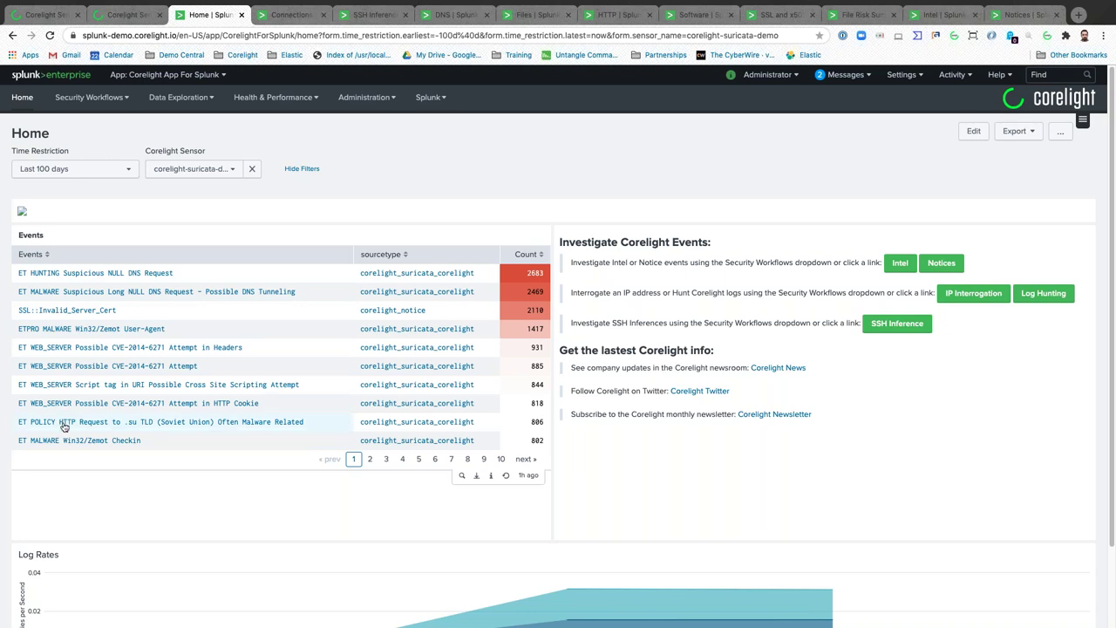
left_click(55, 347)
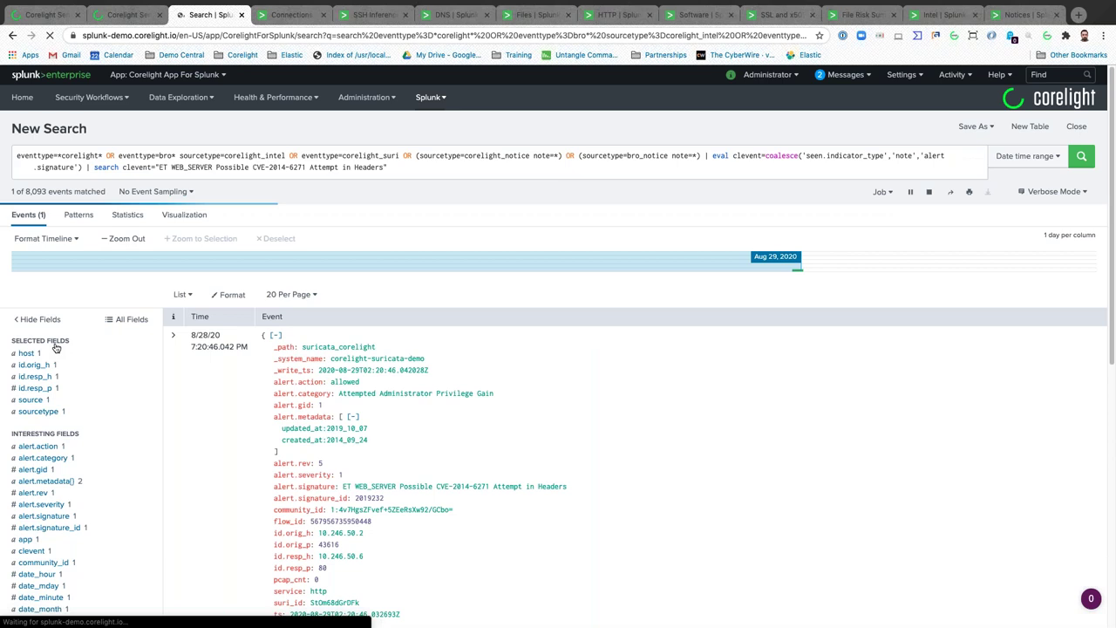
scroll(319, 249, "down", 3)
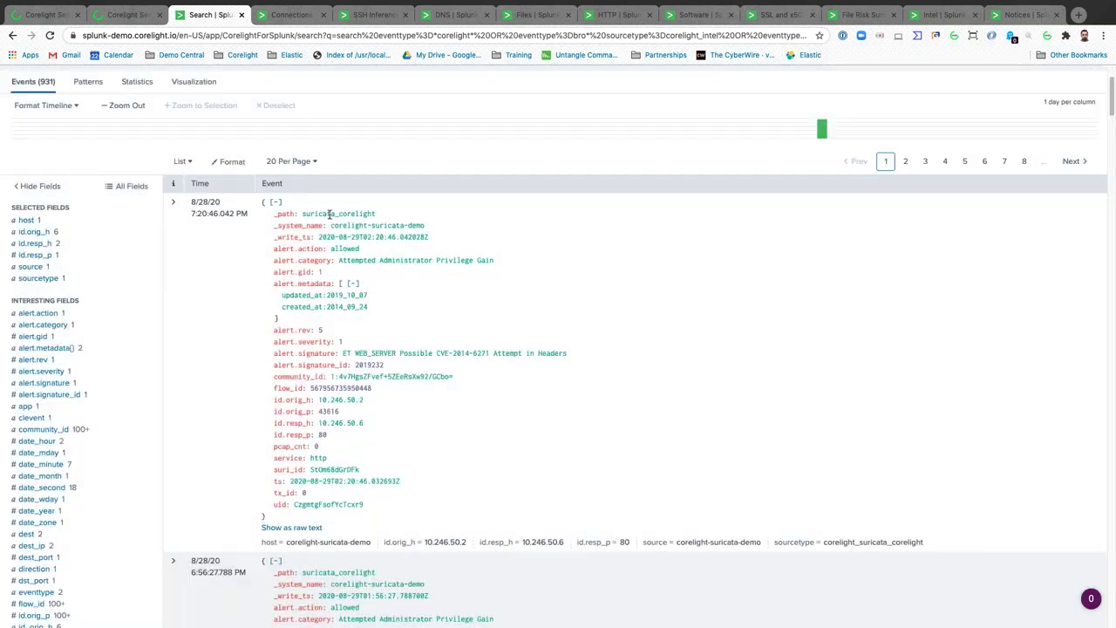
left_click_drag(369, 307, 323, 295)
left_click_drag(494, 261, 407, 259)
scroll(475, 393, "down", 2)
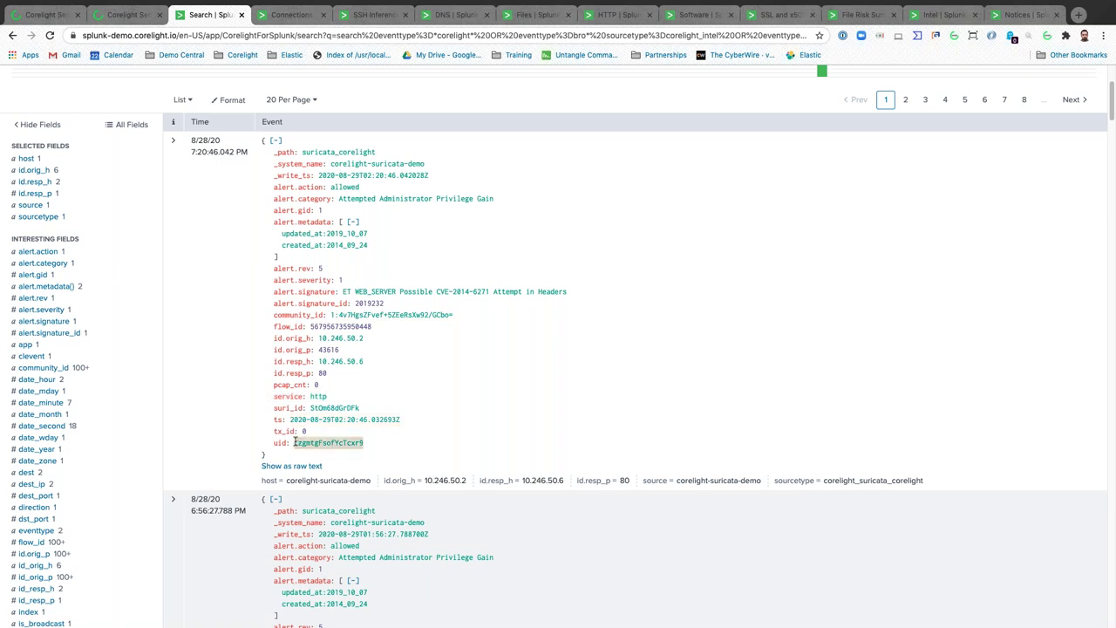
Step: Replace the search query with the alert's uid CzgmtgFsofYcTcxr9 and run it to gather all related logs
scroll(294, 442, "up", 5)
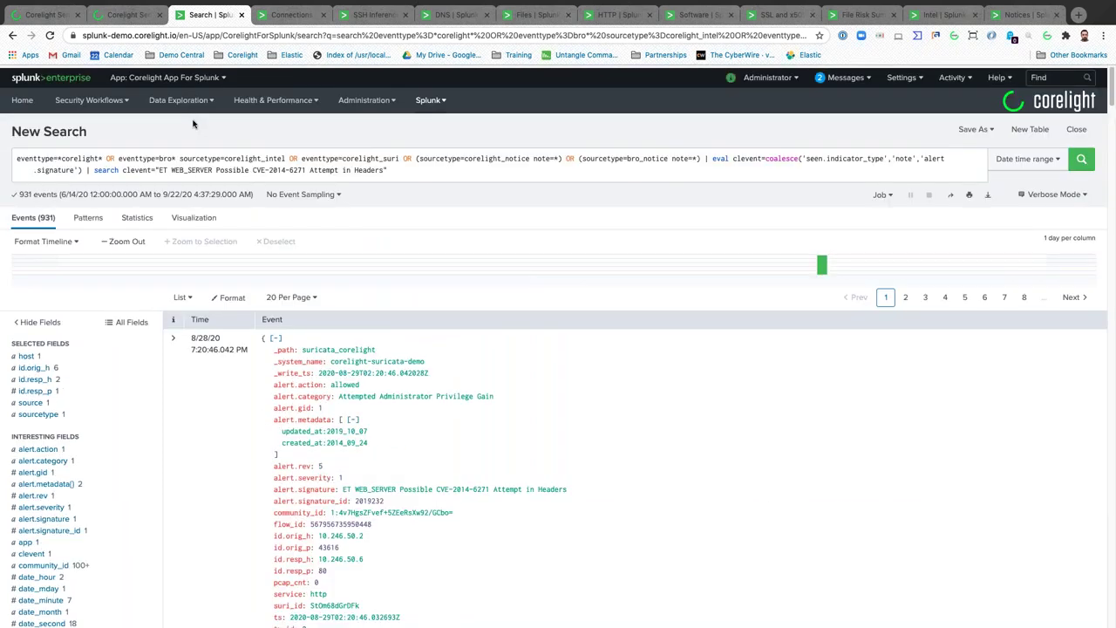
key("super+a")
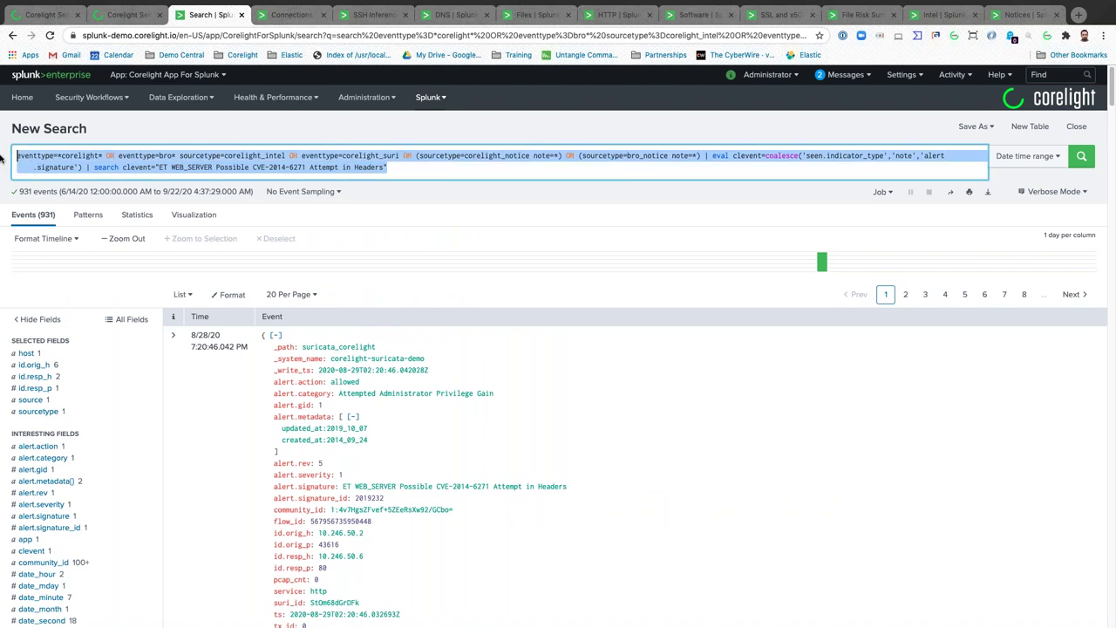
key("BackSpace")
type("CzgmtgFsofYcTcxr9")
key("Return")
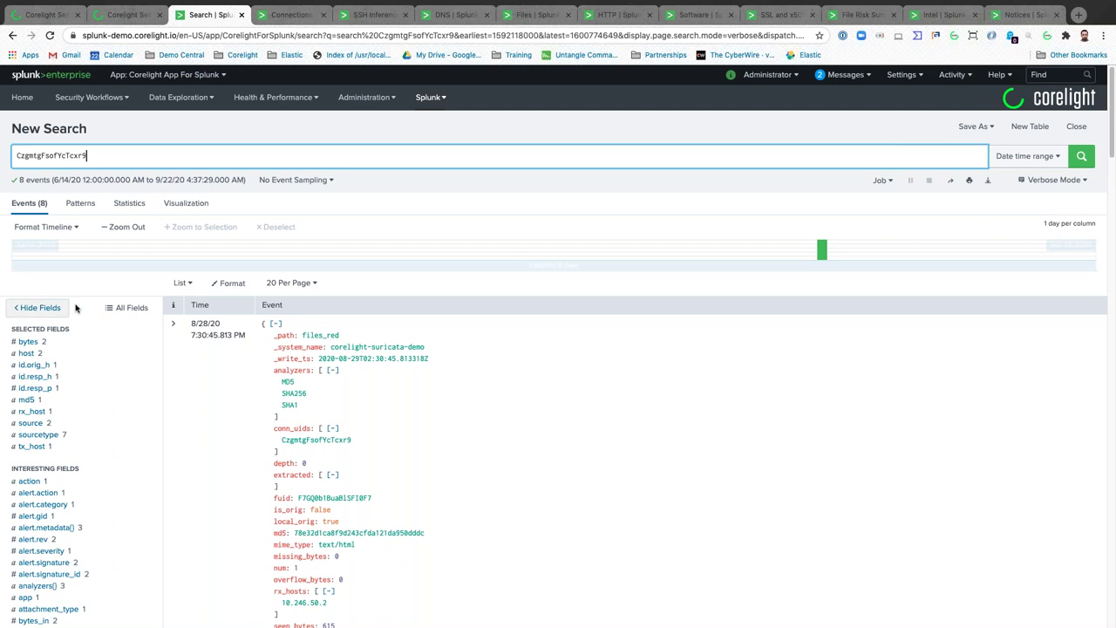
Step: Examine the files_red event for its connection uid, mime type, MD5, SHA1 and SHA256 hashes, and hosts
scroll(375, 502, "down", 1)
scroll(375, 502, "down", 3)
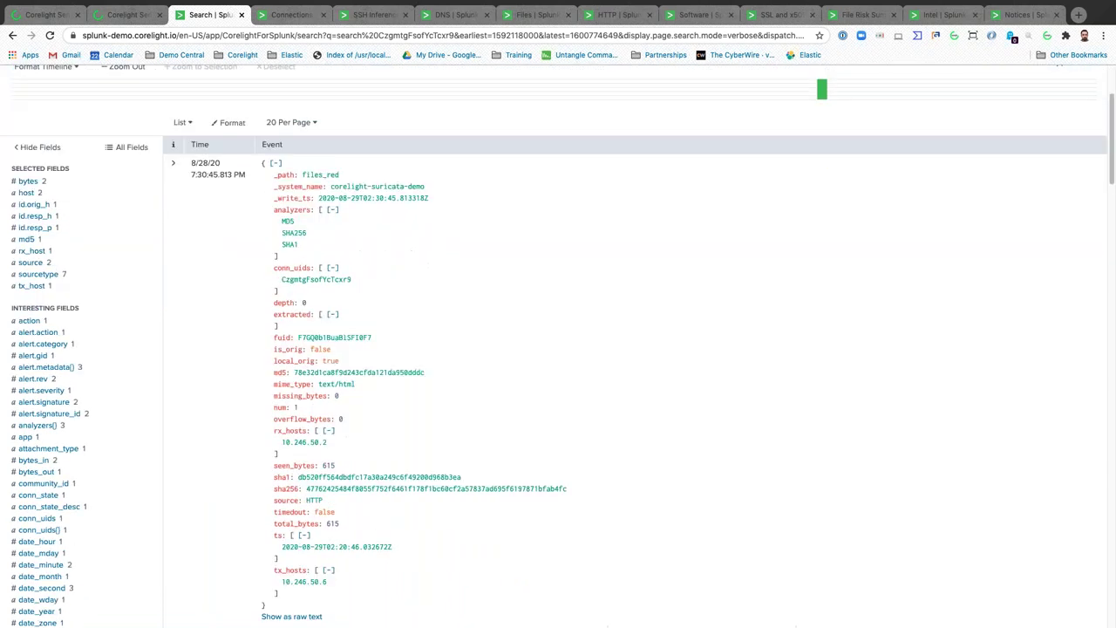
scroll(314, 296, "down", 2)
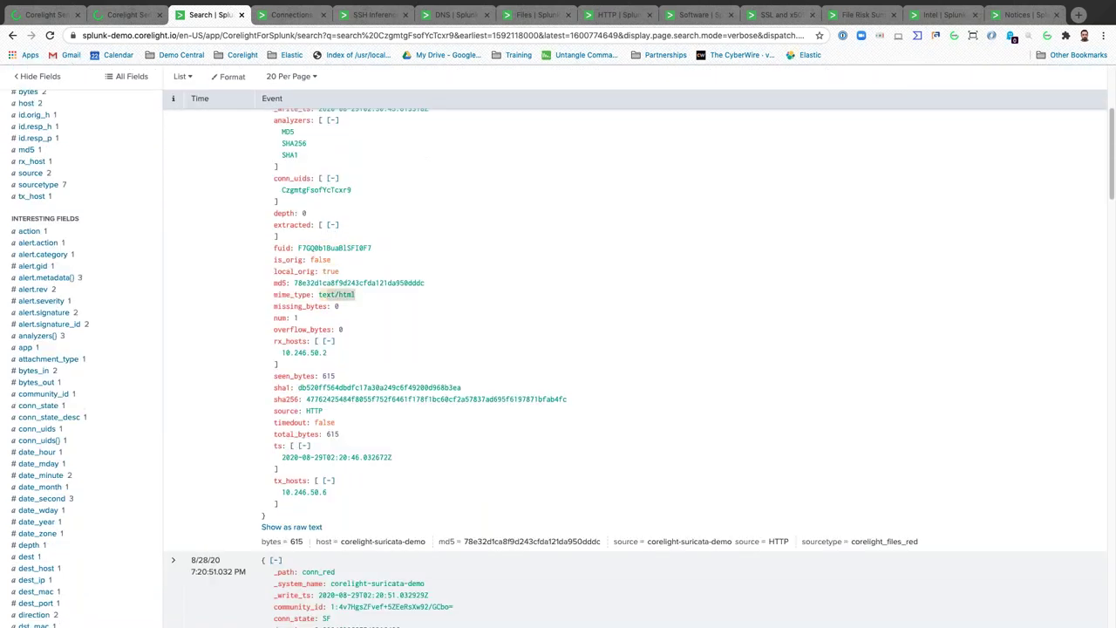
left_click_drag(294, 282, 312, 292)
scroll(453, 443, "down", 3)
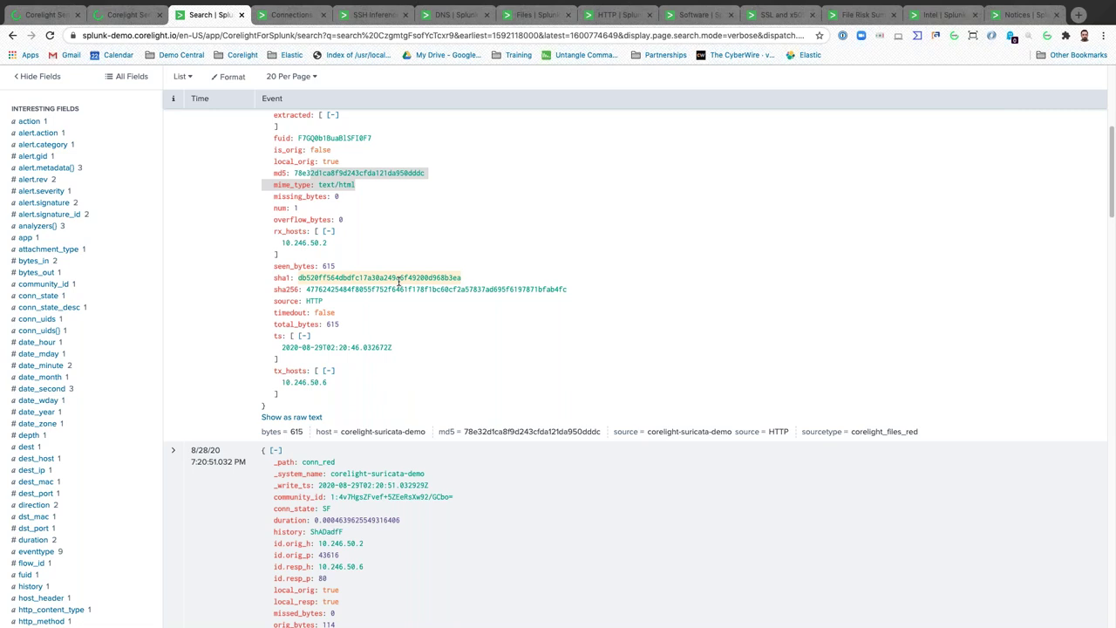
scroll(398, 279, "up", 3)
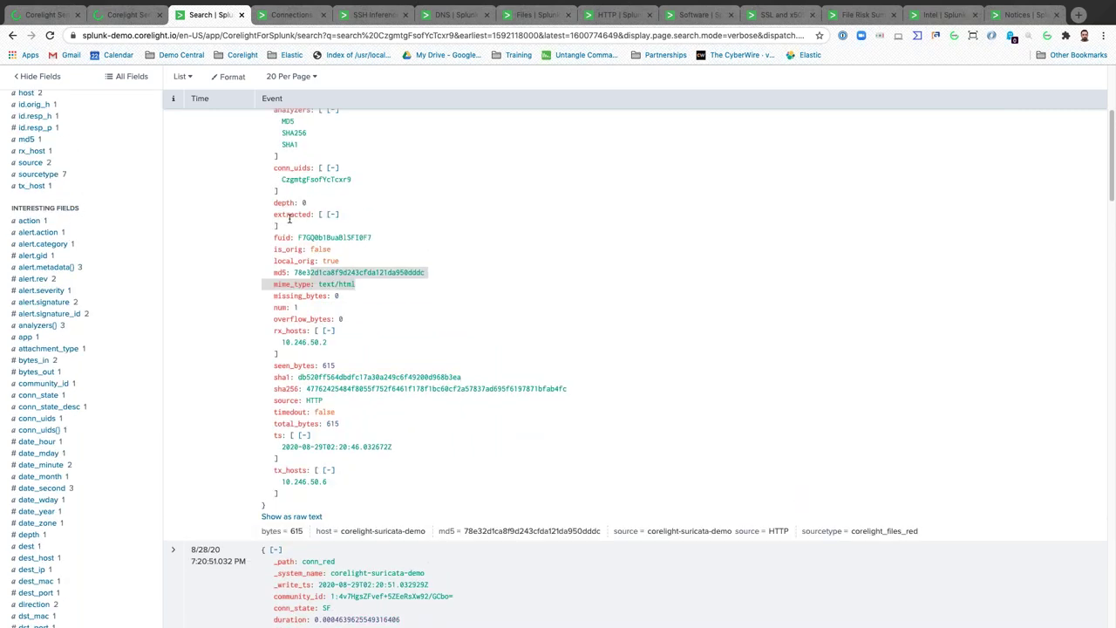
scroll(513, 291, "up", 5)
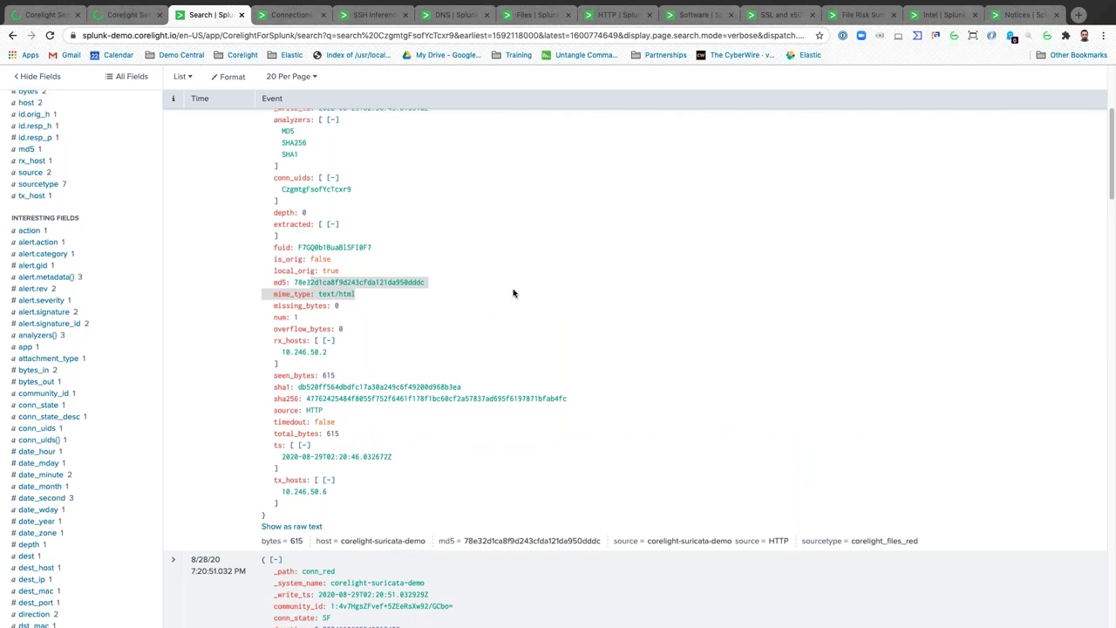
Step: Review the Intel dashboard's logs over time, indicator types, Intel Details and Log Data
left_click(931, 14)
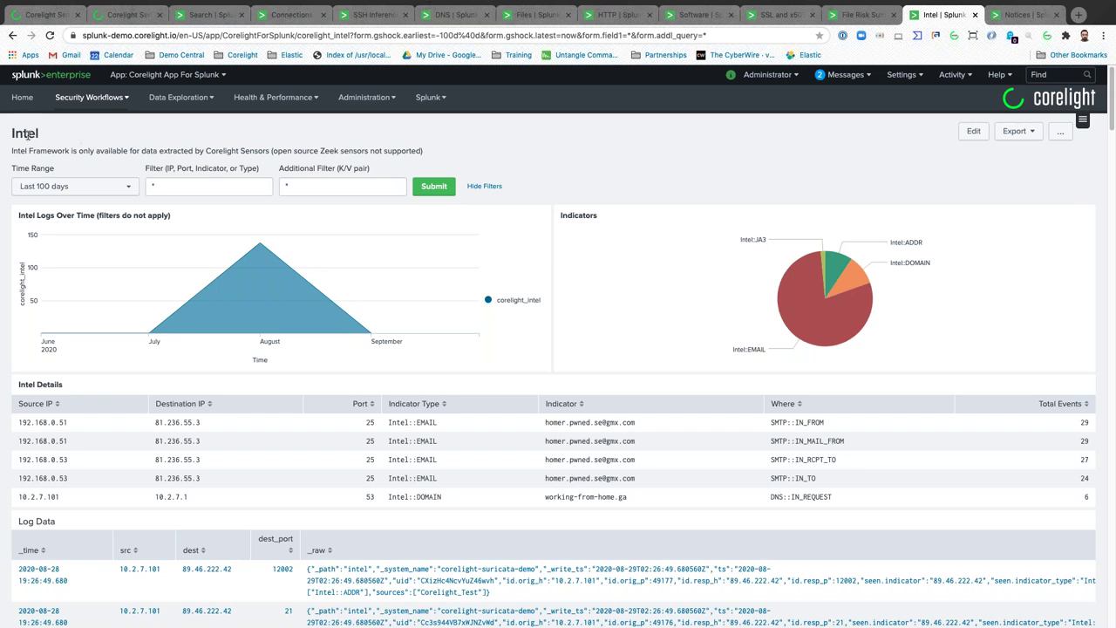
scroll(245, 231, "down", 3)
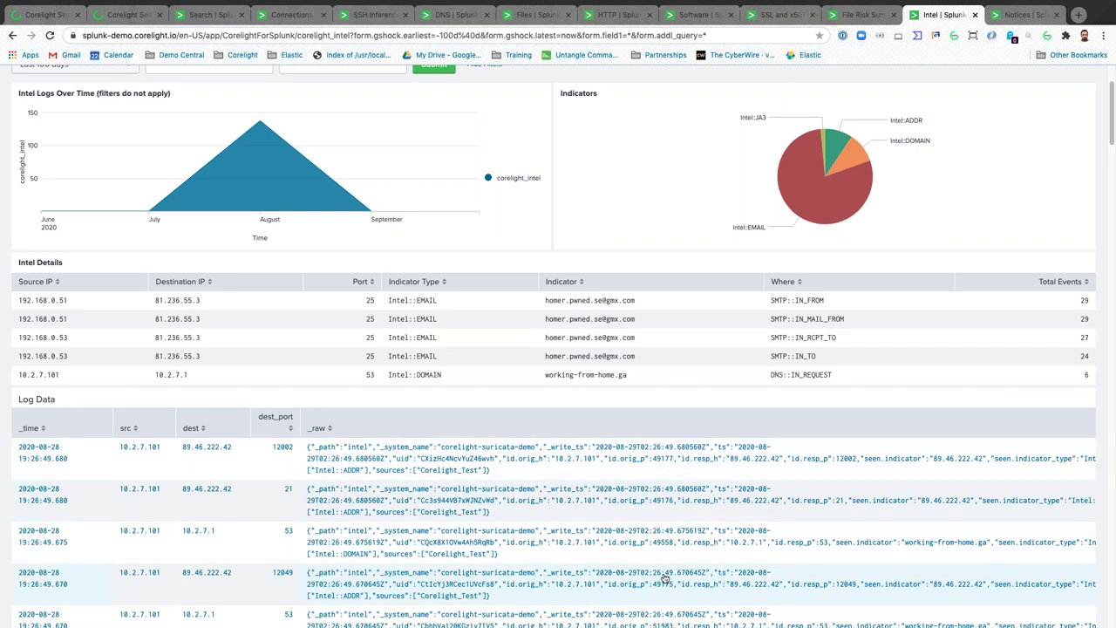
scroll(629, 371, "up", 3)
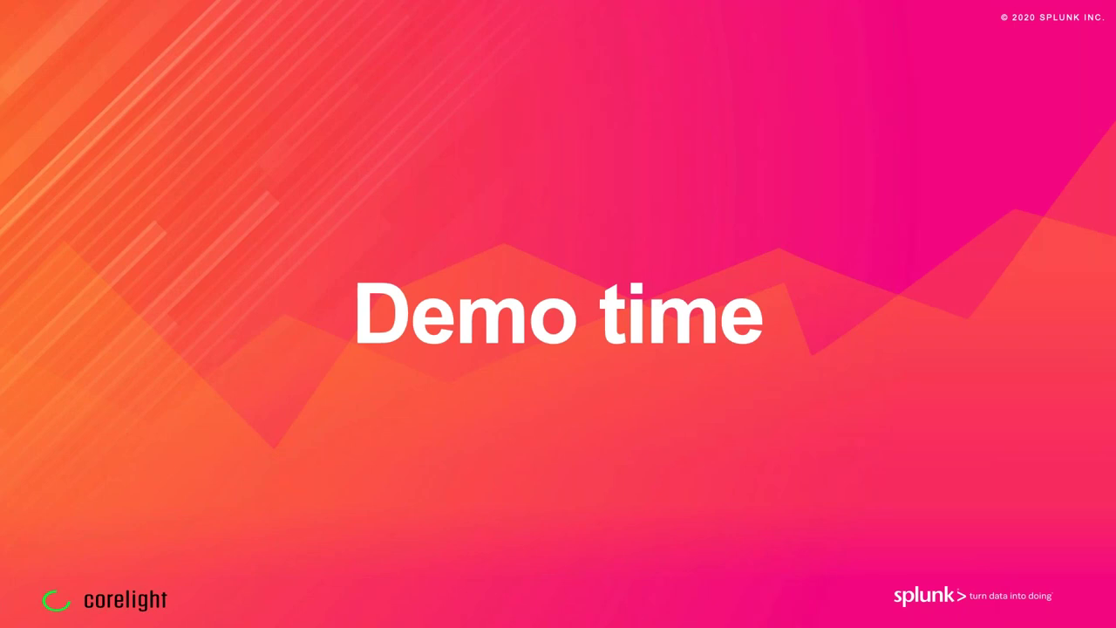
mouse_move(551, 611)
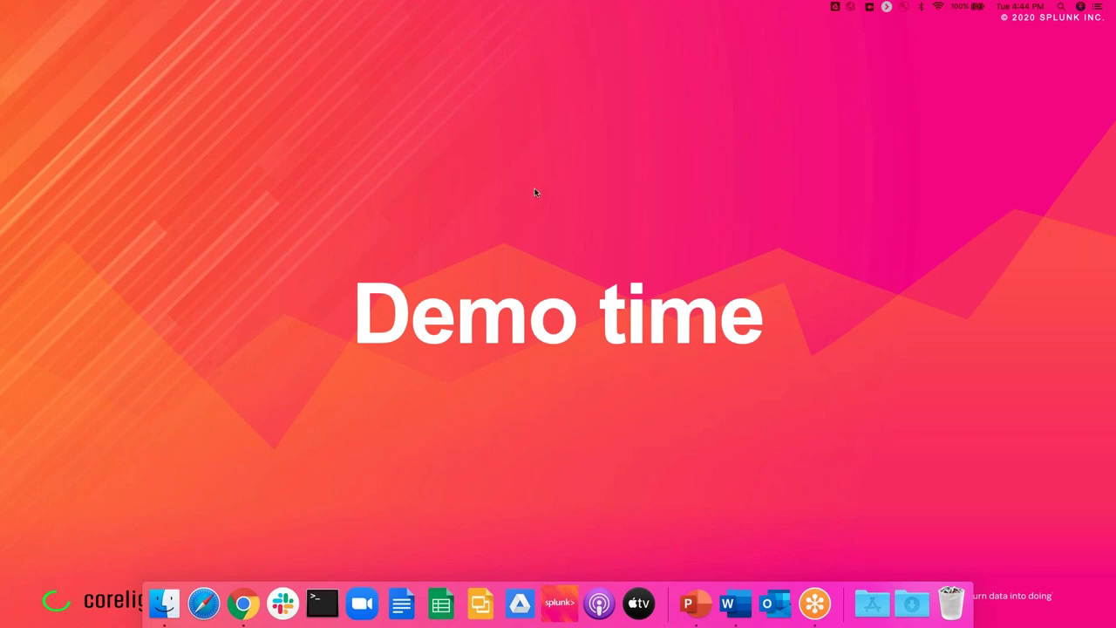
key("Right")
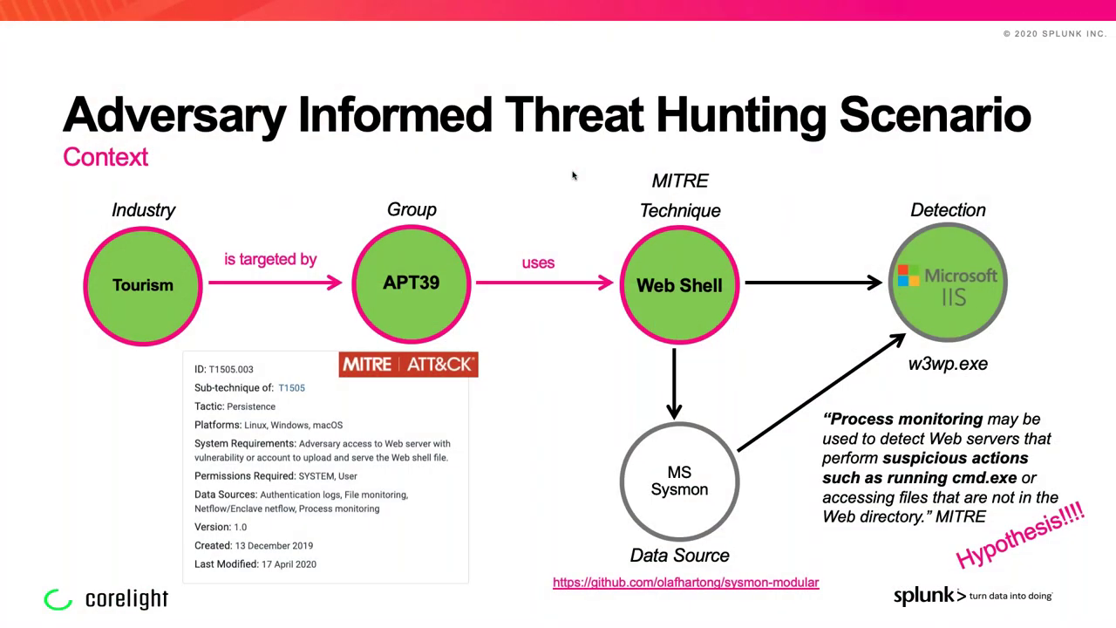
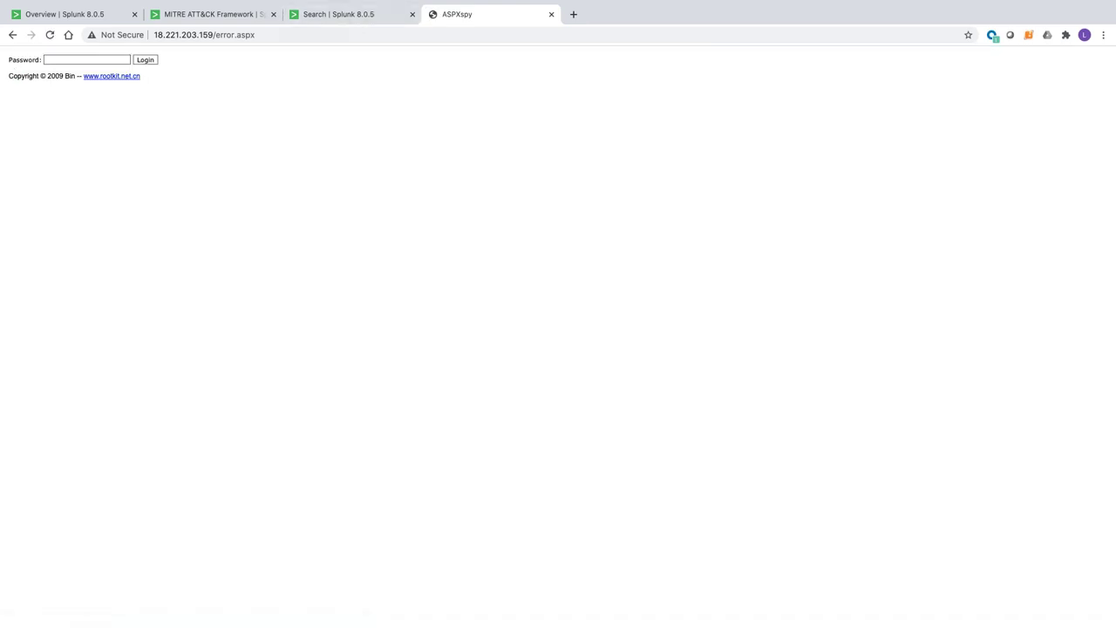
Step: Run the search index=windows in Search & Reporting and limit its time range to the last 60 minutes
left_click(353, 38)
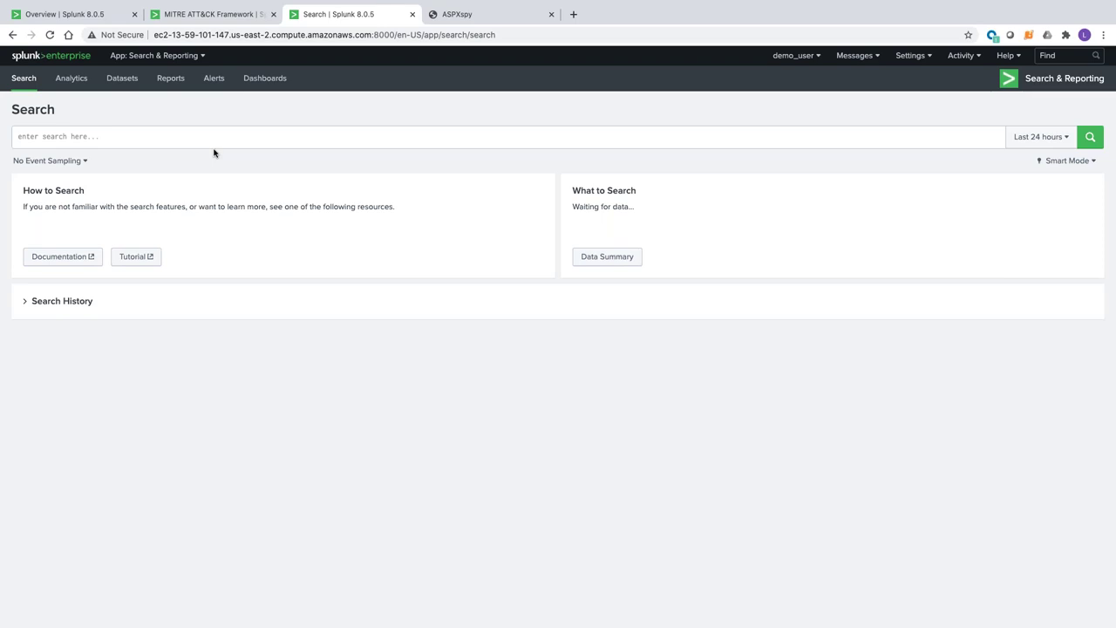
left_click(191, 145)
type("index=")
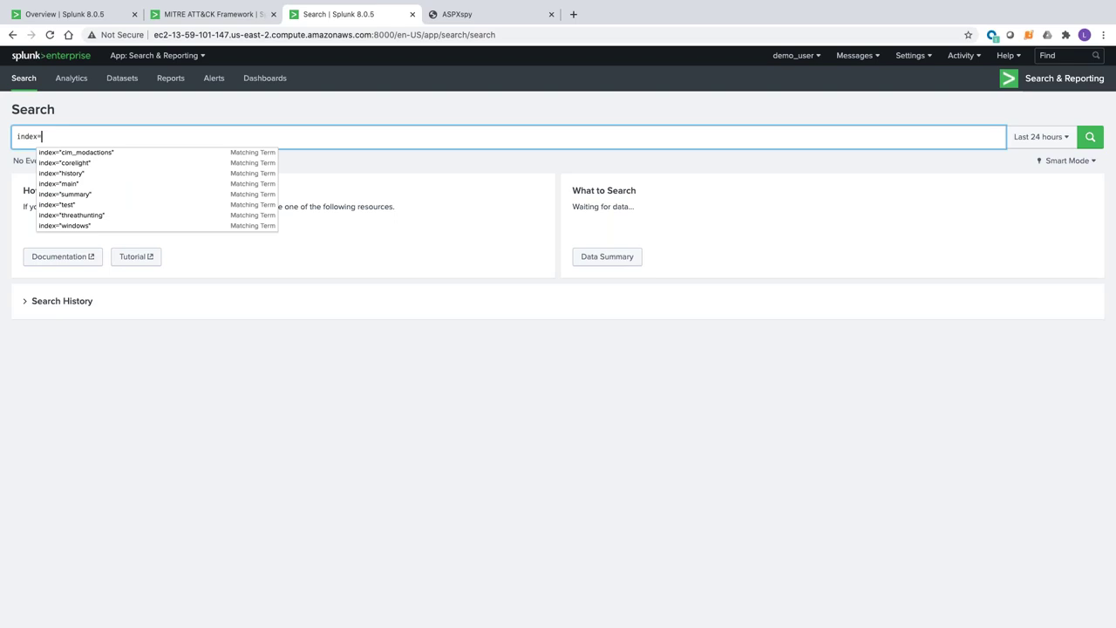
type("windows")
key("Return")
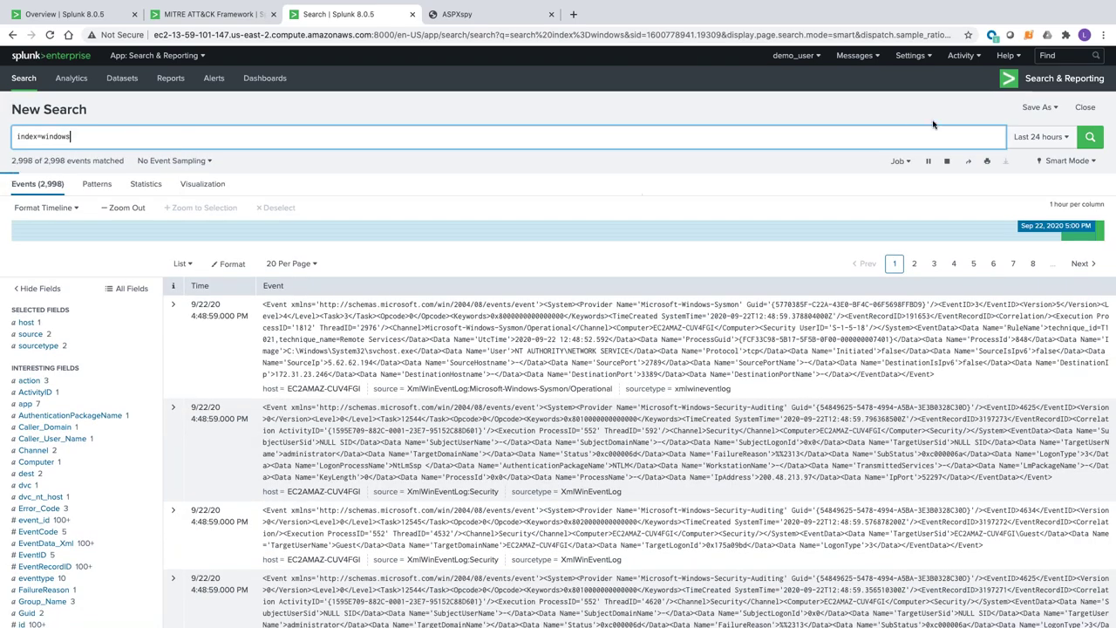
left_click(1015, 137)
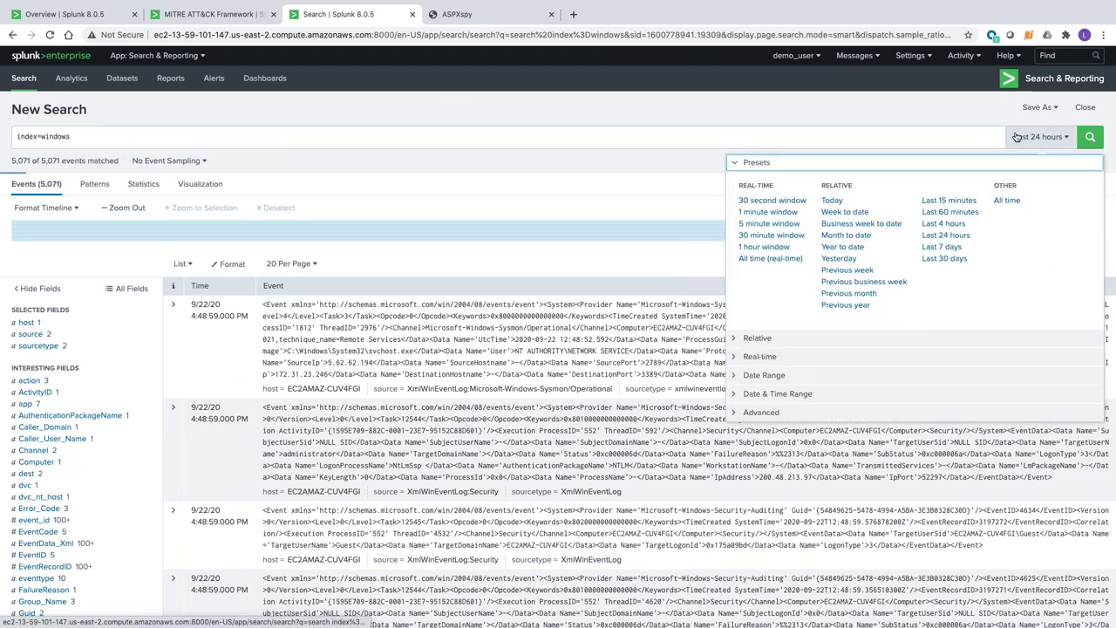
left_click(946, 213)
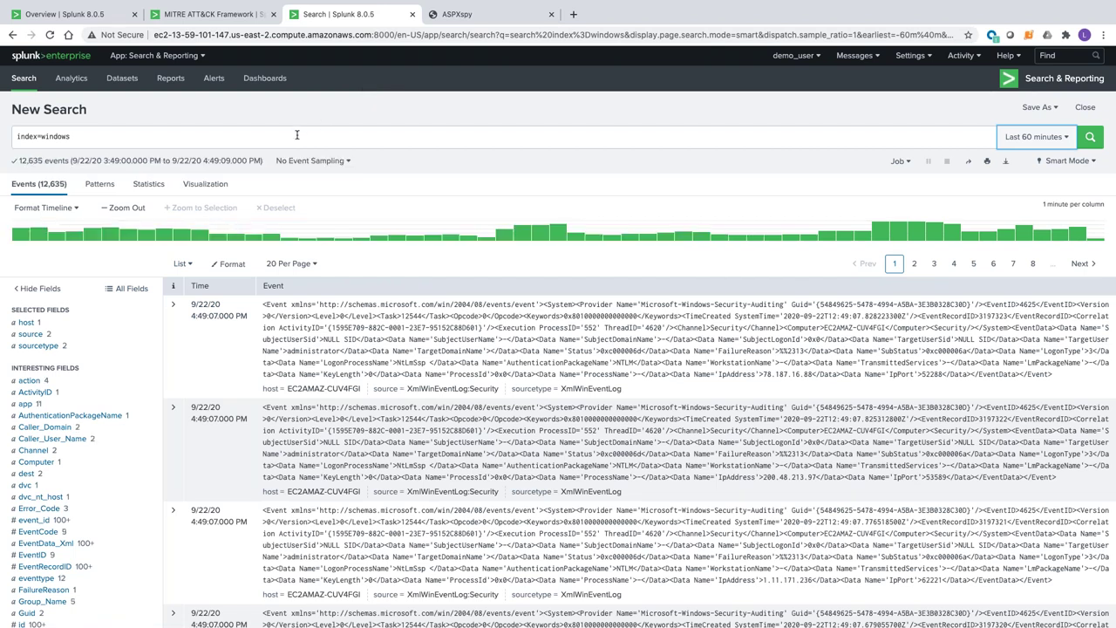
Step: Narrow the search to the source XmlWinEventLog:Microsoft-Windows-Sysmon/Operational
left_click(60, 339)
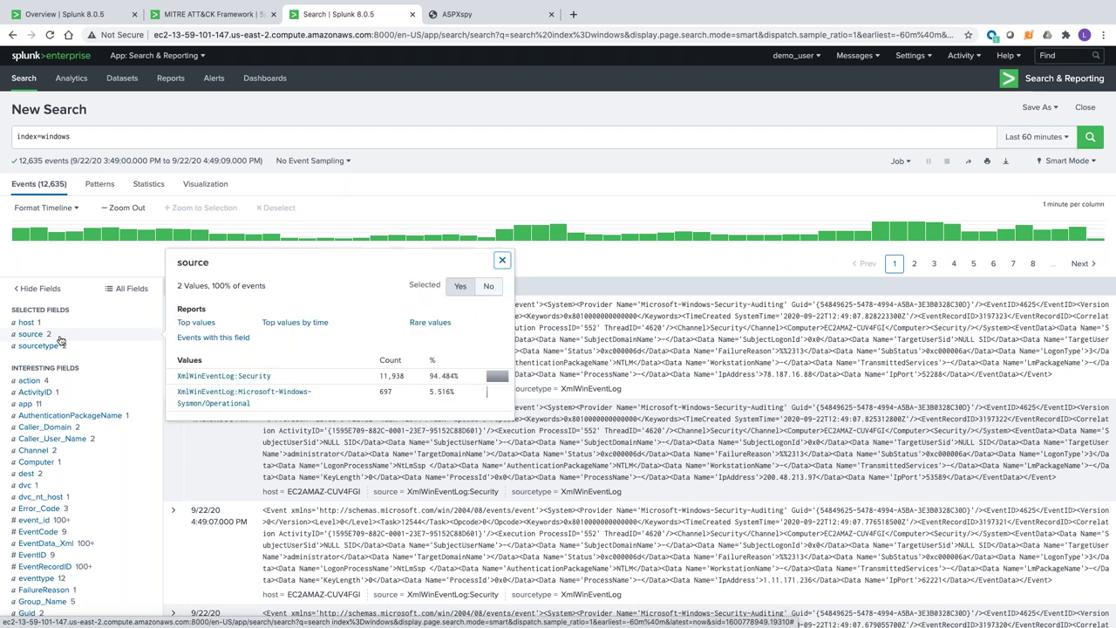
left_click(202, 397)
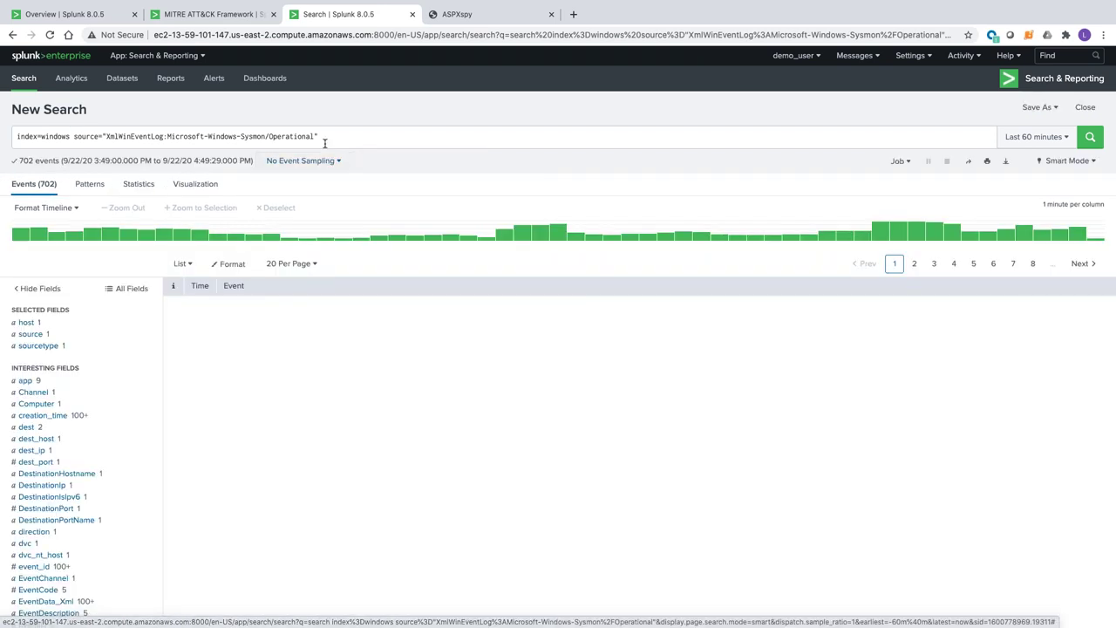
left_click_drag(320, 136, 193, 136)
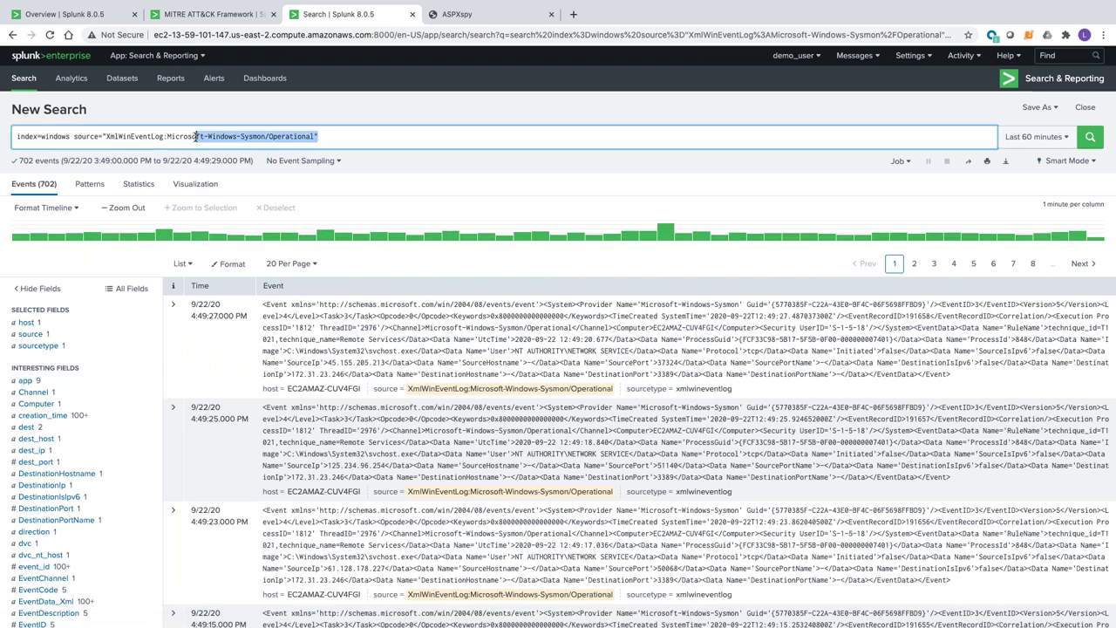
left_click(196, 136)
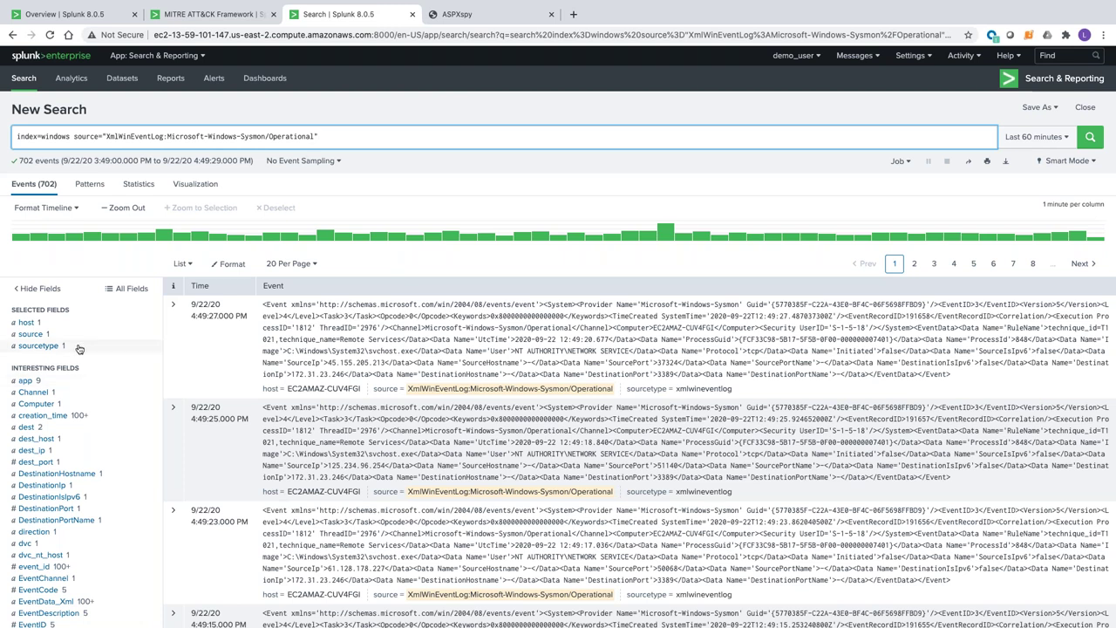
Step: Add the host value EC2AMAZ-CUV4FGI as a filter to the Sysmon search
left_click(51, 328)
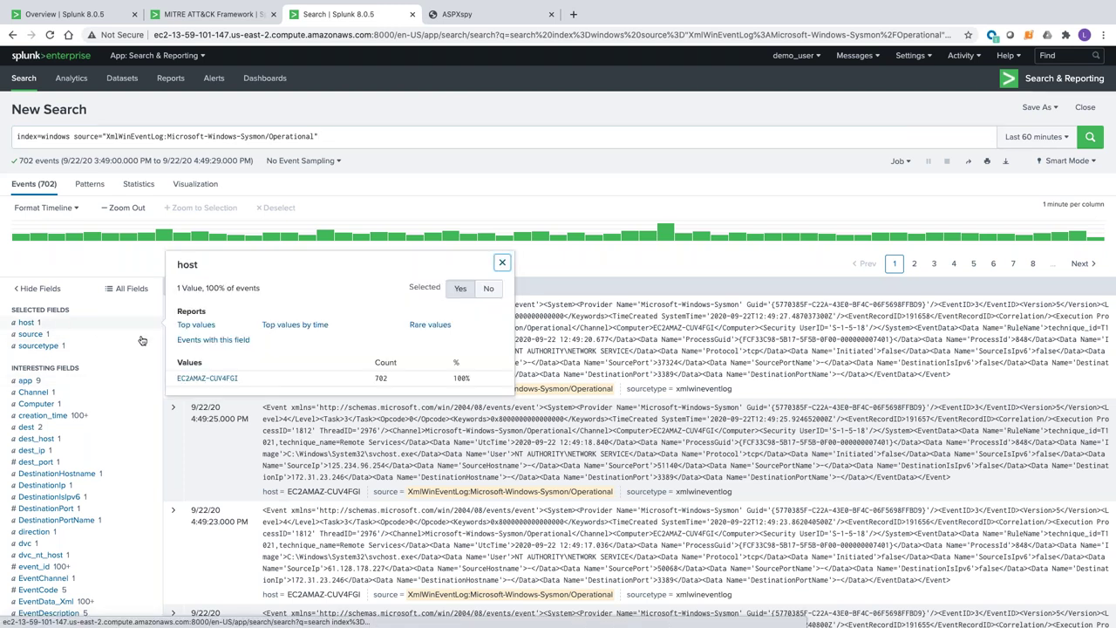
left_click(214, 382)
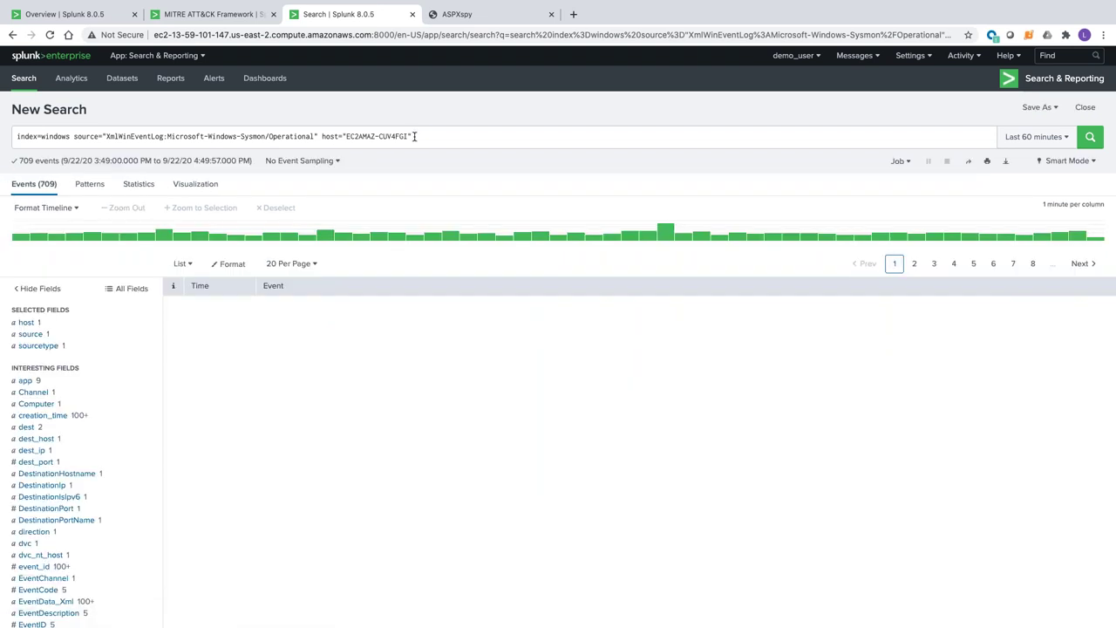
mouse_move(417, 137)
left_mouse_down()
mouse_move(321, 139)
mouse_move(413, 138)
left_mouse_up()
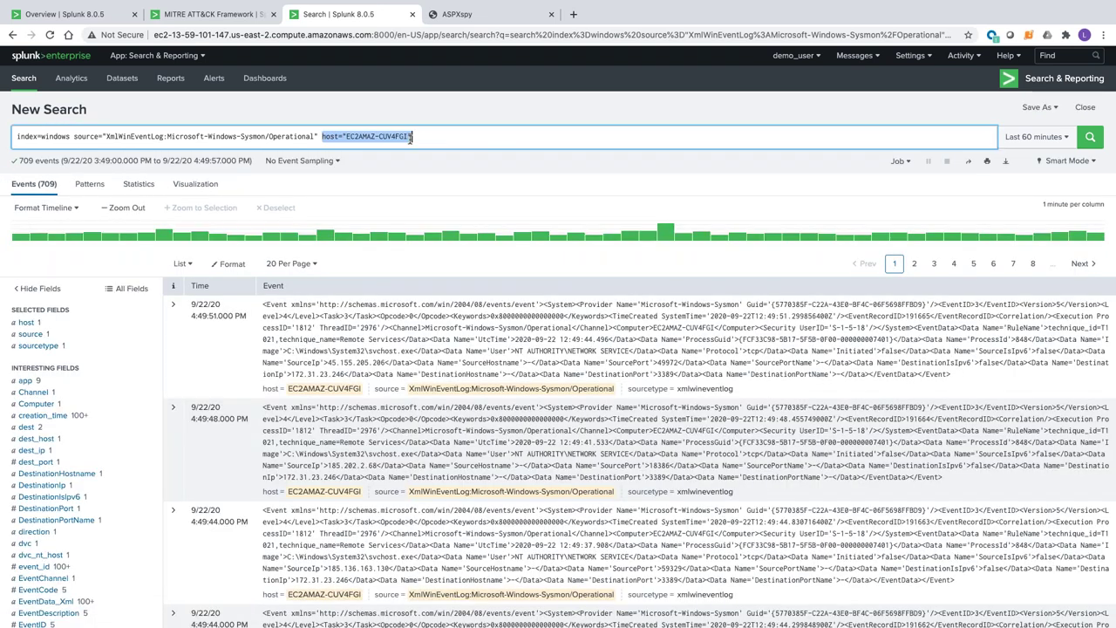
left_click(417, 138)
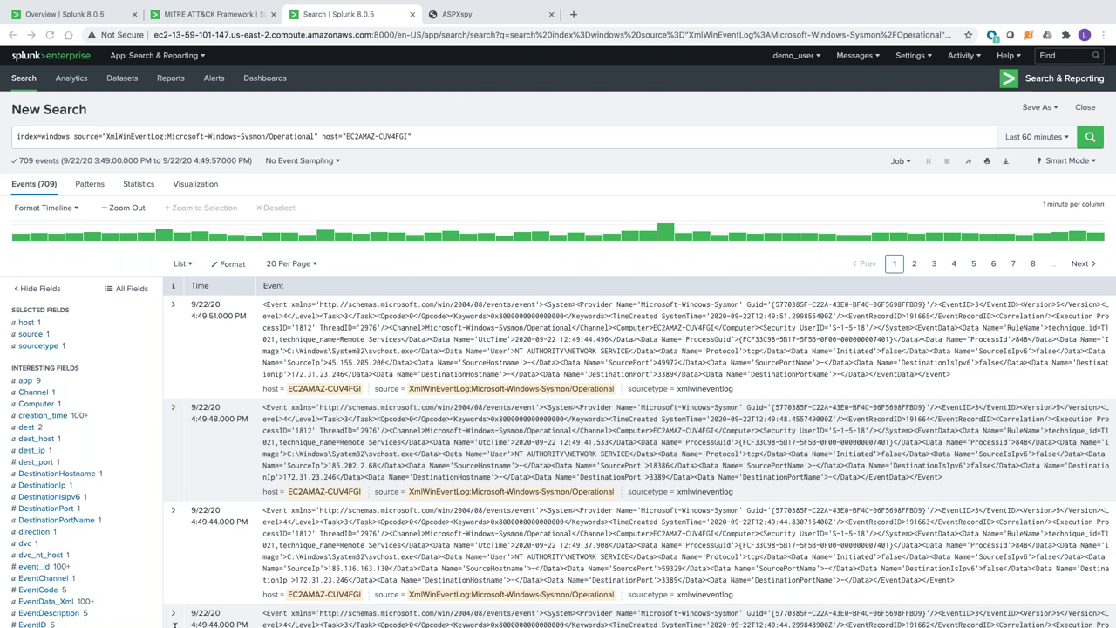
Step: Filter the Sysmon events to those whose EventDescription is Process Create
scroll(52, 441, "down", 5)
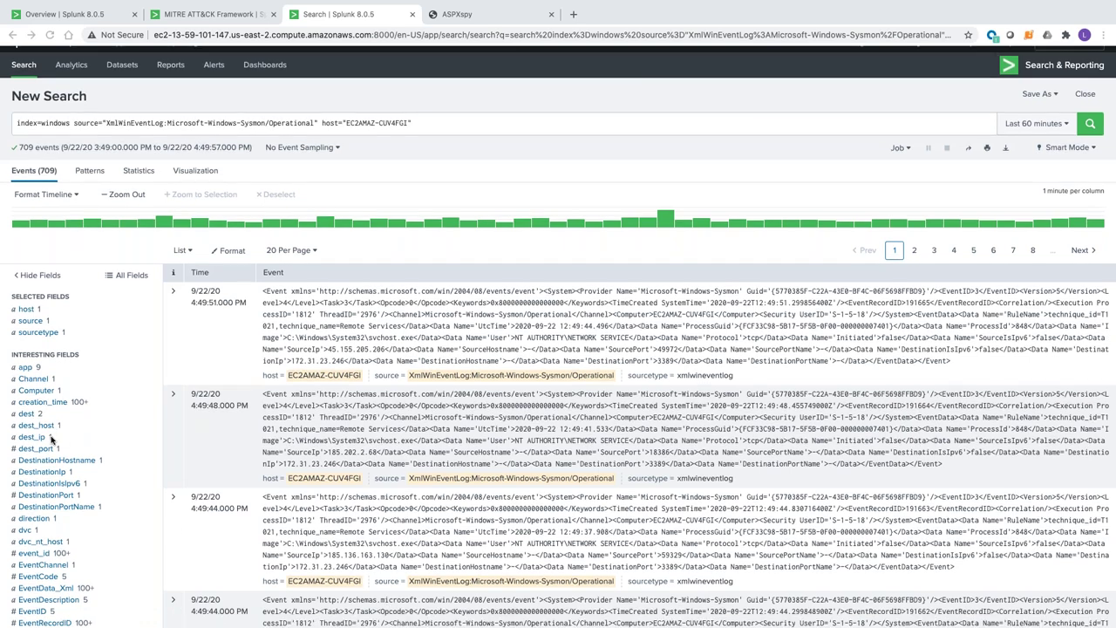
scroll(56, 298, "down", 2)
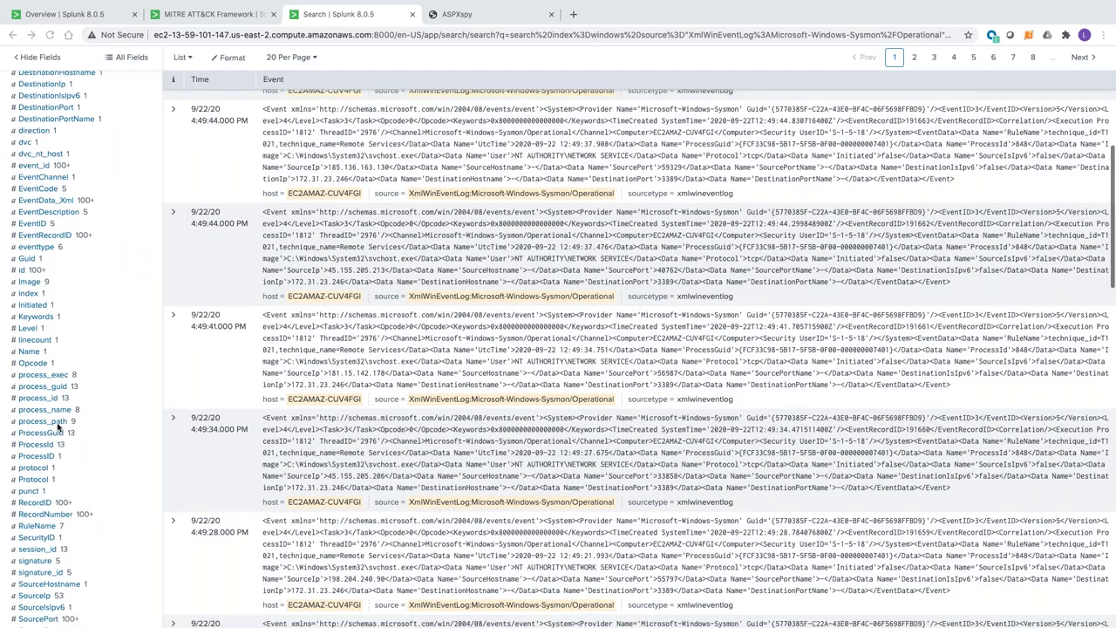
scroll(58, 281, "up", 2)
left_click(58, 284)
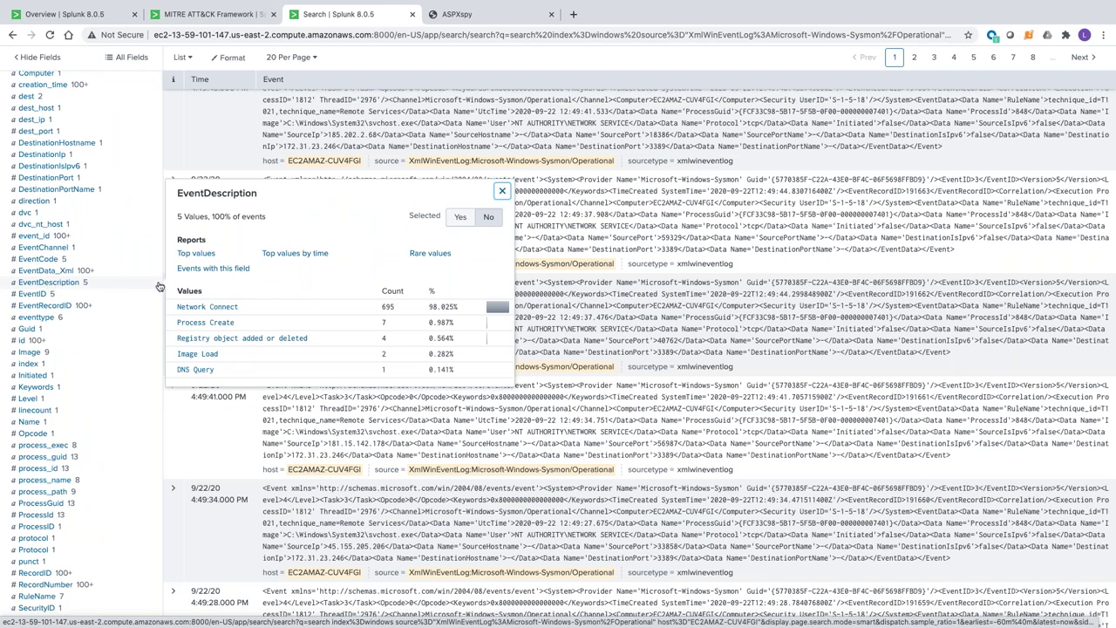
left_click(227, 323)
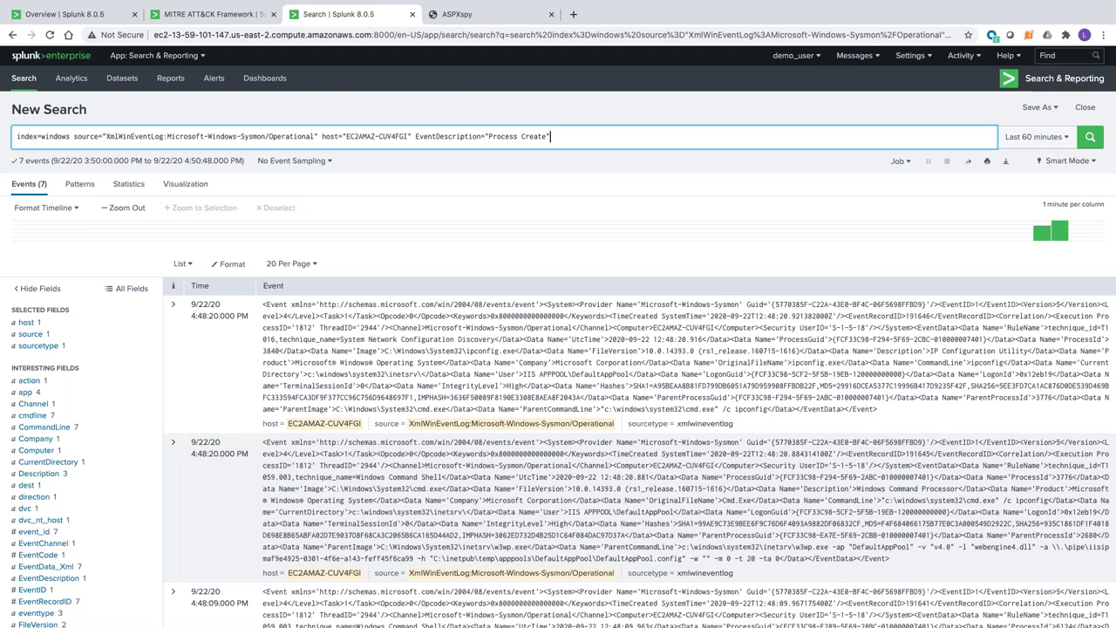
Step: Narrow the Process Create events to those whose parent_process_exec is w3wp.exe
key("super+Tab")
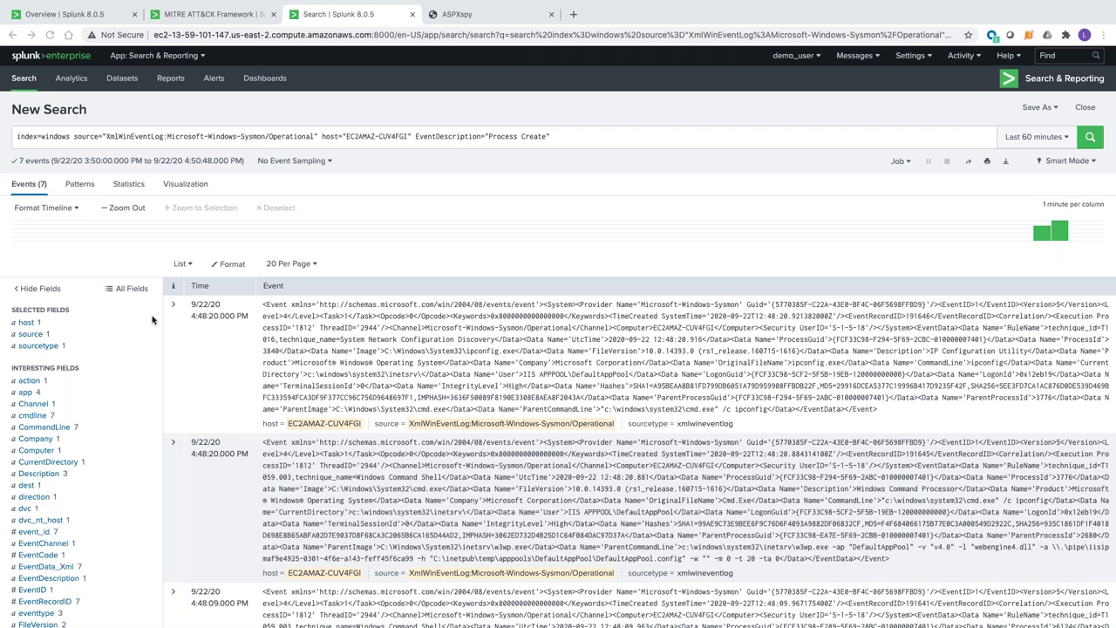
scroll(151, 320, "down", 1)
scroll(152, 320, "down", 1)
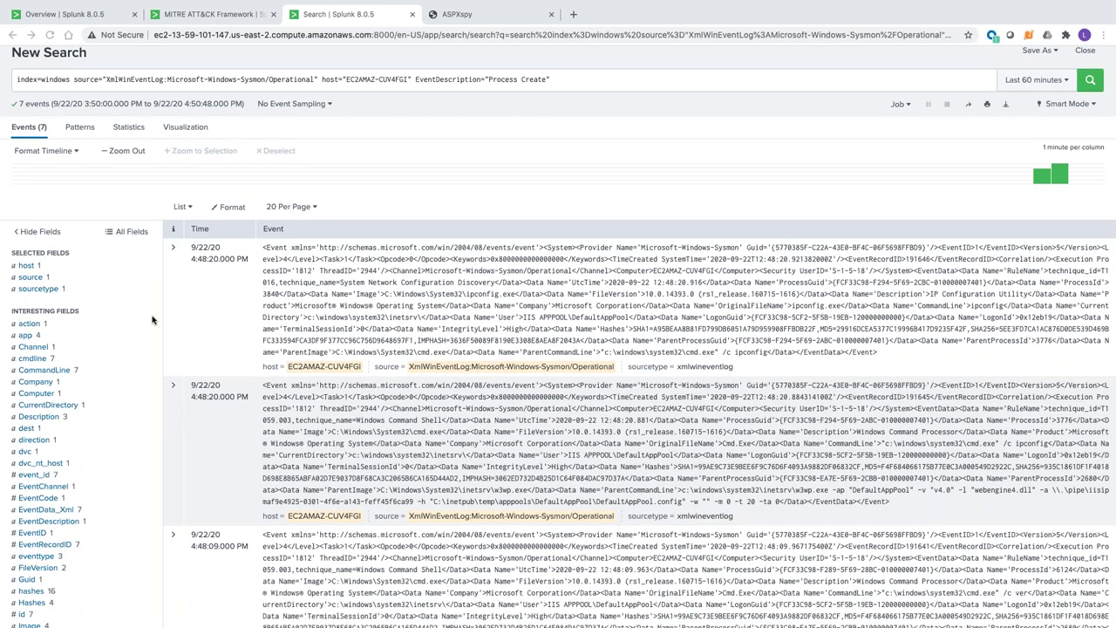
scroll(152, 320, "down", 1)
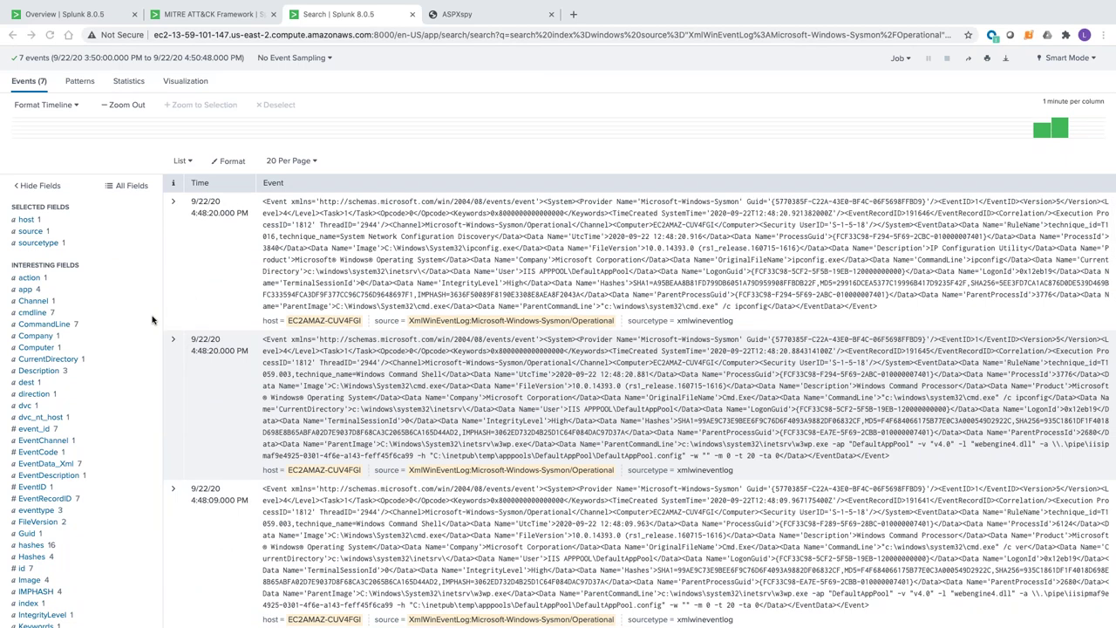
scroll(151, 320, "down", 1)
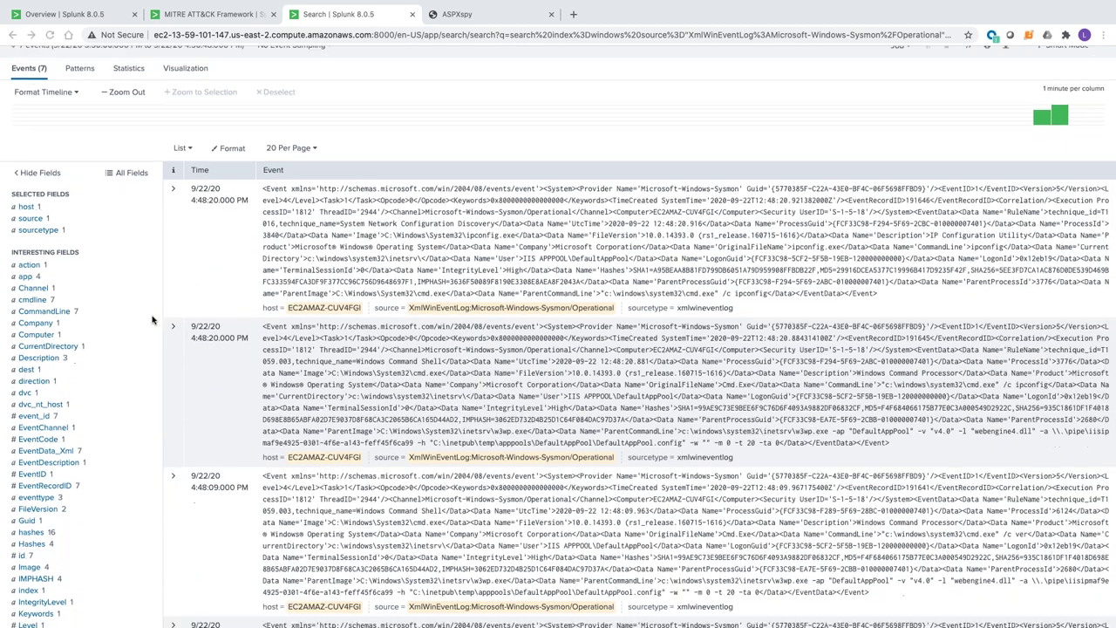
scroll(152, 320, "down", 5)
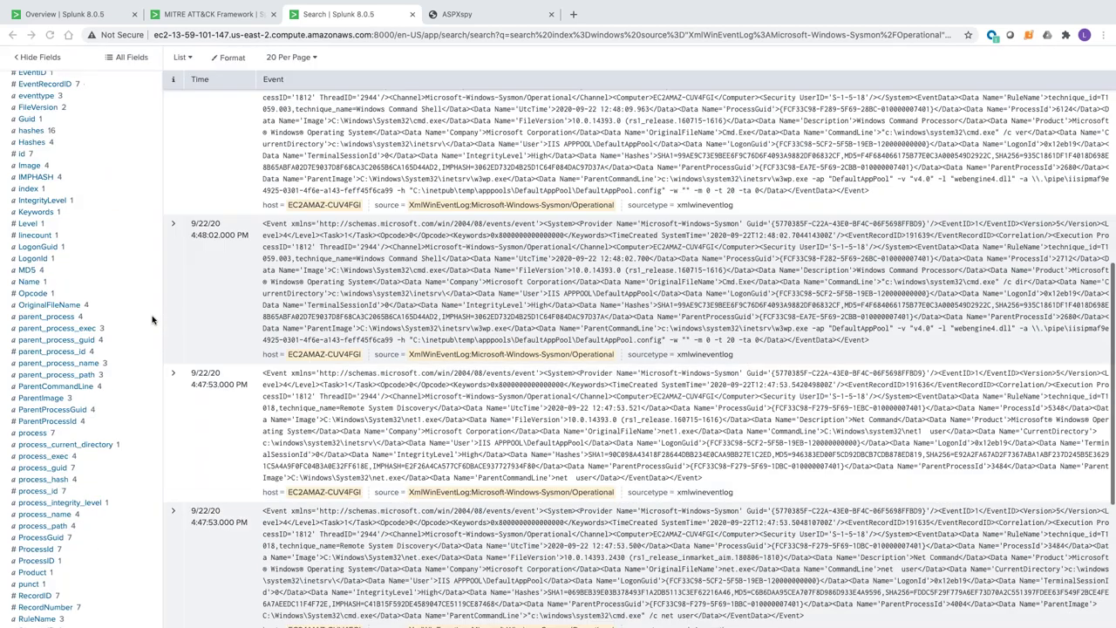
scroll(151, 320, "down", 1)
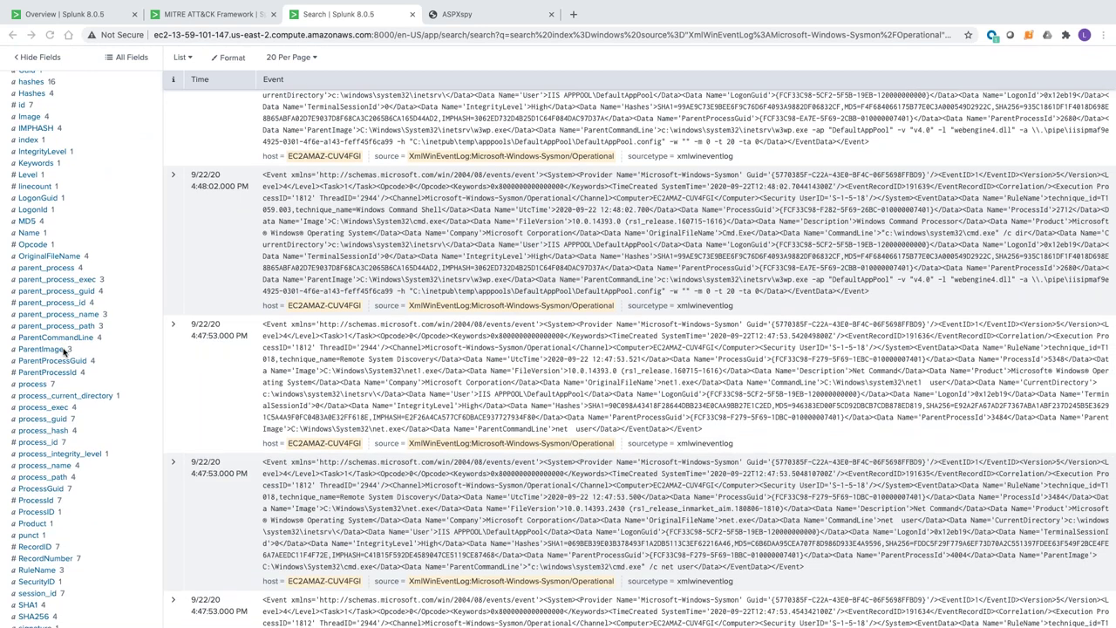
scroll(63, 348, "down", 1)
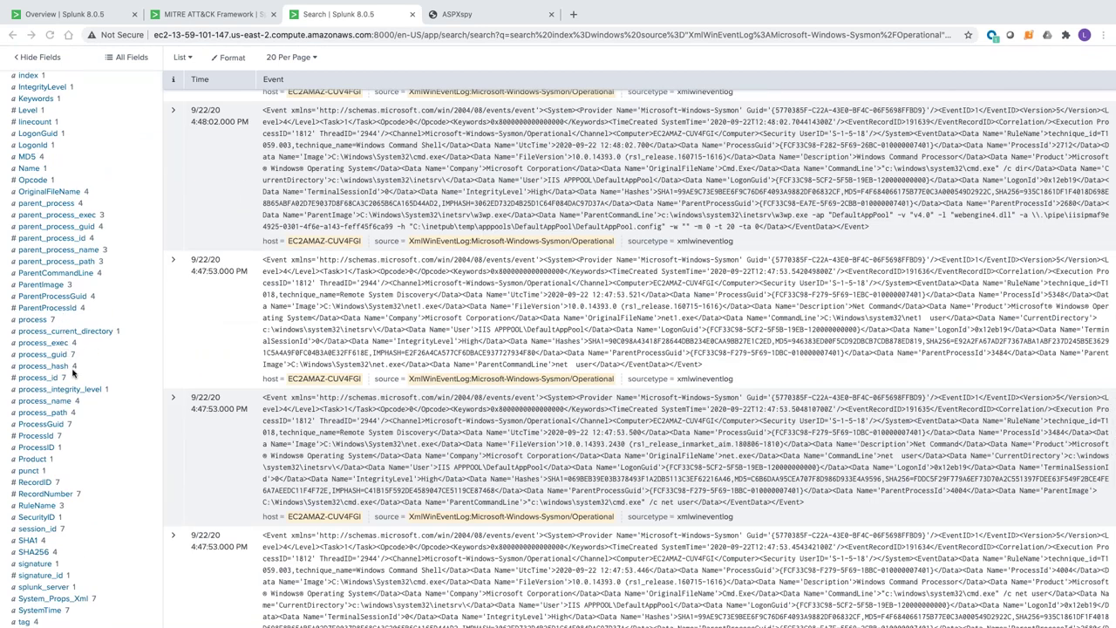
scroll(76, 237, "up", 1)
scroll(77, 237, "up", 1)
left_click(54, 246)
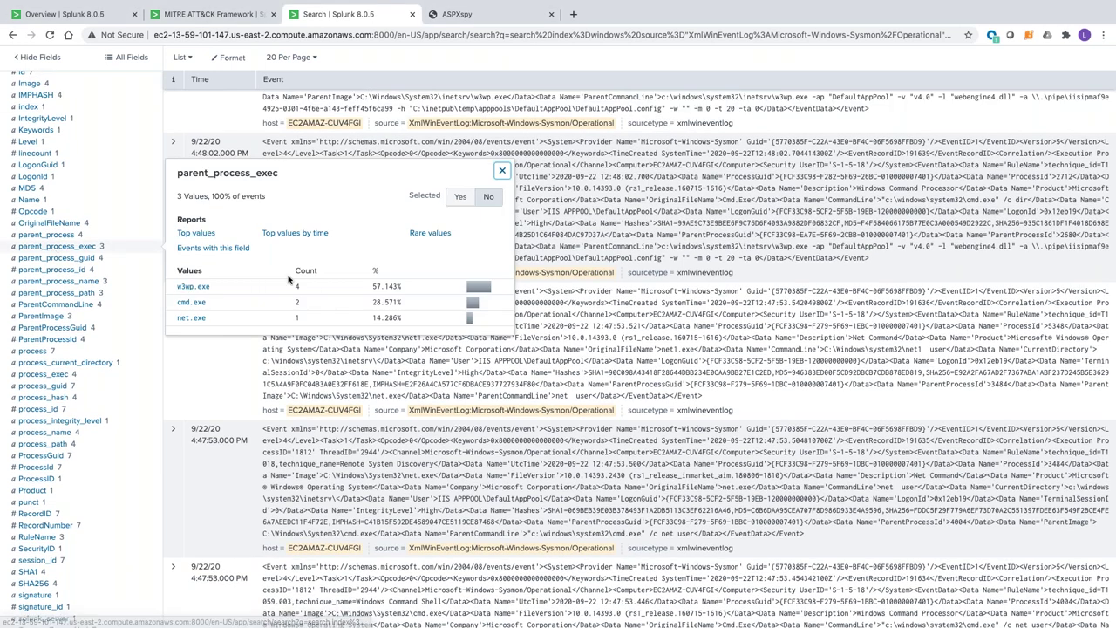
left_click(190, 287)
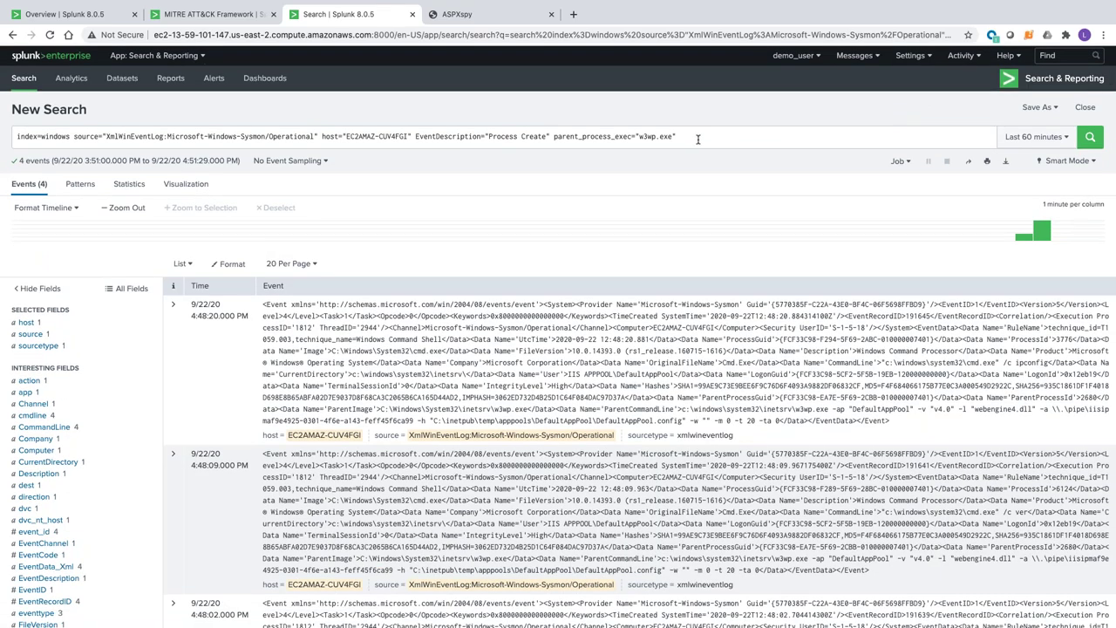
Step: Add the process_exec value cmd.exe as a further filter to the search
left_click(697, 138)
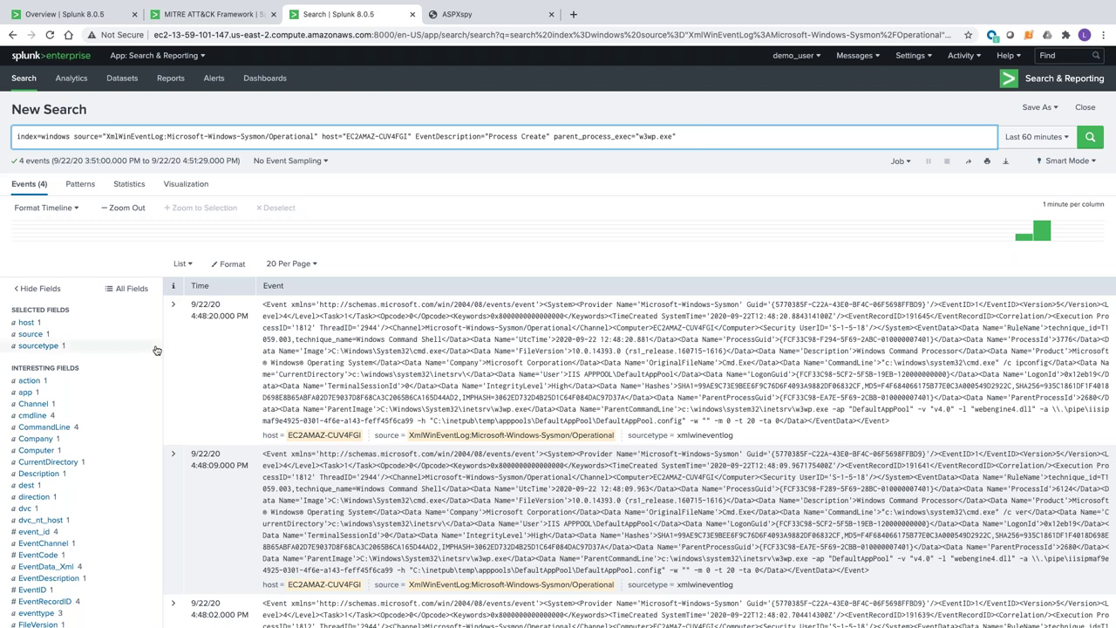
scroll(109, 438, "down", 1)
scroll(109, 438, "down", 5)
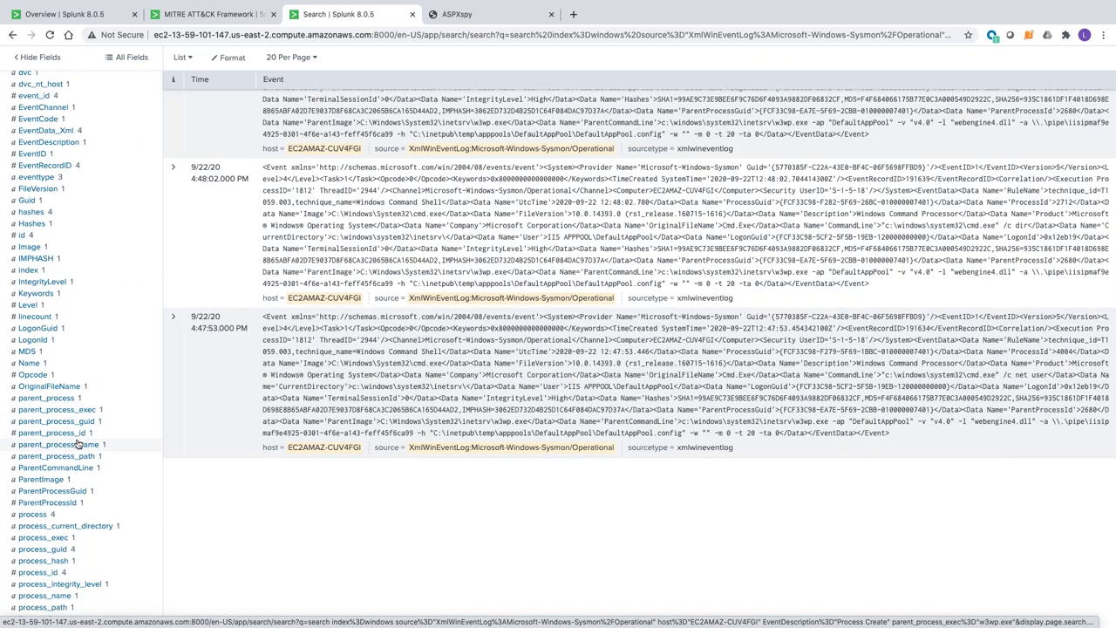
scroll(75, 457, "down", 1)
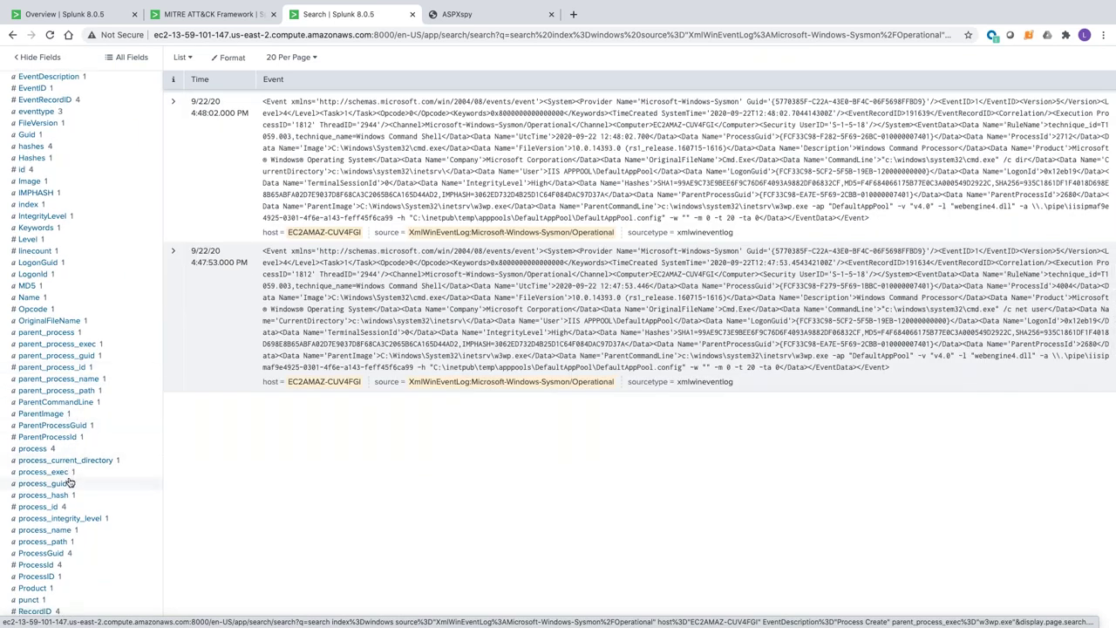
left_click(66, 475)
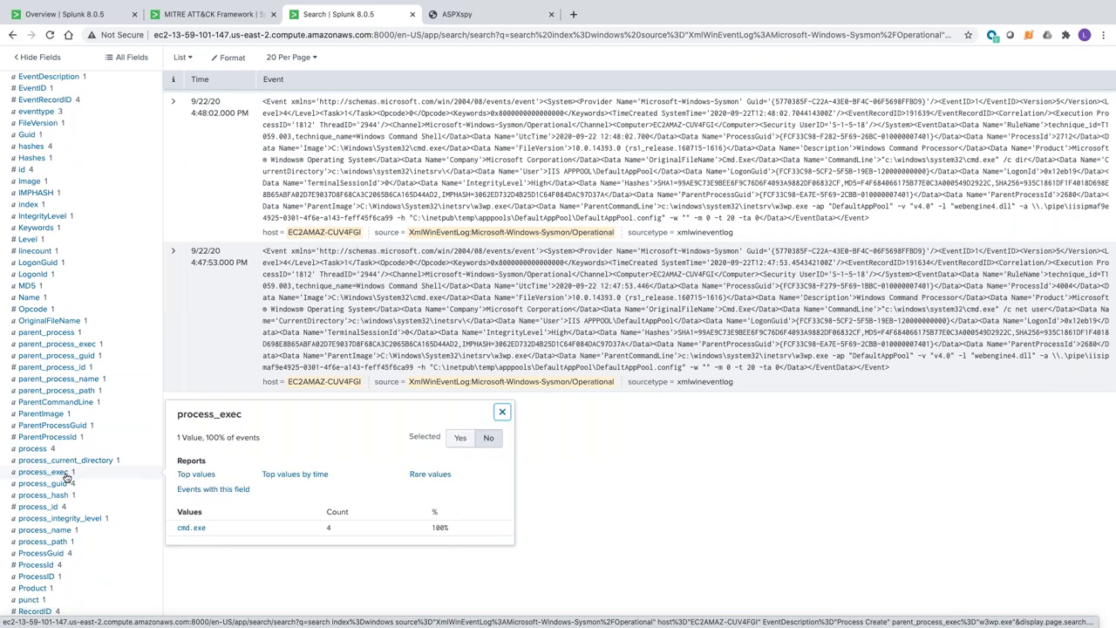
left_click(197, 528)
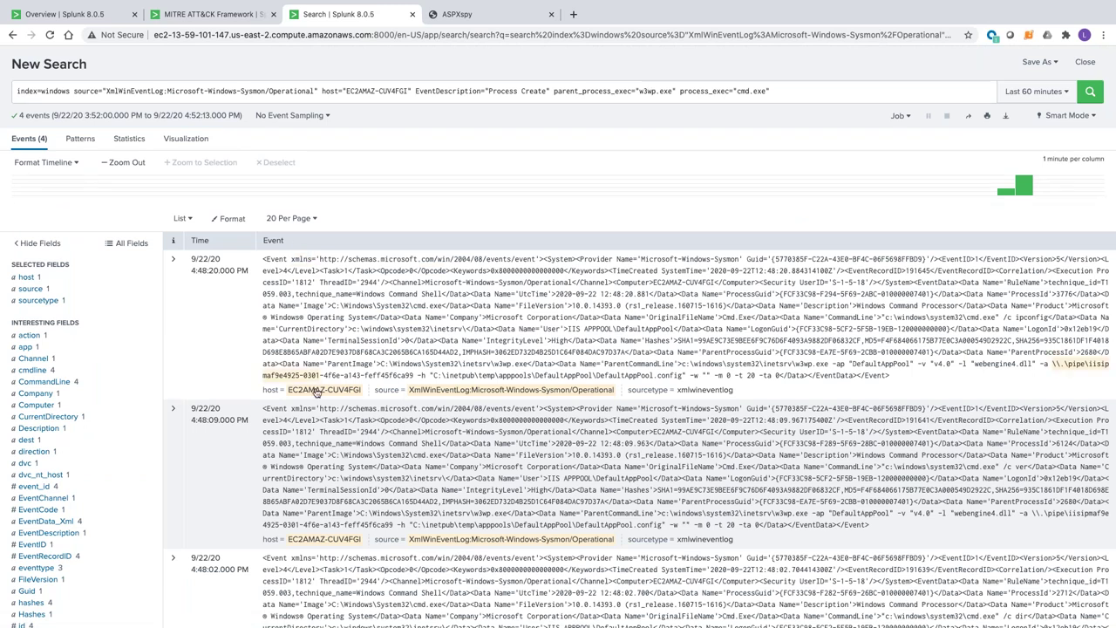
Step: Review the matching events and examine the values of the CommandLine field
scroll(359, 270, "down", 1)
scroll(476, 171, "down", 3)
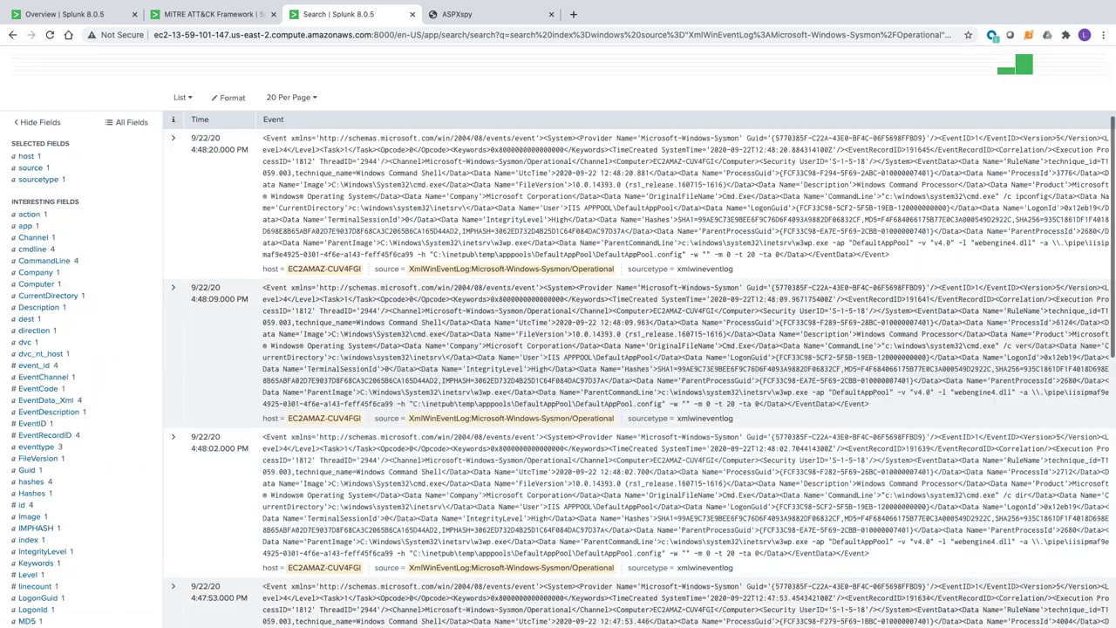
scroll(475, 170, "up", 5)
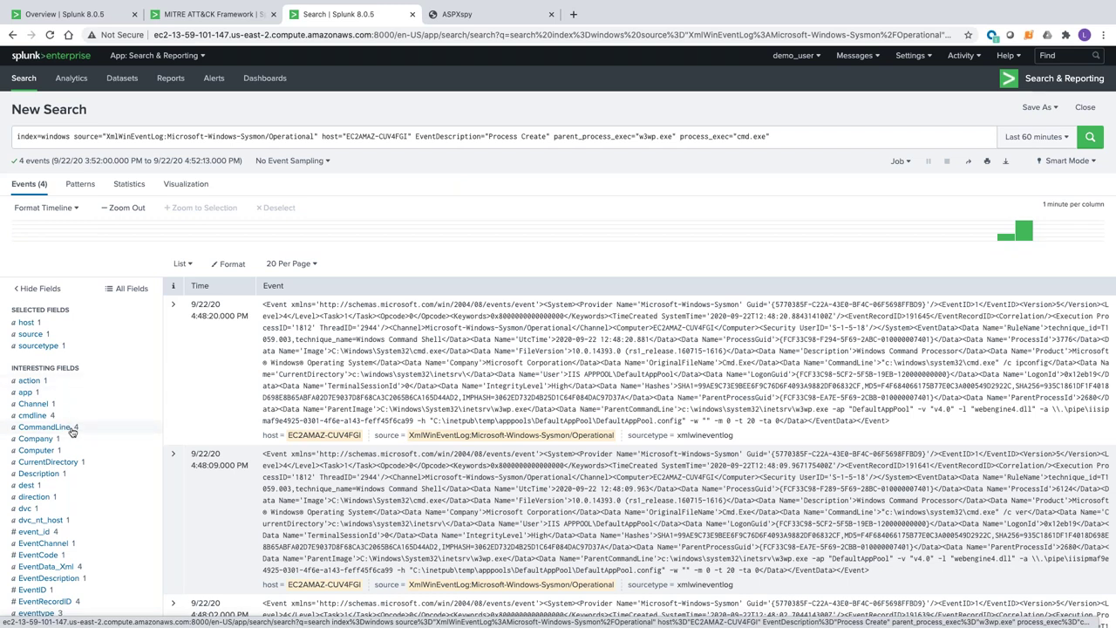
scroll(72, 441, "down", 2)
left_click(70, 344)
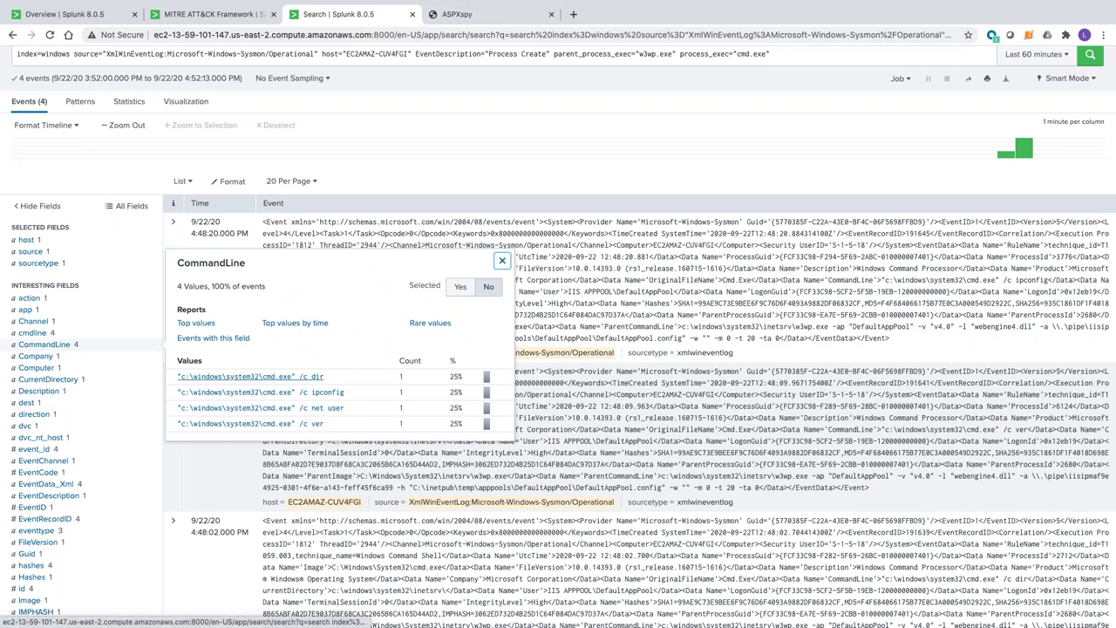
left_click_drag(344, 425, 177, 424)
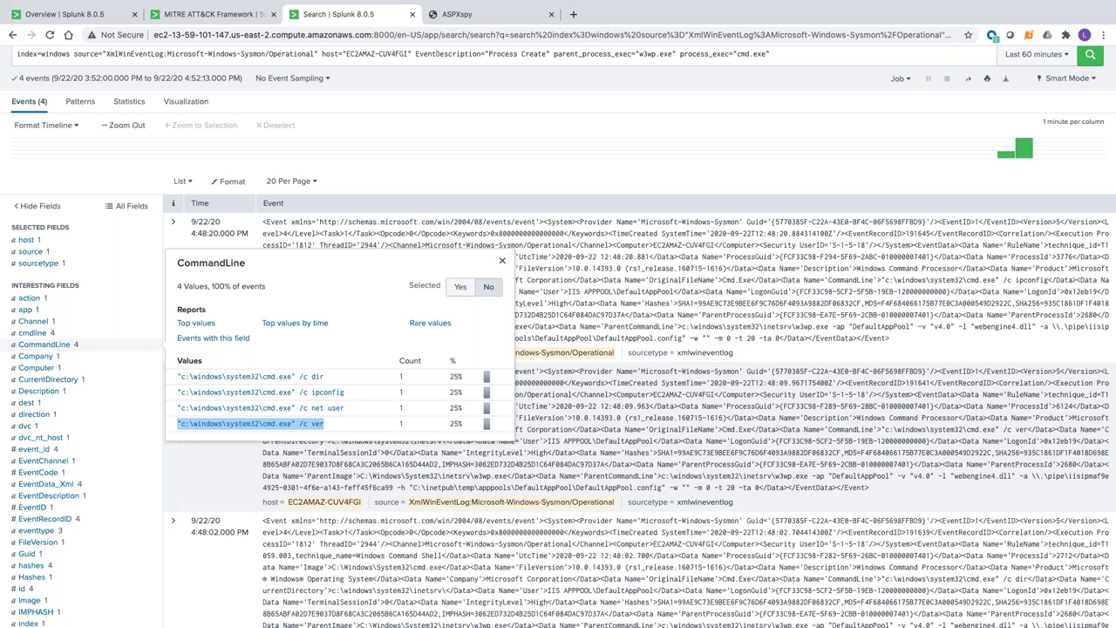
left_click(503, 152)
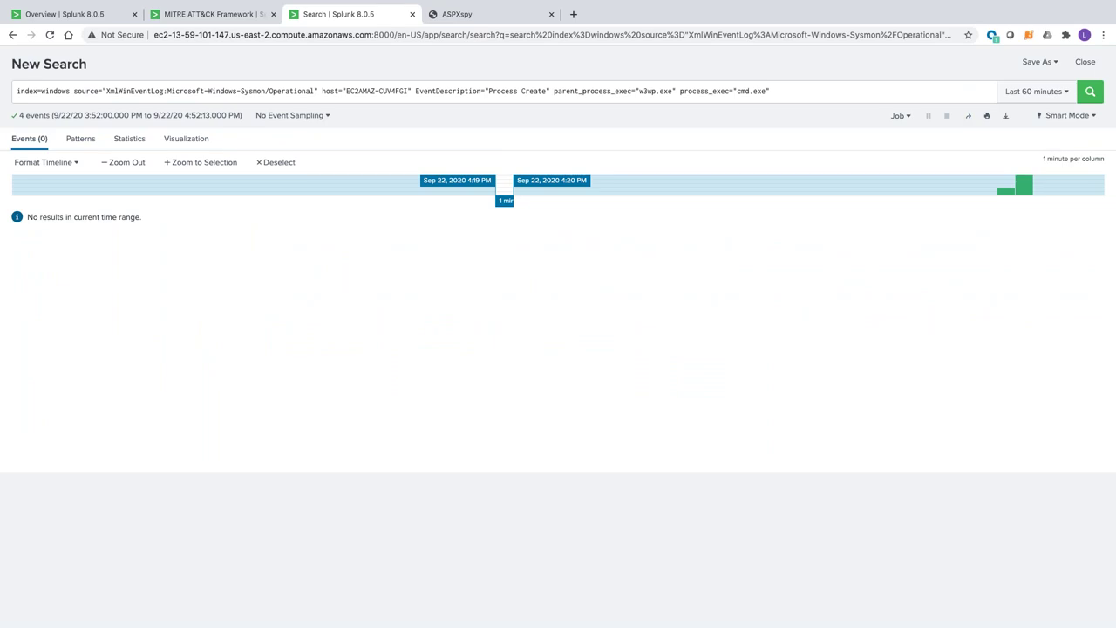
Step: Append a stats count to the search, grouped by _time, host, User and EventDescription, and begin a further parent field
left_click(824, 91)
type("| ")
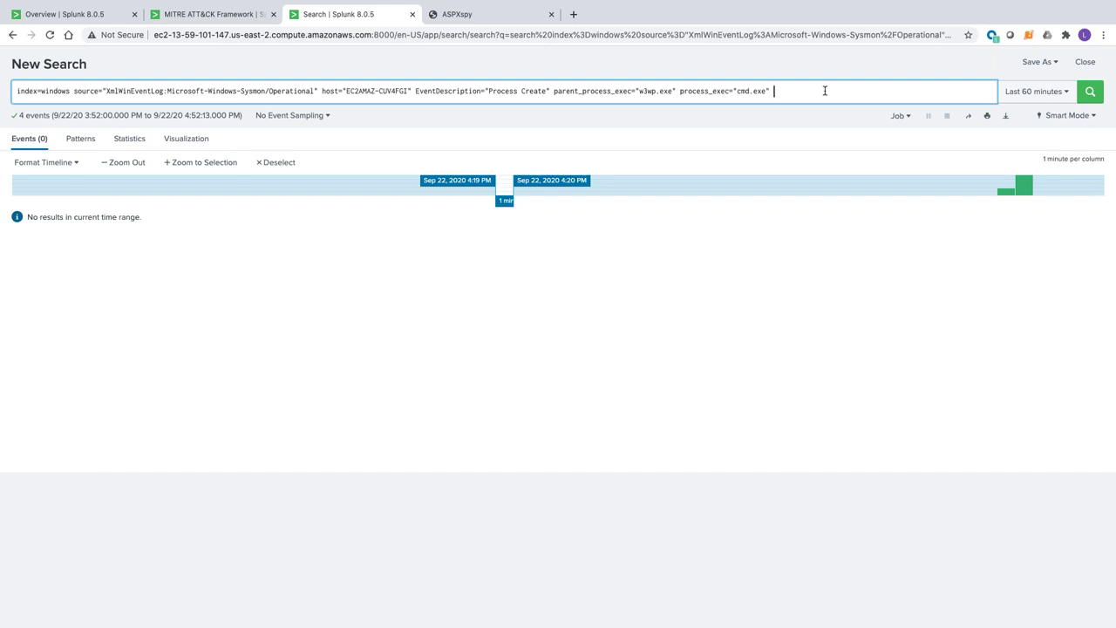
type("s")
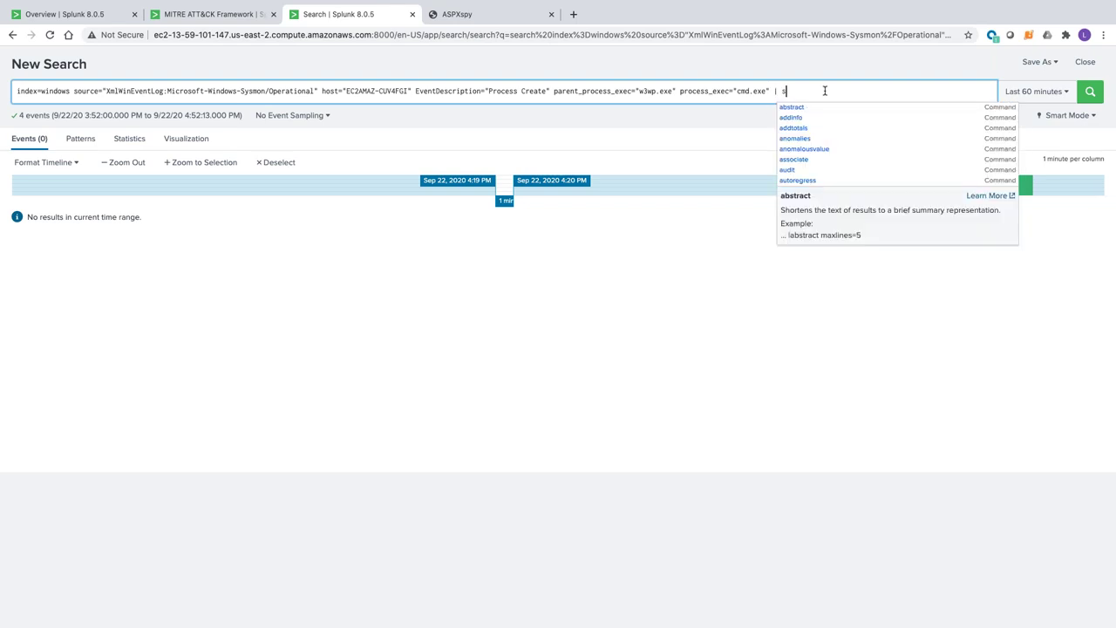
type("tats count by")
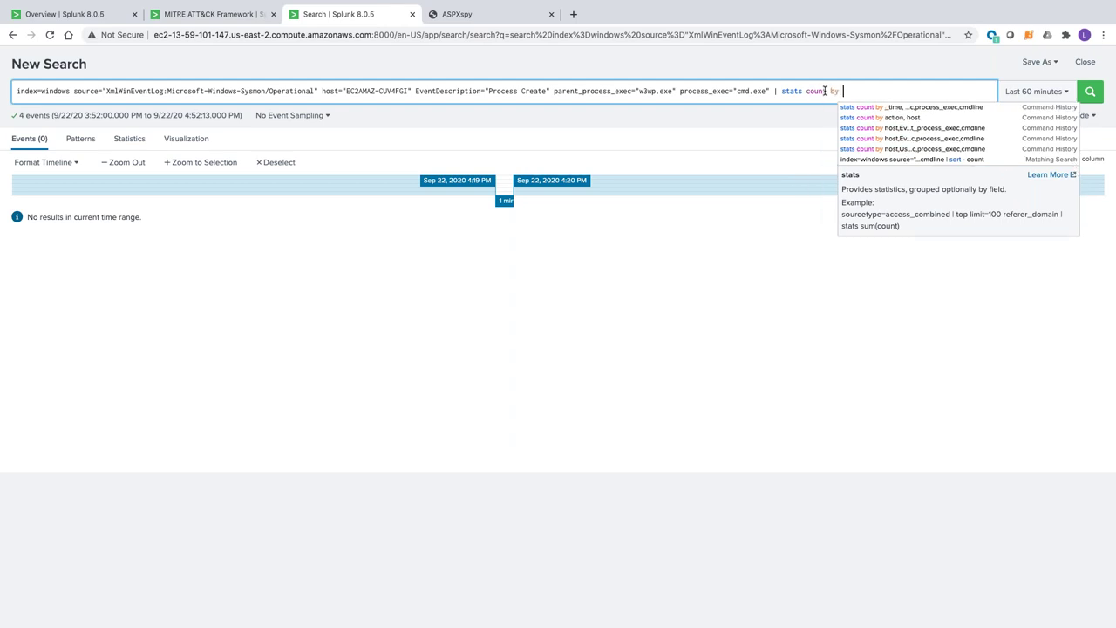
type(" _time")
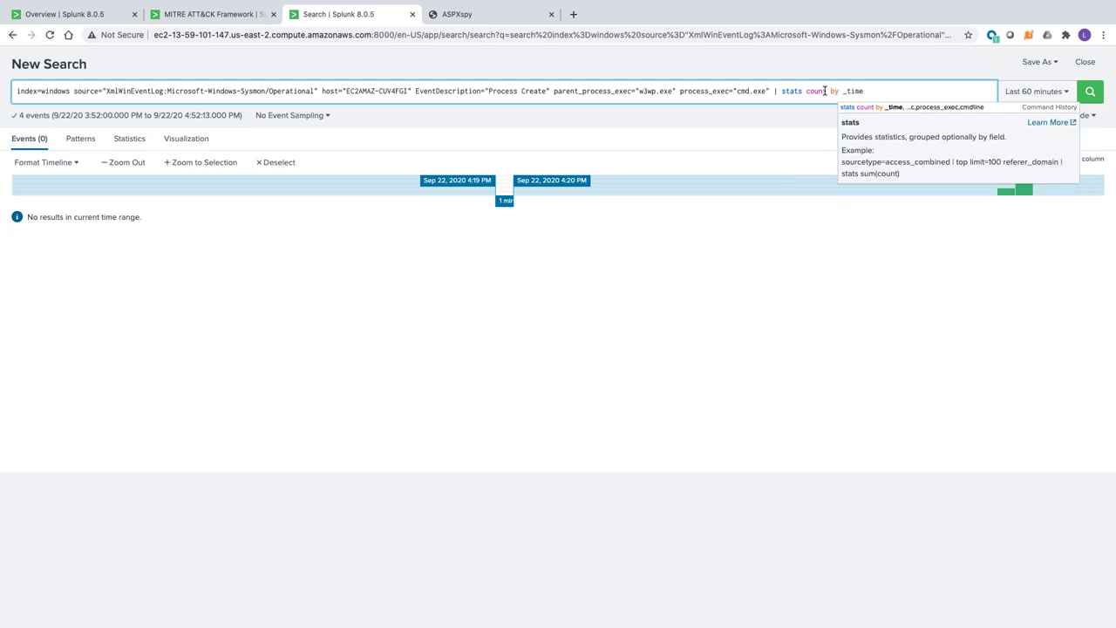
type(",hos")
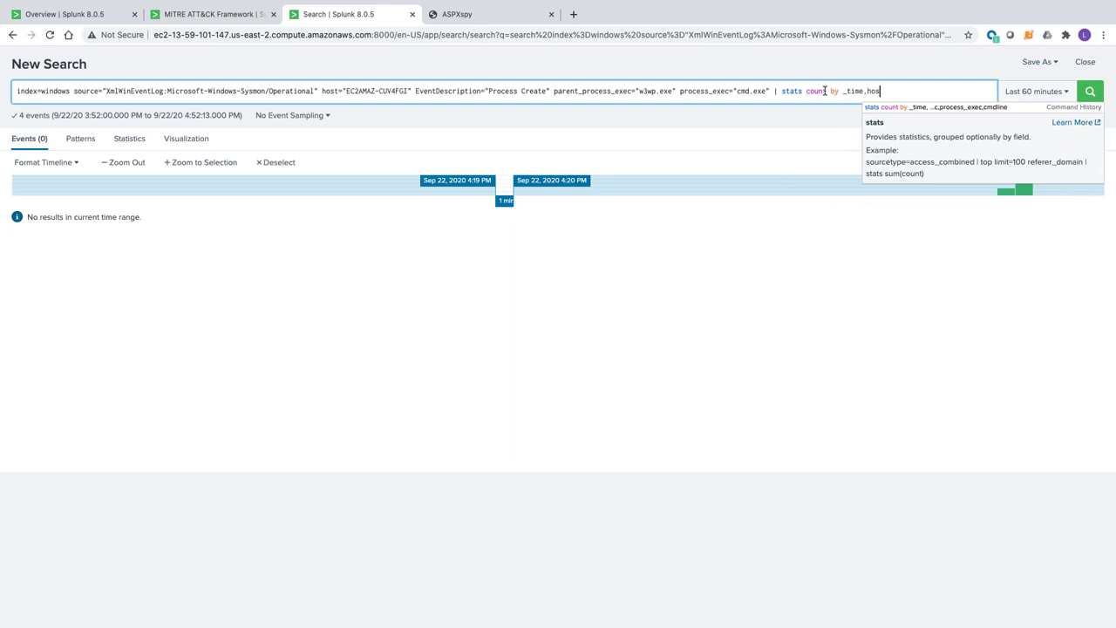
type("t,User,")
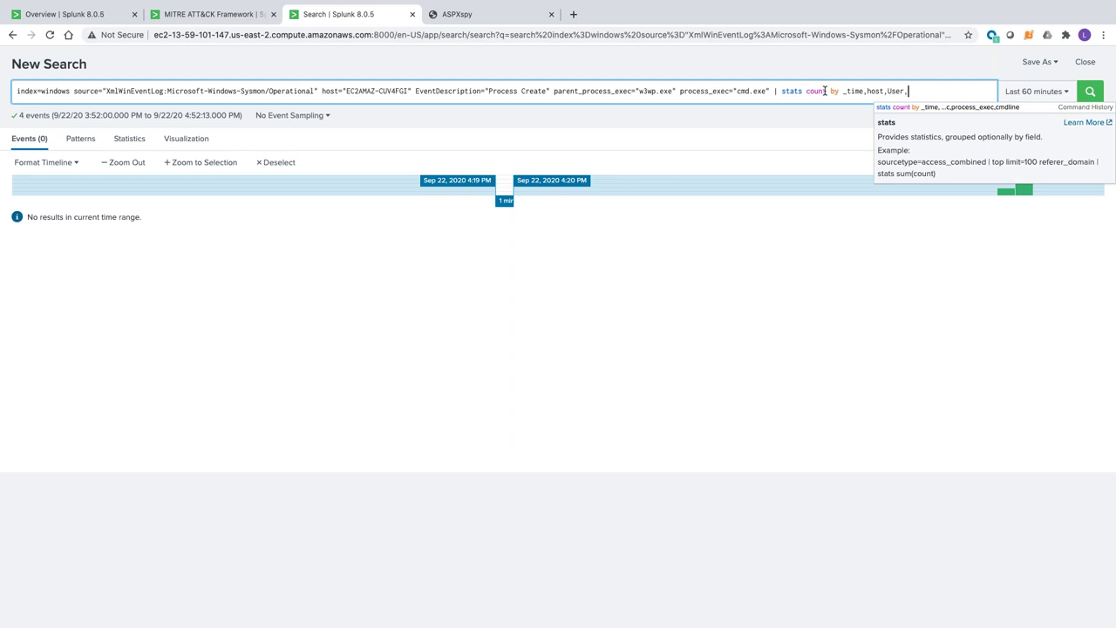
type("EventDescription,paren")
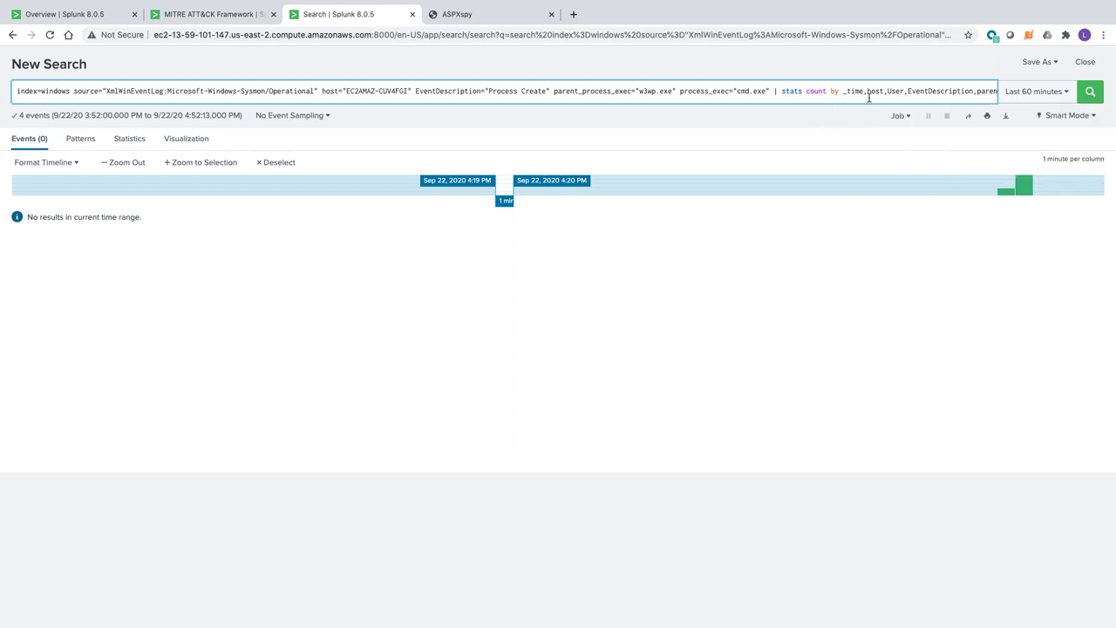
Step: Try running the stats search with its incomplete last grouping field and check its events
double_click(985, 91)
left_click(1089, 91)
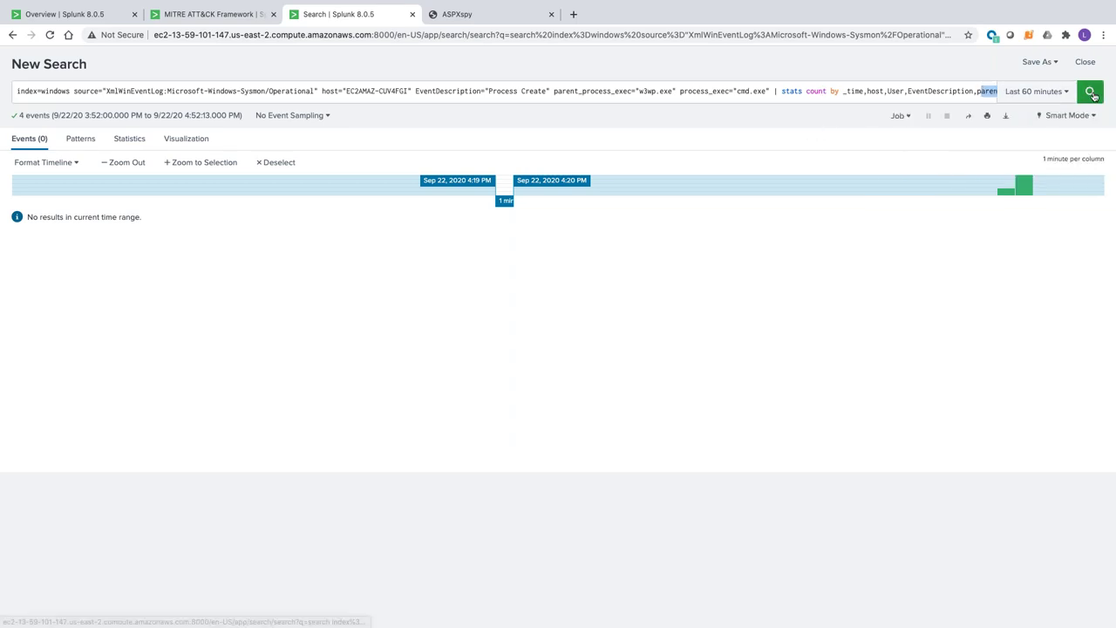
left_click(932, 91)
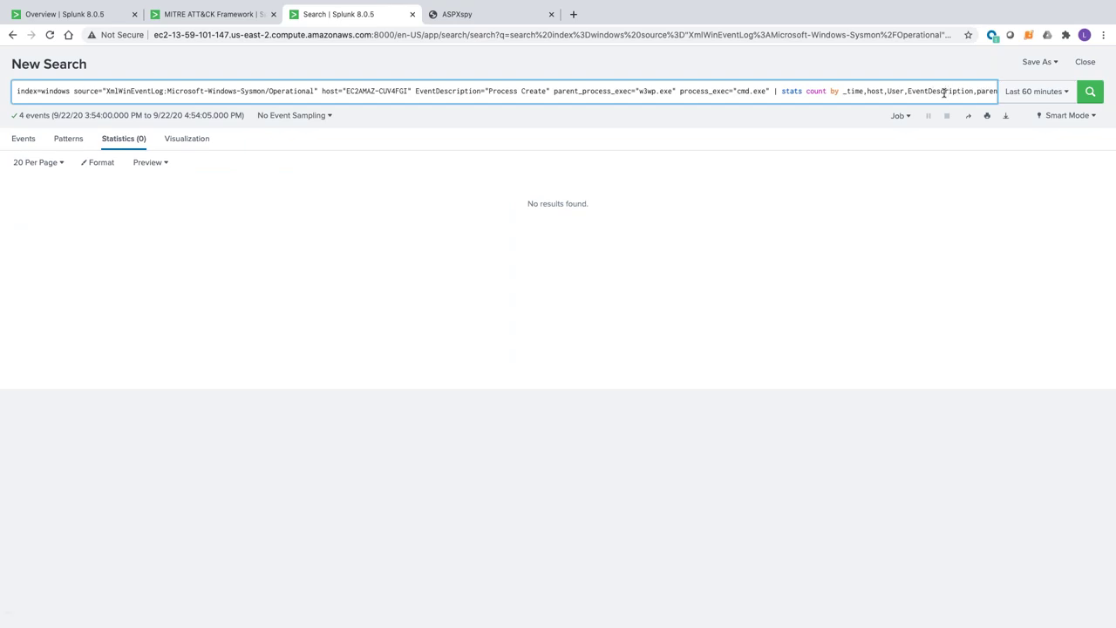
left_click(31, 142)
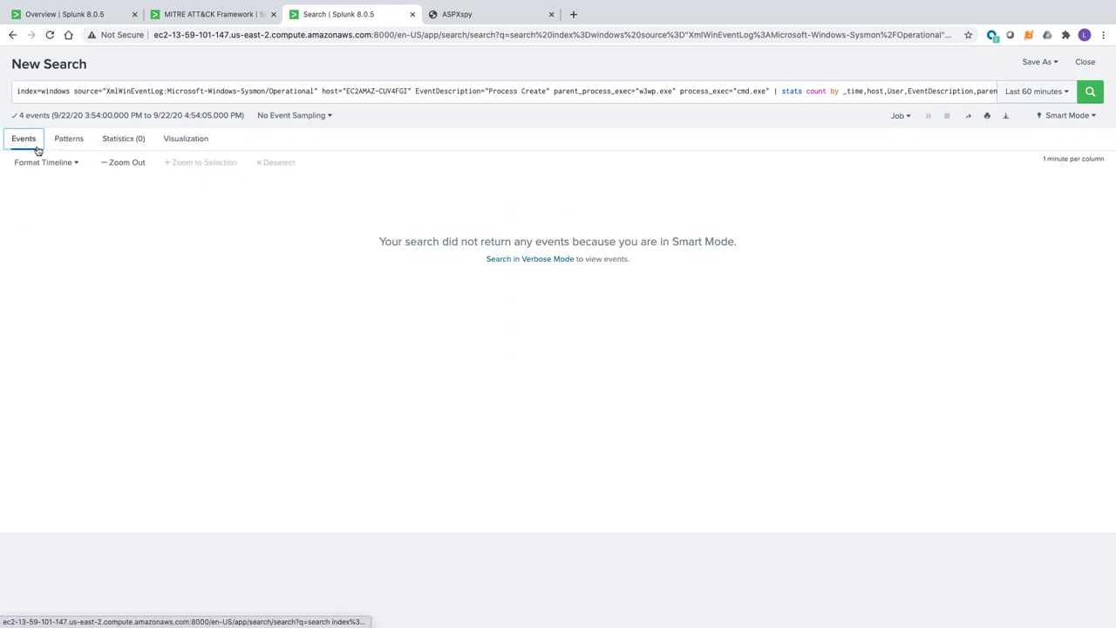
left_click(663, 91)
left_click_drag(800, 91, 1027, 100)
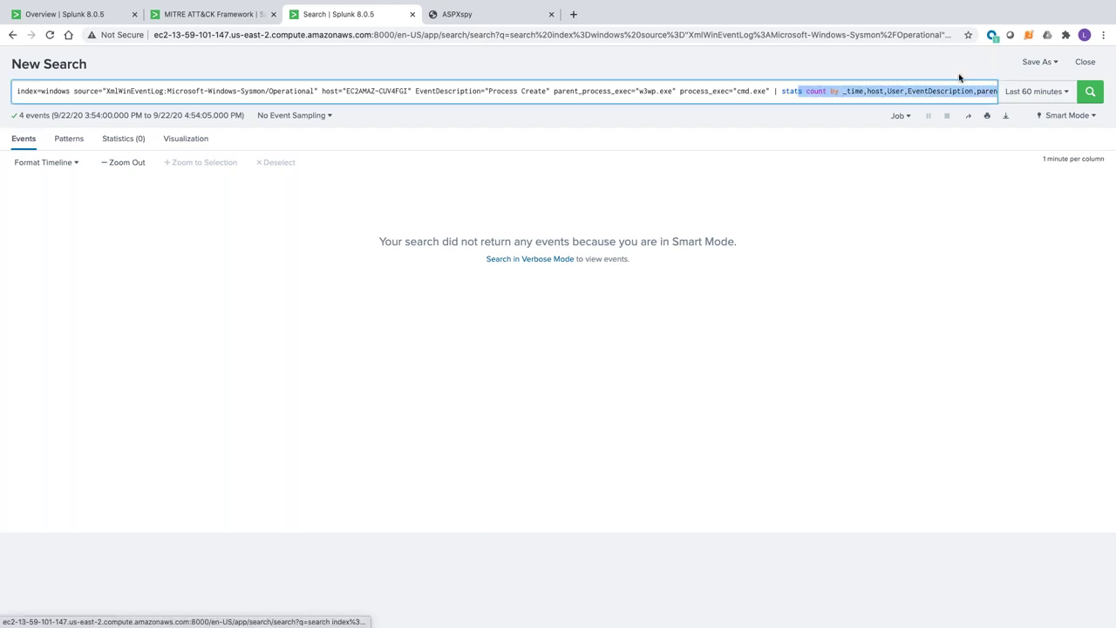
left_click(968, 90)
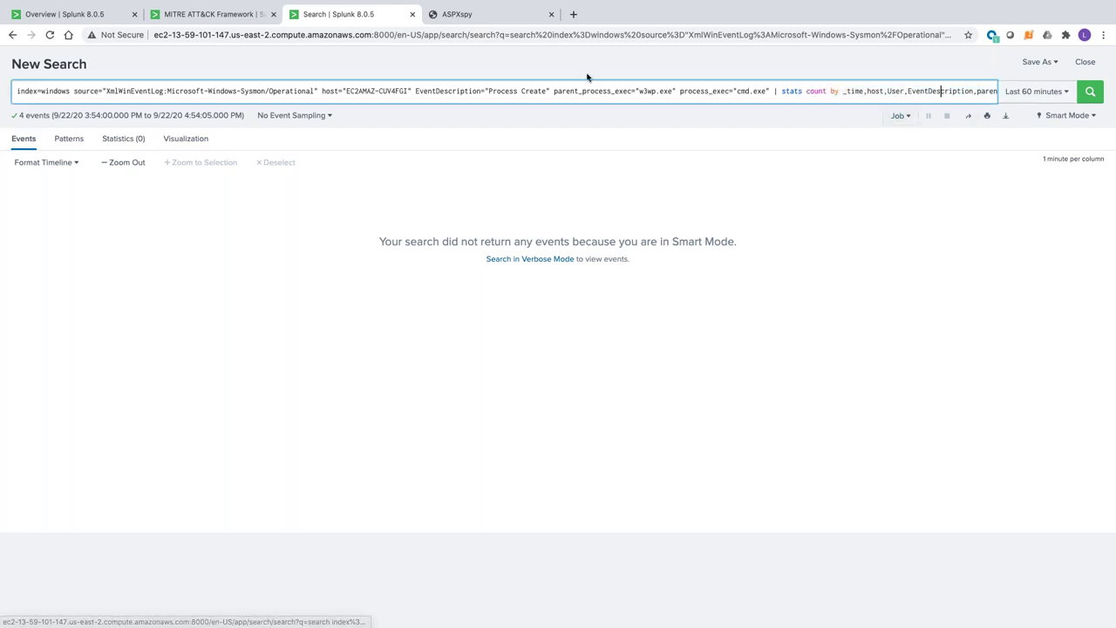
scroll(591, 75, "up", 1)
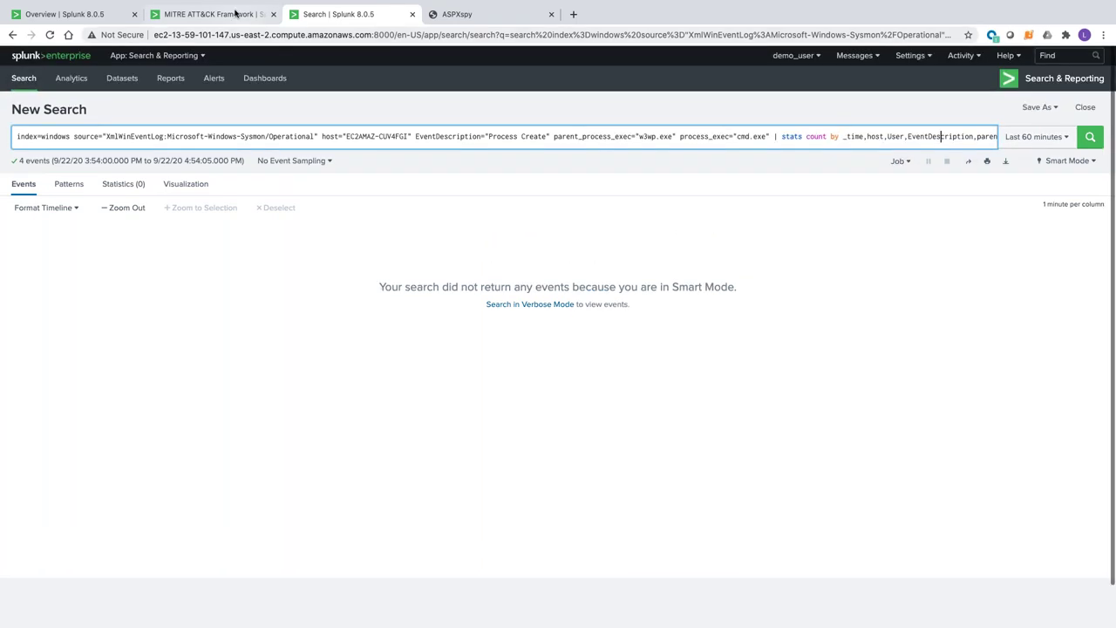
triple_click(248, 132)
key("Return")
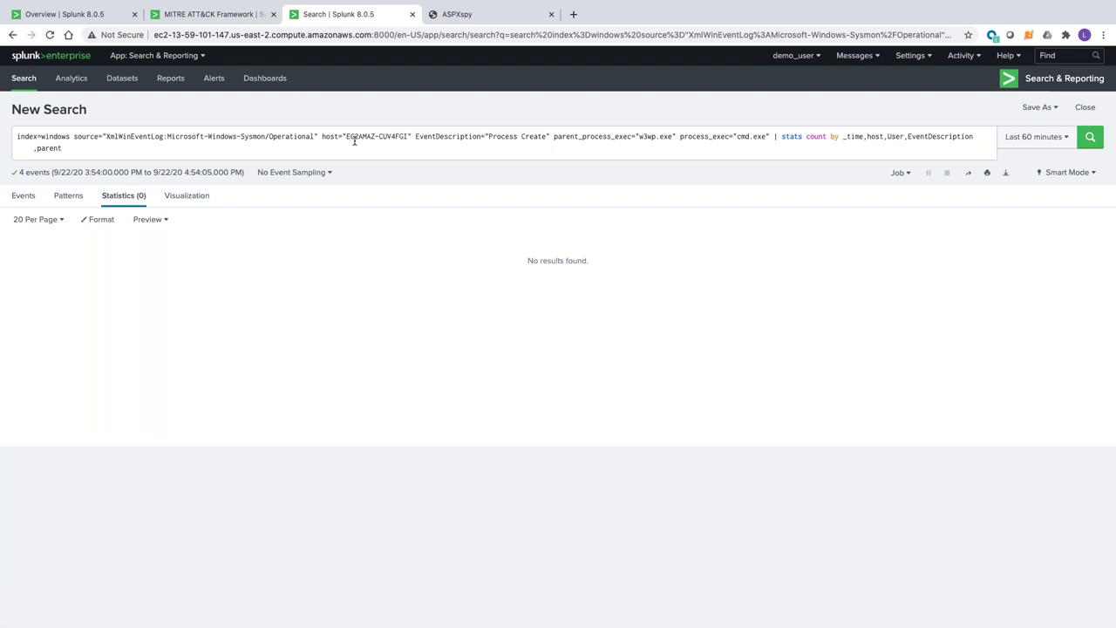
Step: Complete the stats grouping with the fields parent_process_exec, process_exec and cmdline
left_click(300, 150)
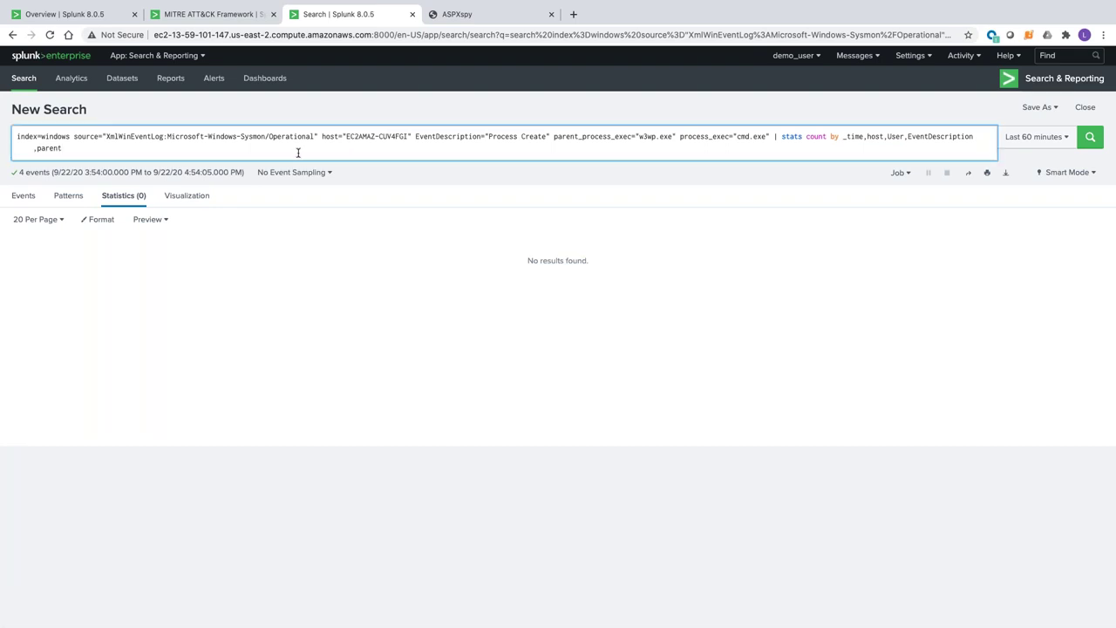
type("_process")
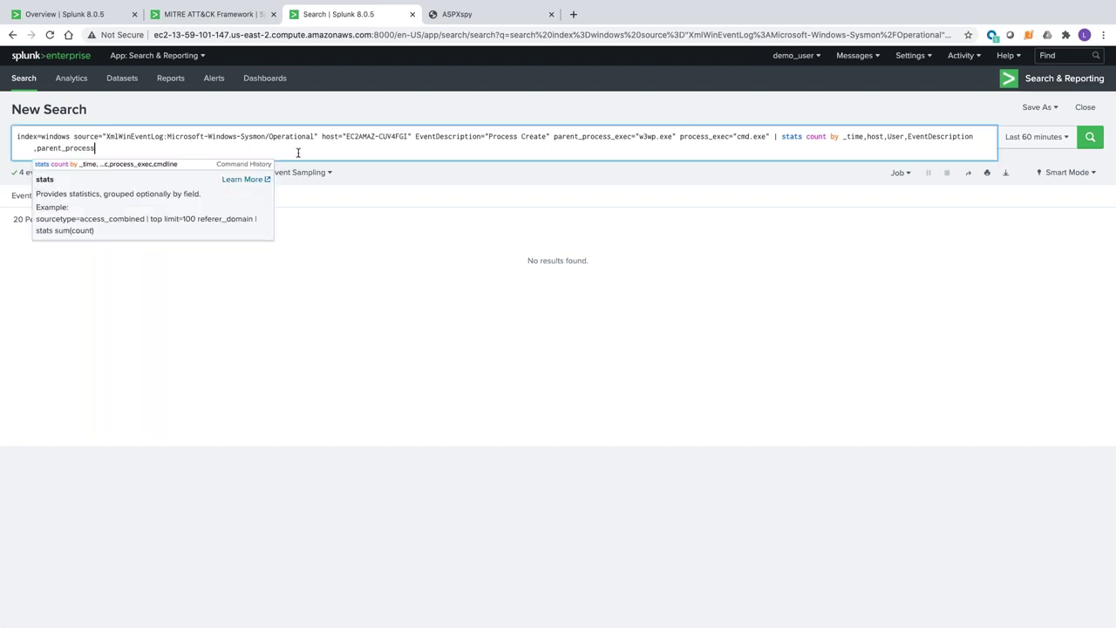
type("_exec,process")
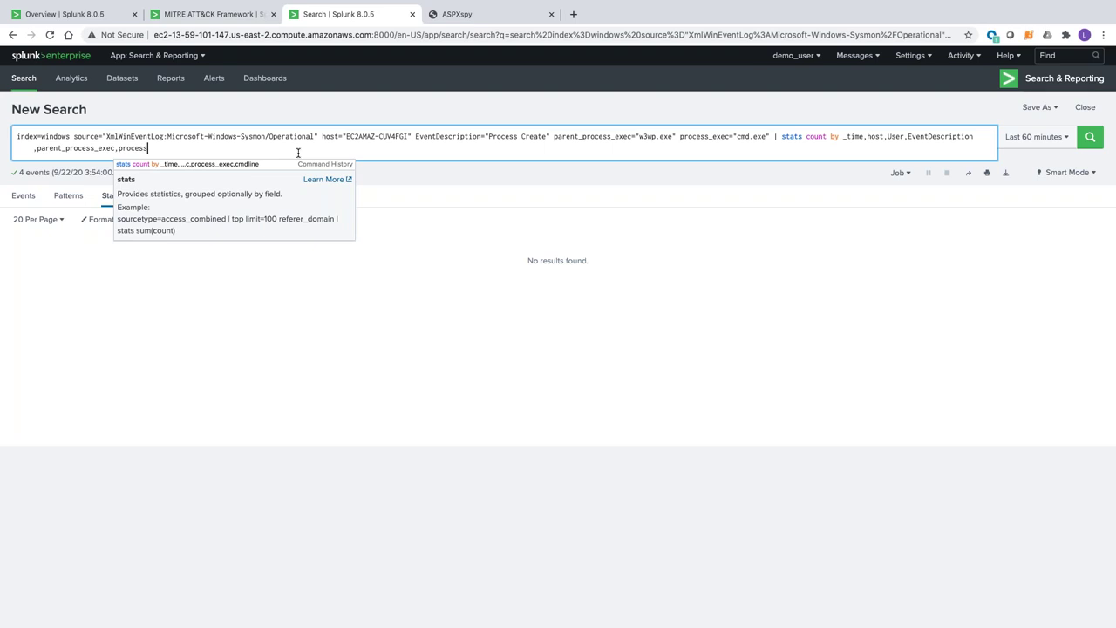
type("_exec,cmdlin")
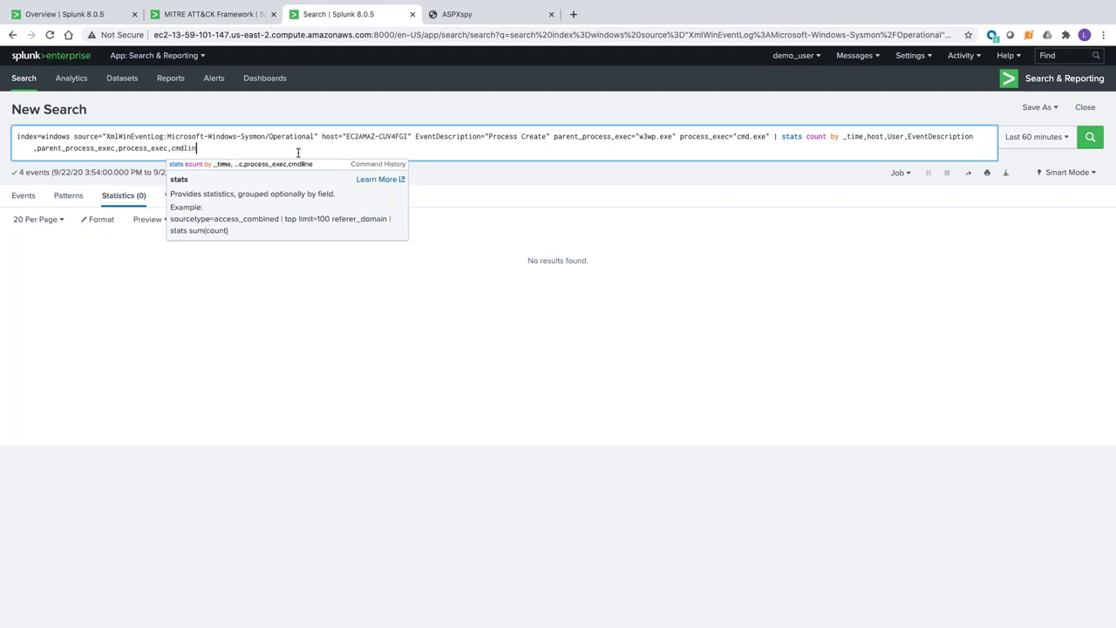
type("e |")
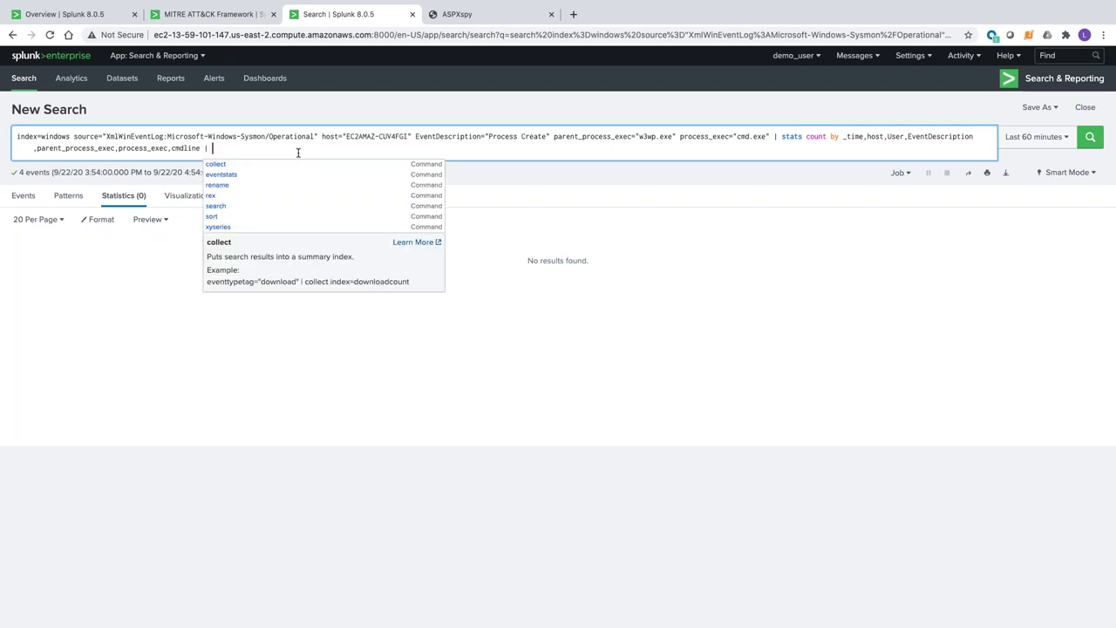
Step: Pipe the stats output into sort - count and run the search over the last 60 minutes
type(" sort - count")
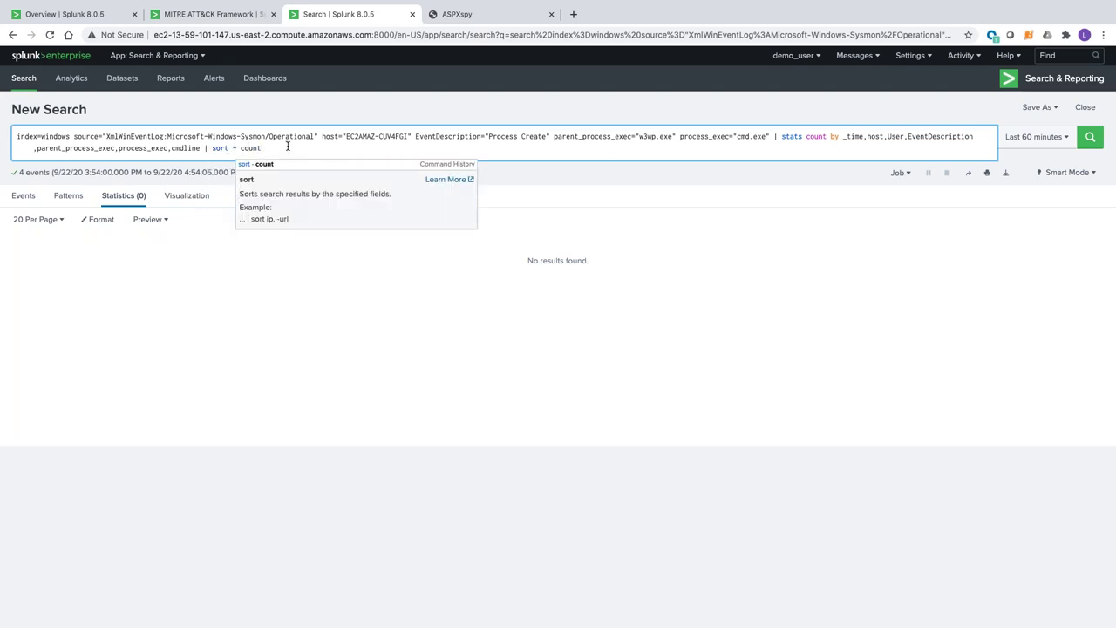
key("Escape")
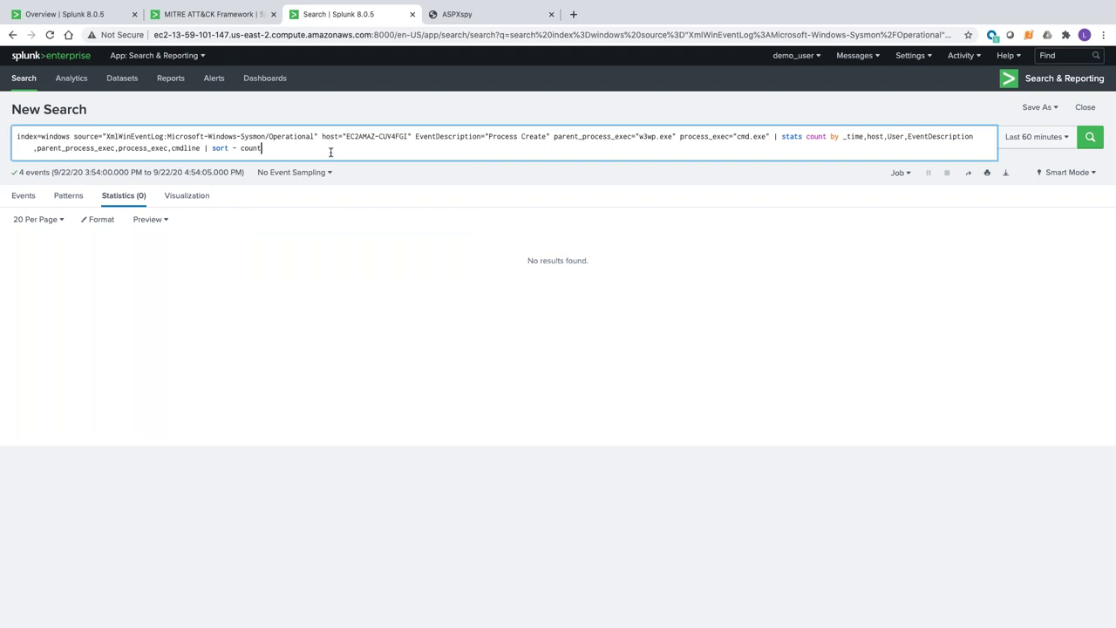
left_click(320, 152)
left_click(1091, 142)
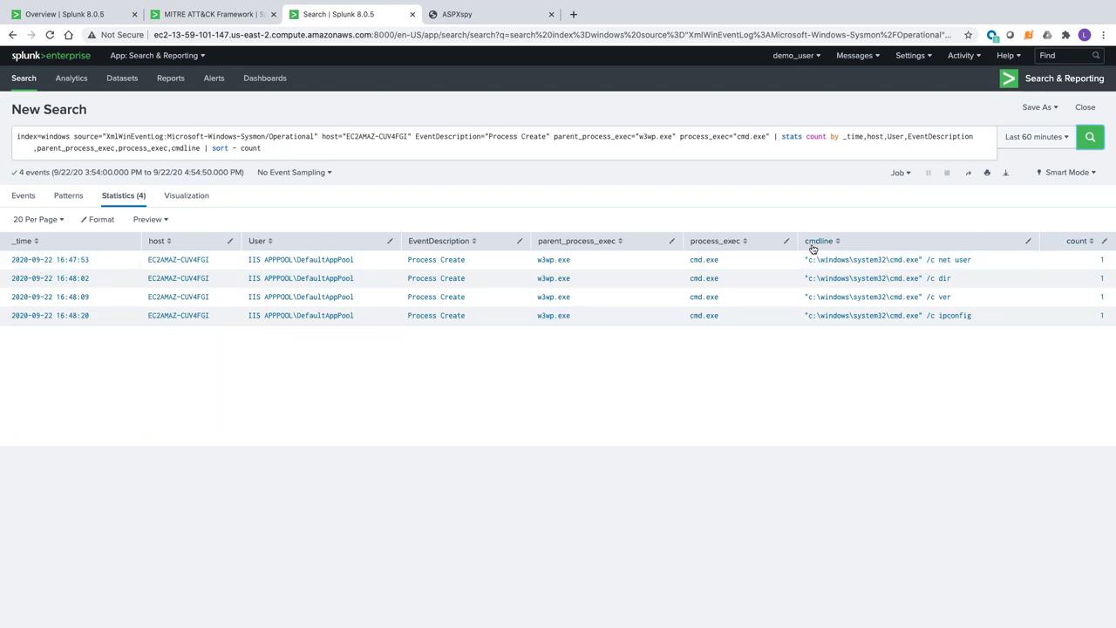
left_click(1038, 107)
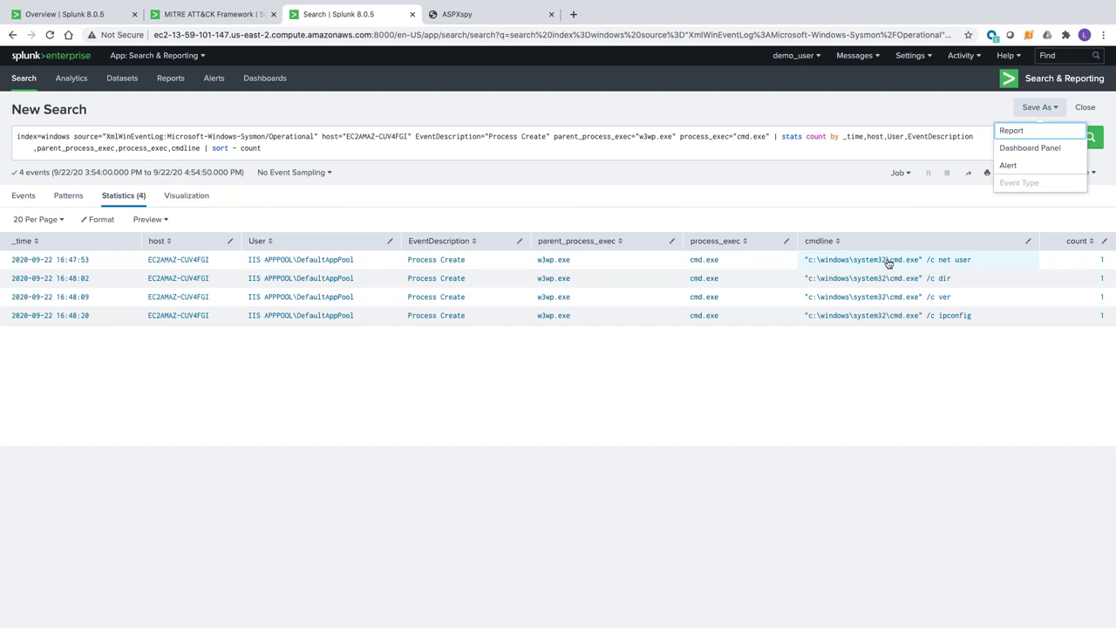
left_click(842, 397)
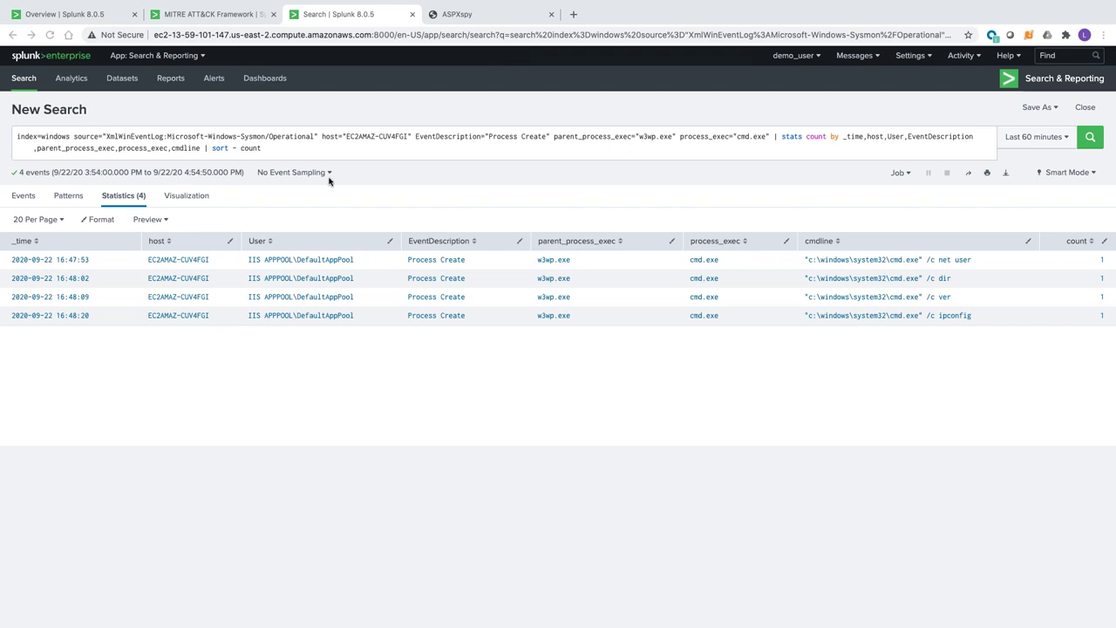
Step: Replace the query with index=corelight host="ip-172-31-20-185.us-east-2.compute.internal" sourcetype="corelight_http" method=POST status_msg=OK and run it
key("super+a")
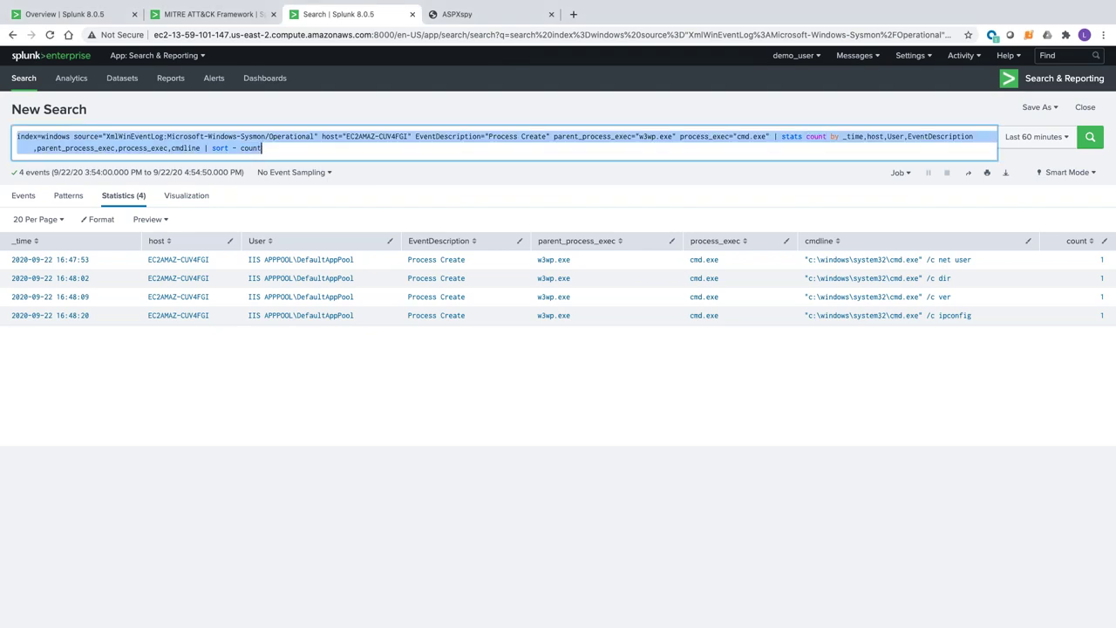
type("index=corelight host=\"ip-172-31-20-185.us-east-2.compute.internal\" sourcetype=\"corelight_http\" method=POST status_msg=OK")
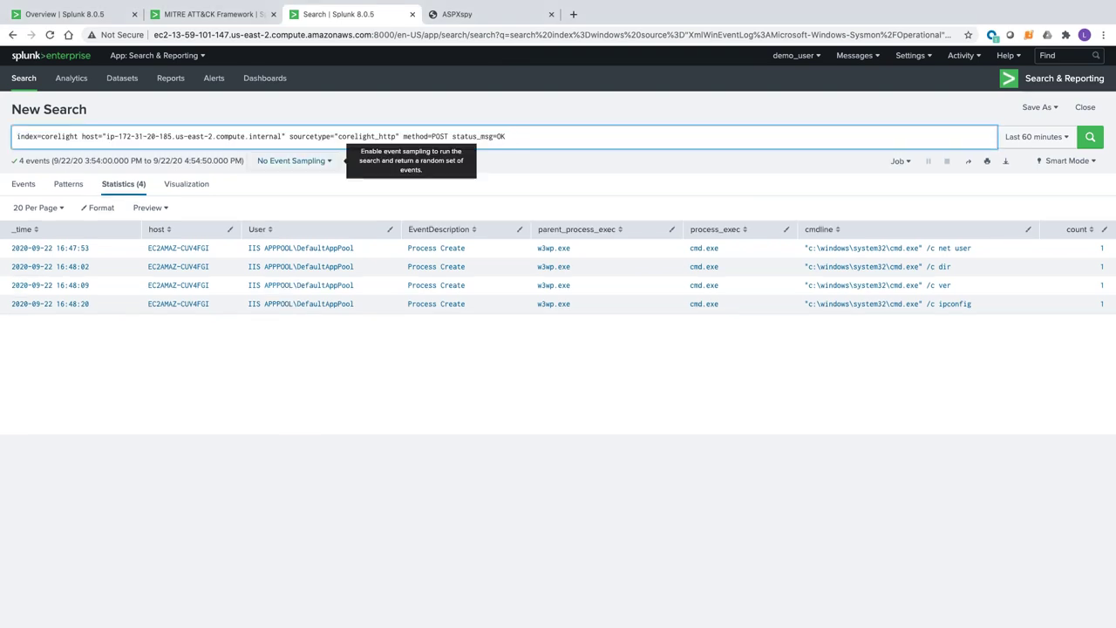
left_click(1091, 137)
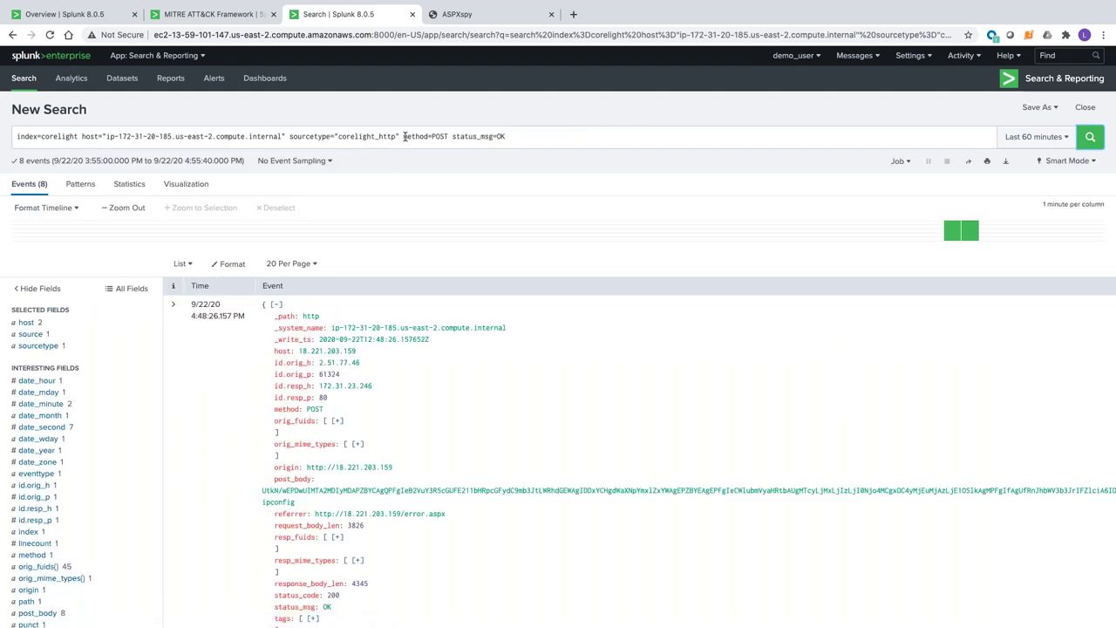
Step: Review the sourcetype, method and status filters in the query and the returned HTTP POST events with their fields
left_click_drag(397, 136, 343, 138)
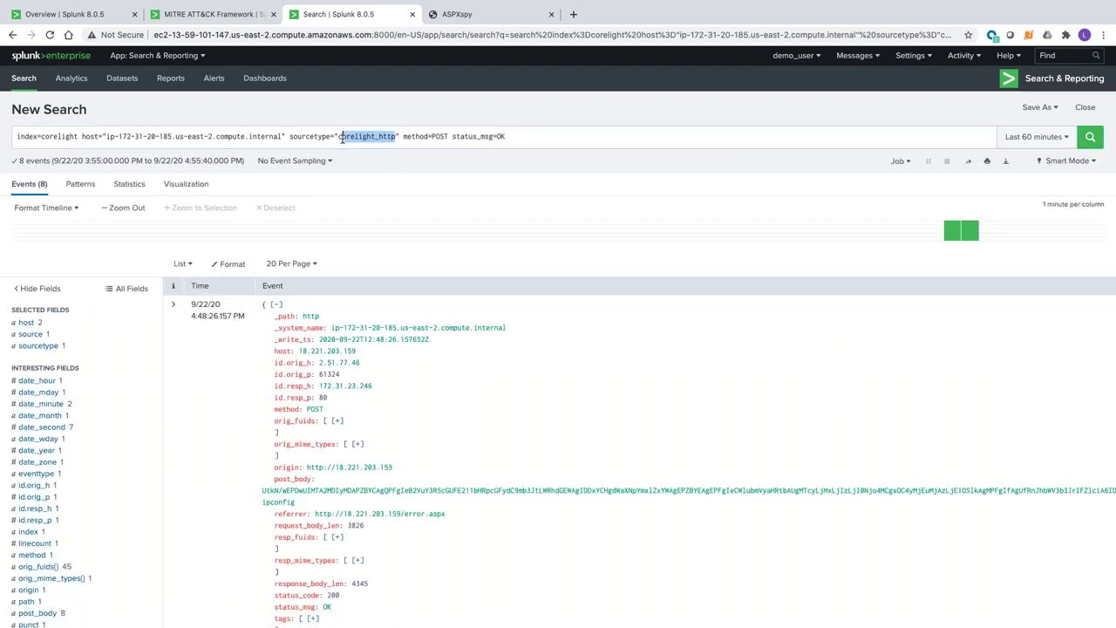
left_click(342, 137)
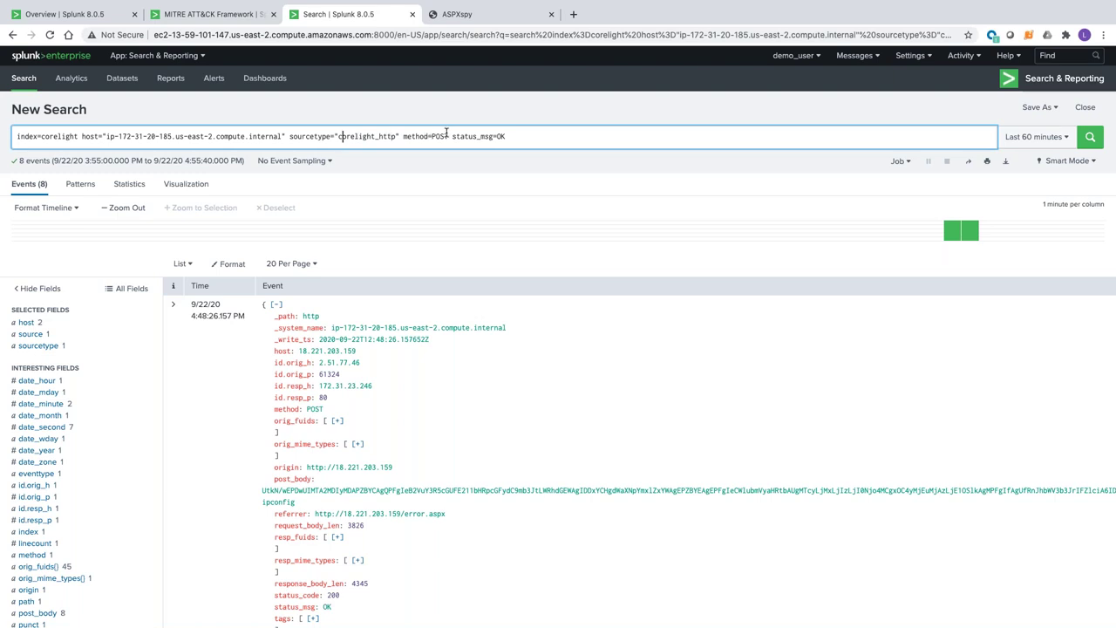
left_click_drag(451, 137, 509, 136)
left_click(509, 137)
scroll(255, 357, "down", 1)
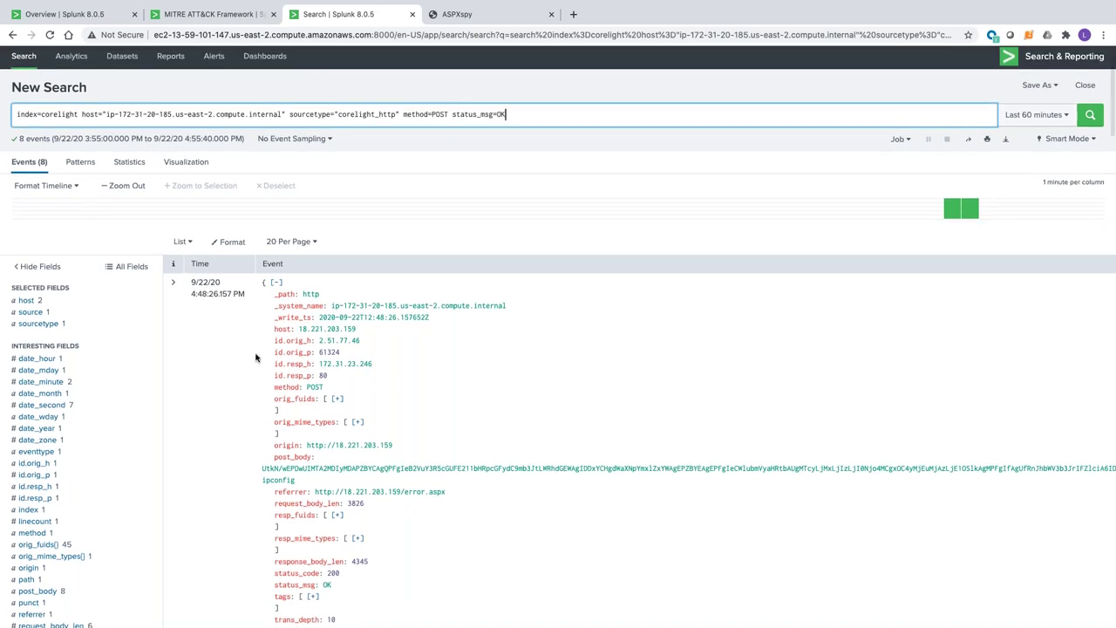
scroll(227, 323, "down", 1)
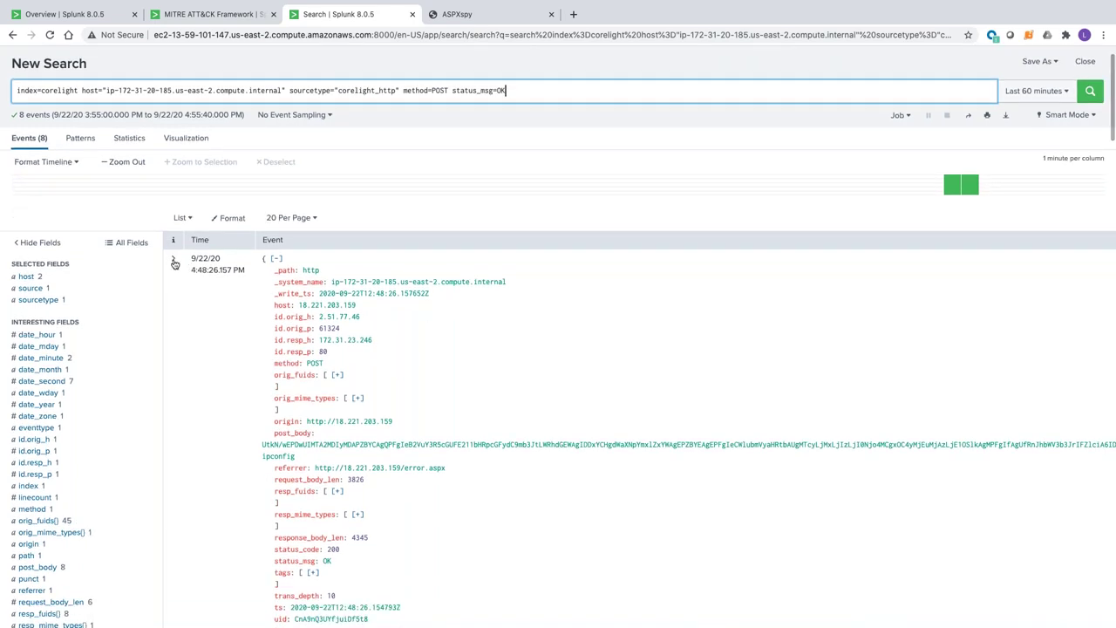
scroll(46, 468, "down", 3)
scroll(46, 468, "down", 6)
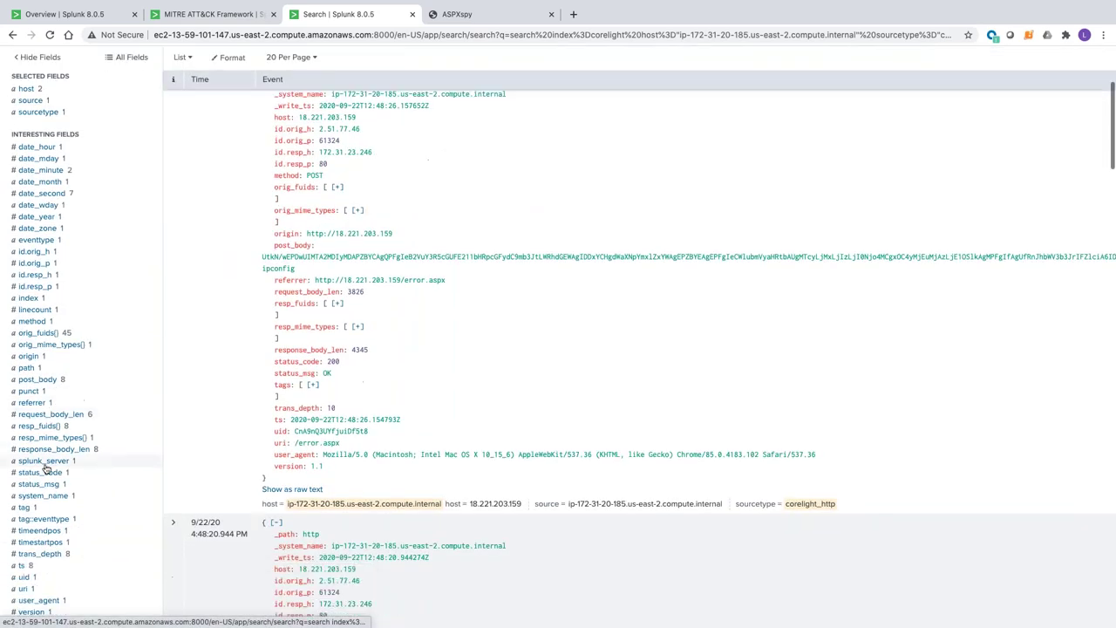
Step: Examine the post_body field values for cmd.exe commands sent to the web shell
left_click(44, 350)
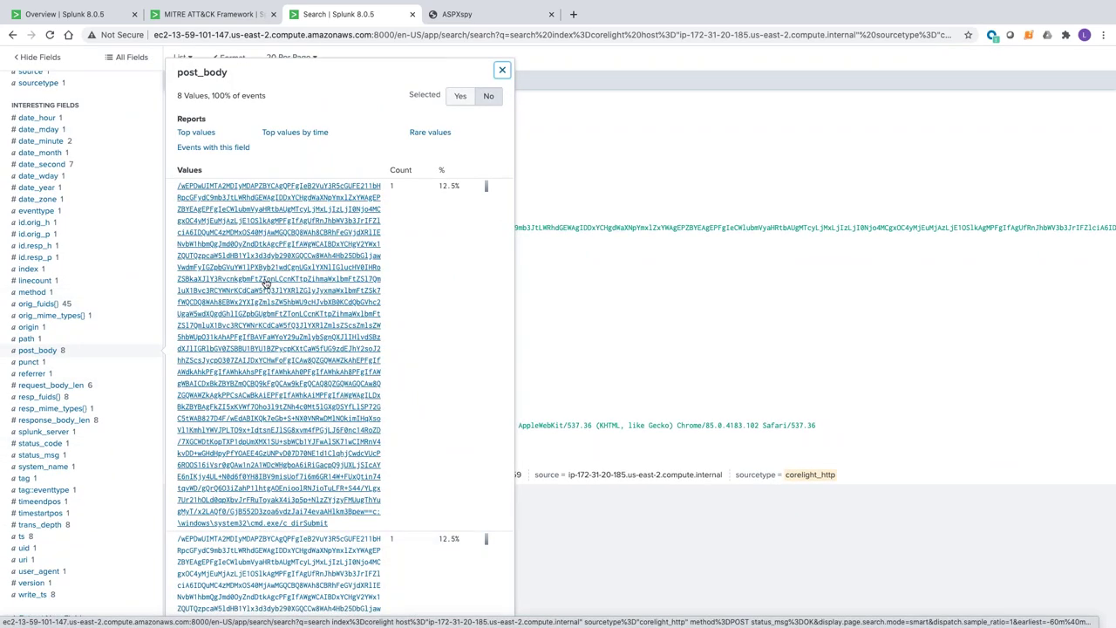
scroll(349, 403, "down", 5)
left_click_drag(349, 403, 175, 405)
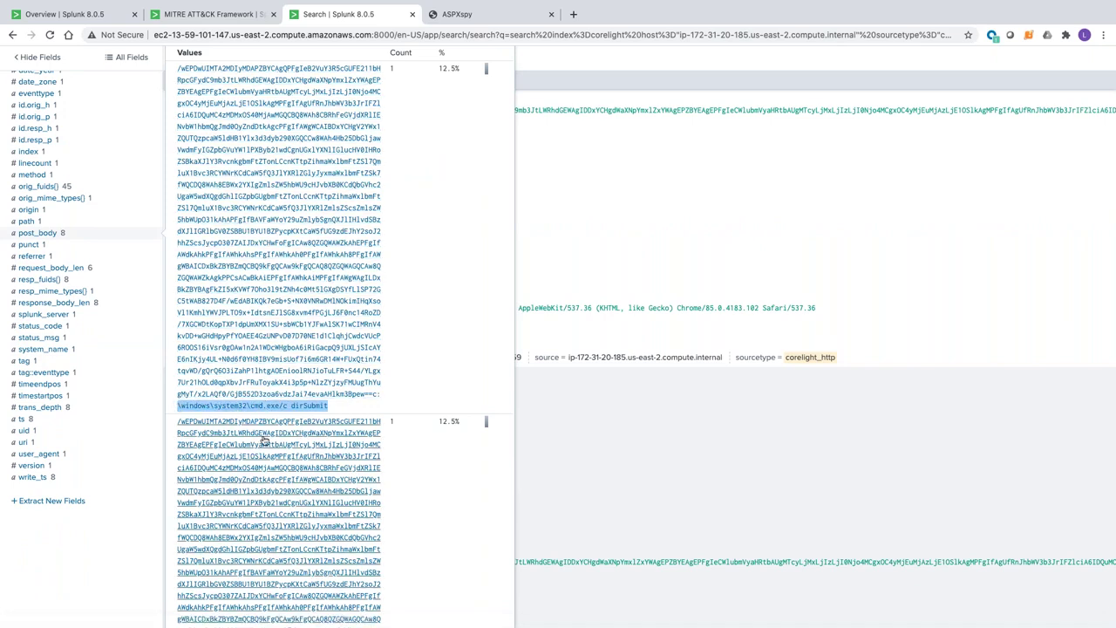
scroll(176, 405, "down", 10)
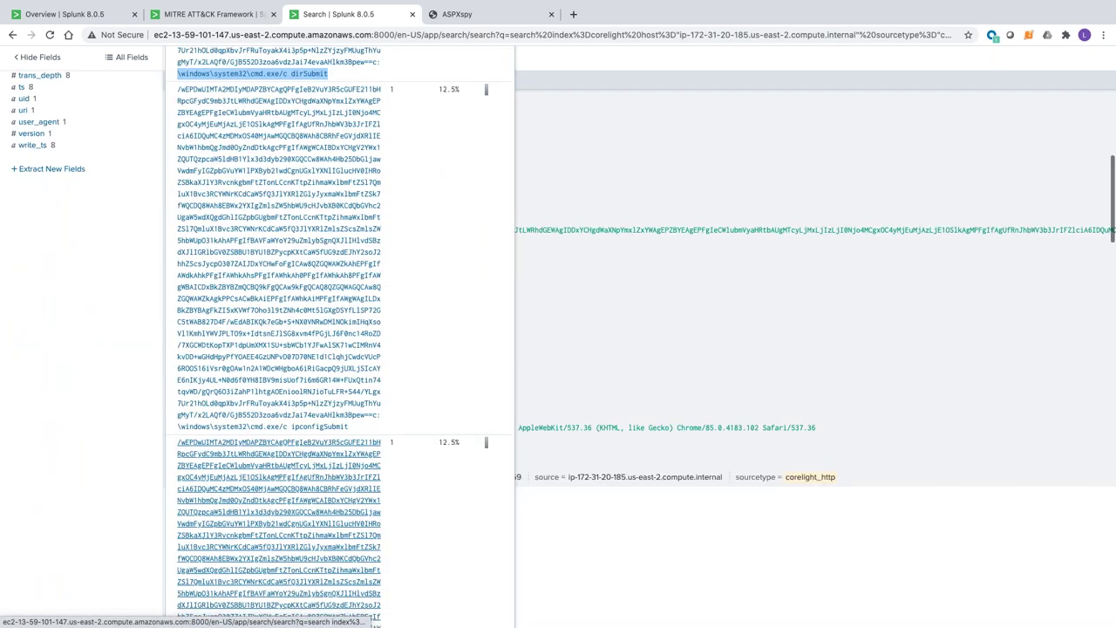
left_click_drag(373, 426, 167, 424)
left_click(145, 419)
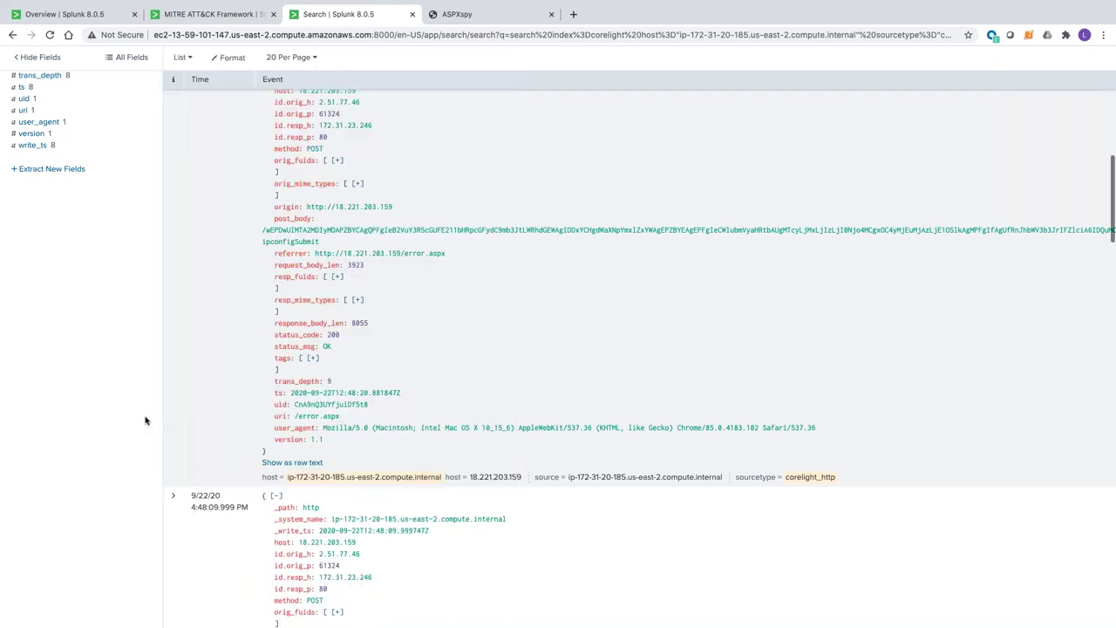
scroll(145, 419, "up", 5)
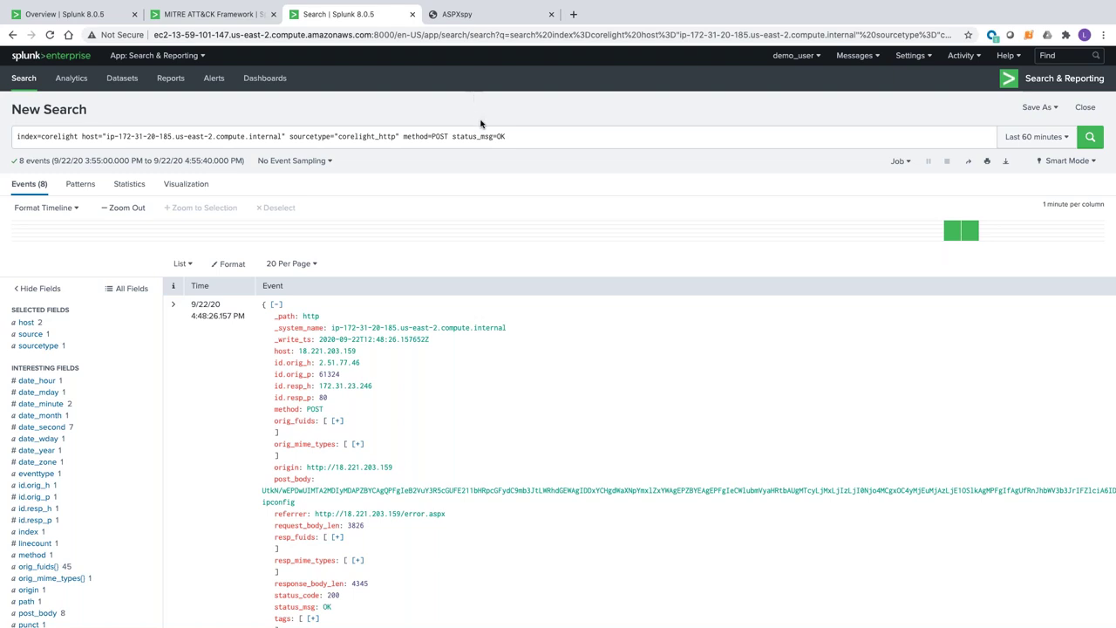
left_click(512, 136)
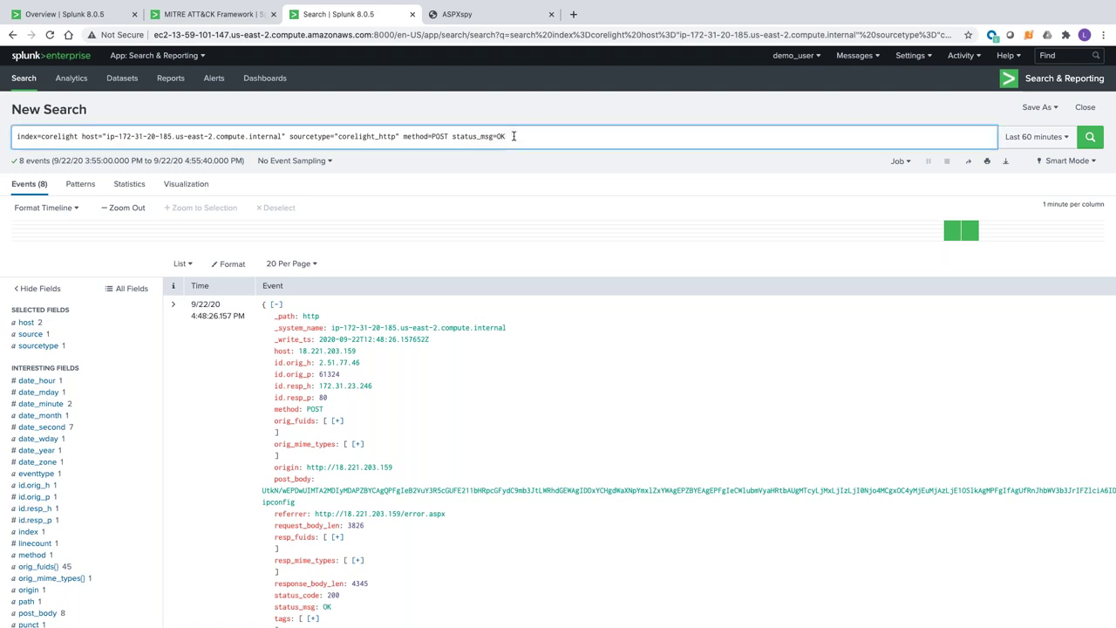
left_click(140, 52)
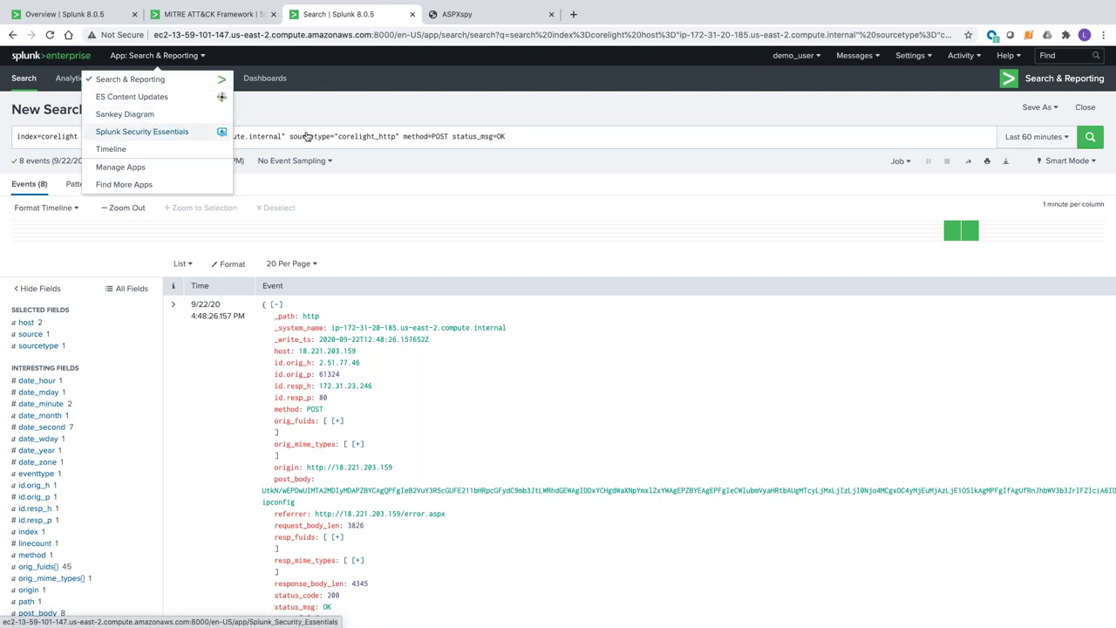
left_click_drag(307, 137, 301, 135)
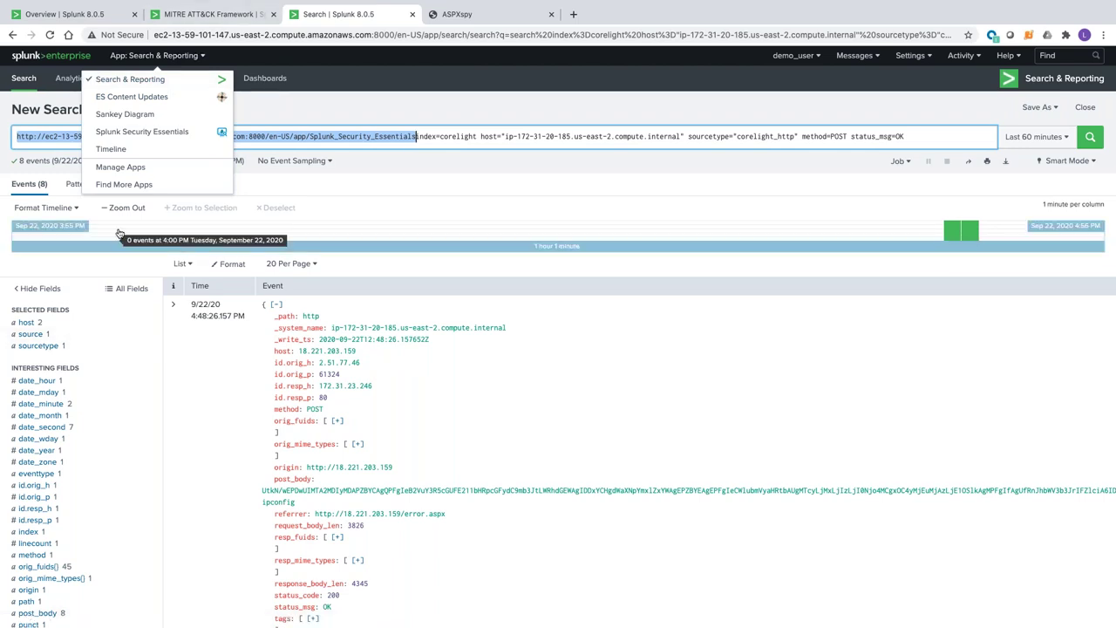
Step: Go to the Splunk Security Essentials Overview dashboard and examine the Data Source > Splunk App diagram
left_click(200, 14)
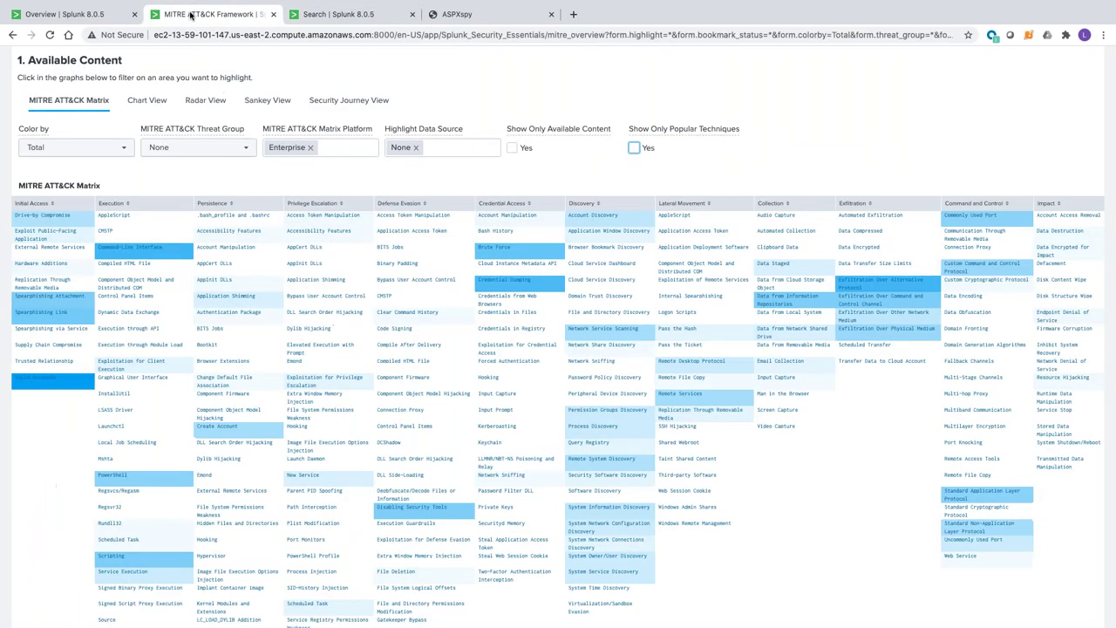
left_click(115, 19)
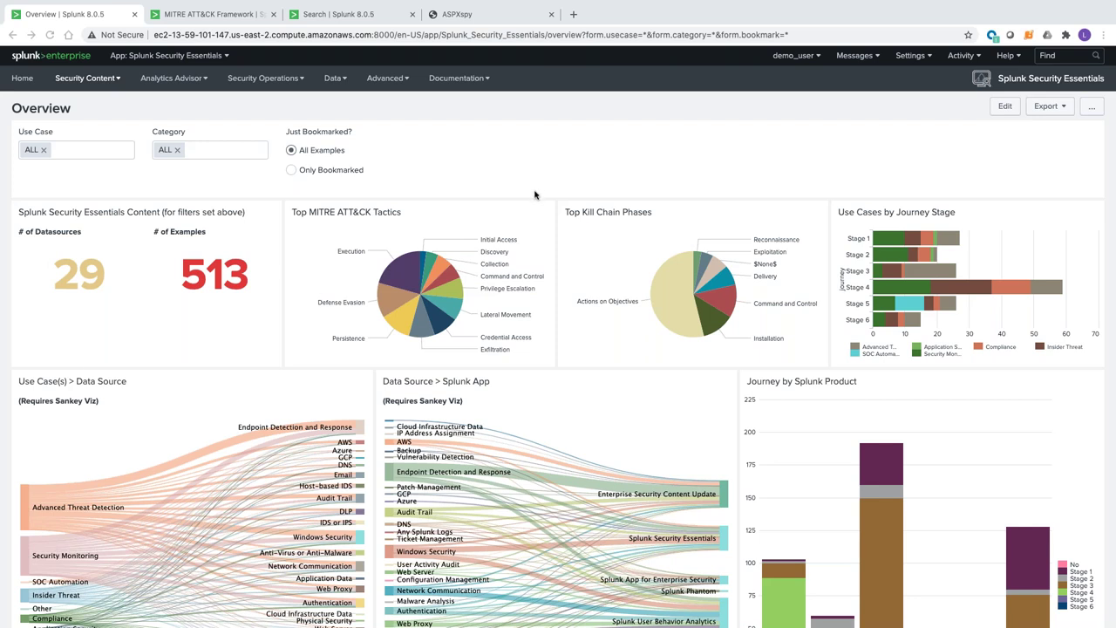
scroll(534, 195, "down", 3)
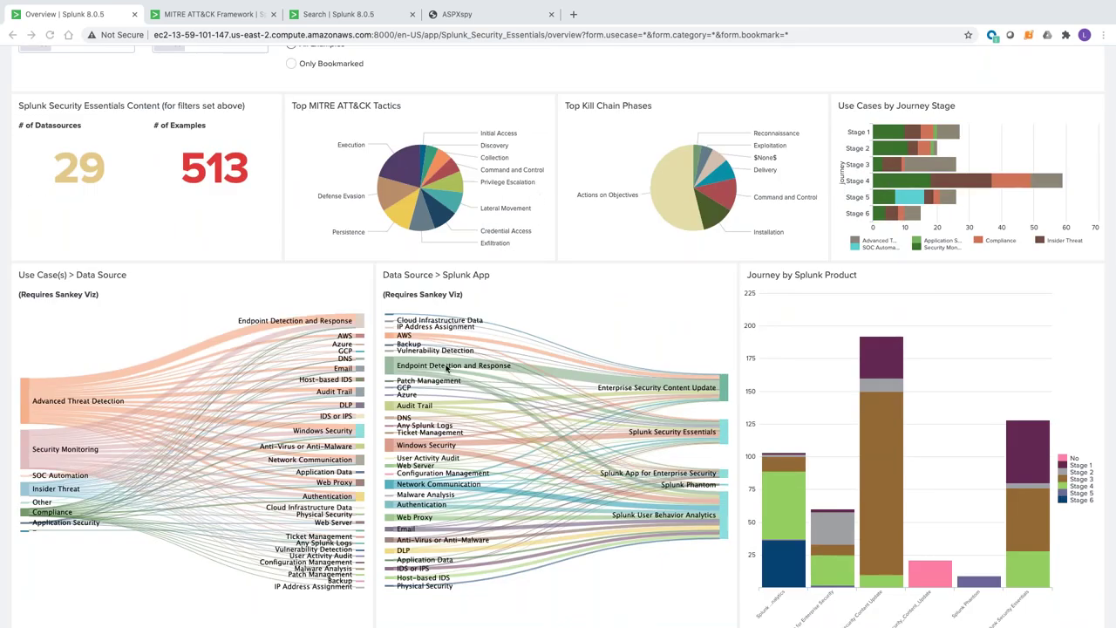
mouse_move(425, 463)
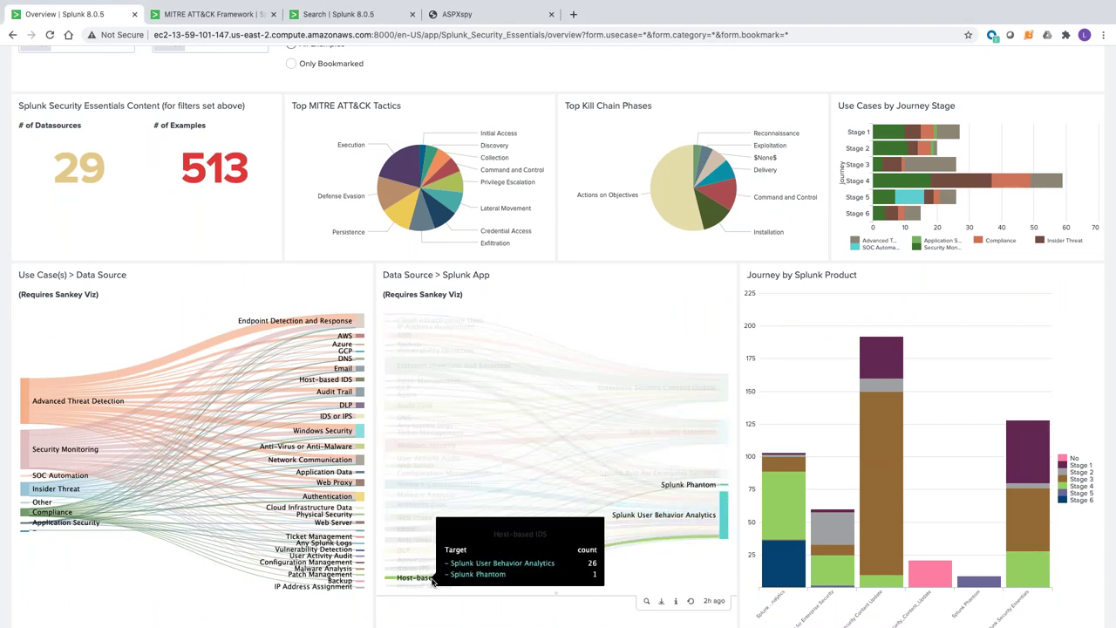
mouse_move(464, 453)
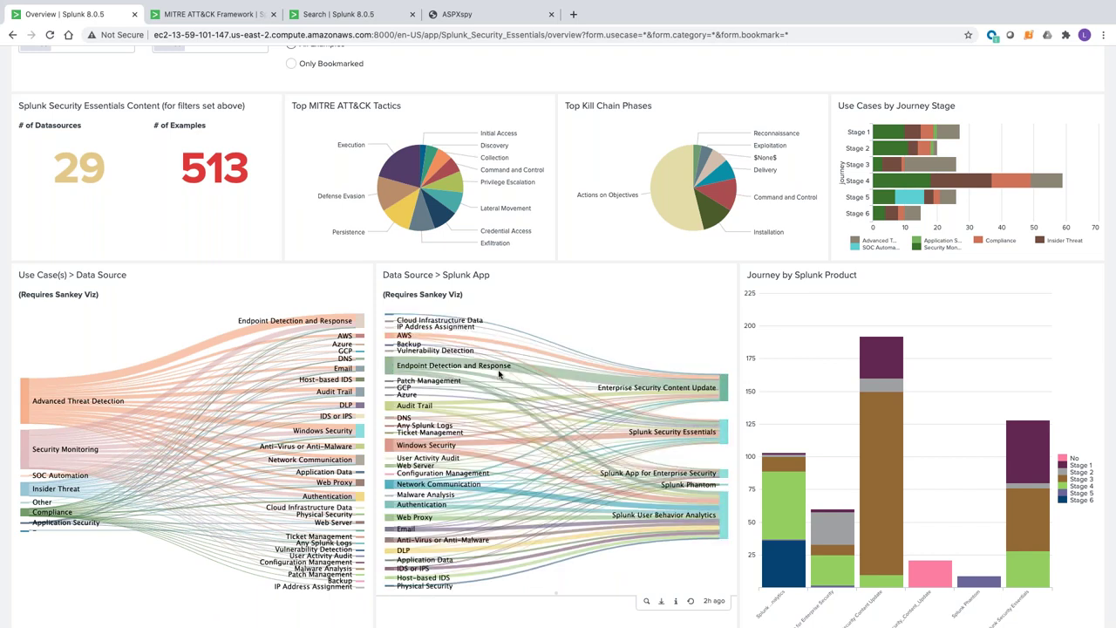
scroll(508, 315, "up", 2)
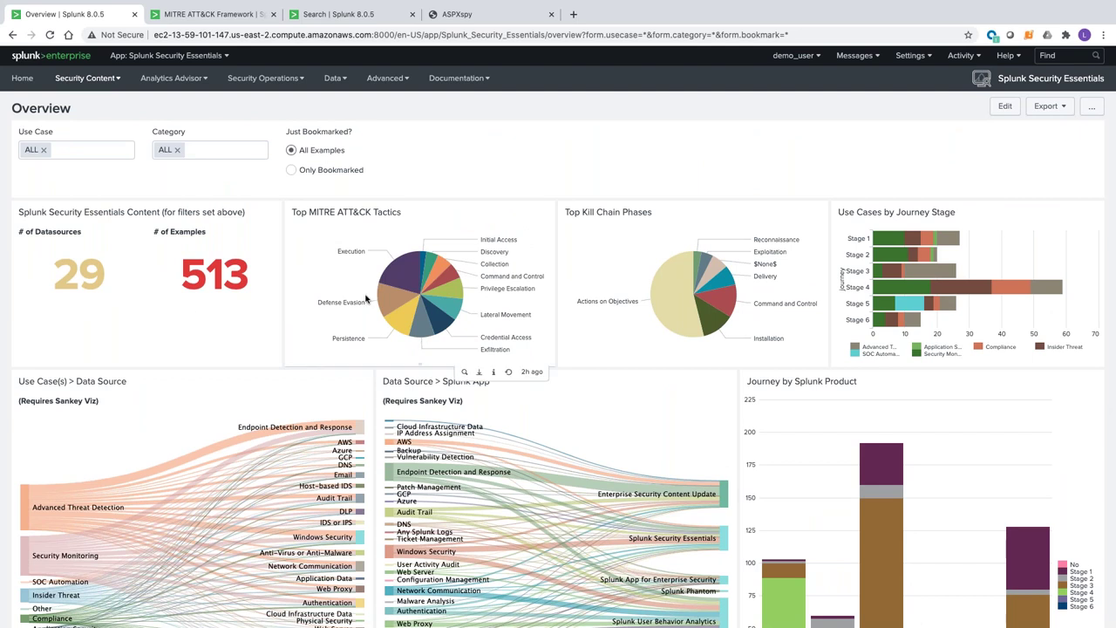
Step: Filter the MITRE ATT&CK Matrix on the MITRE ATT&CK Framework page by the threat group APT39
left_click(230, 12)
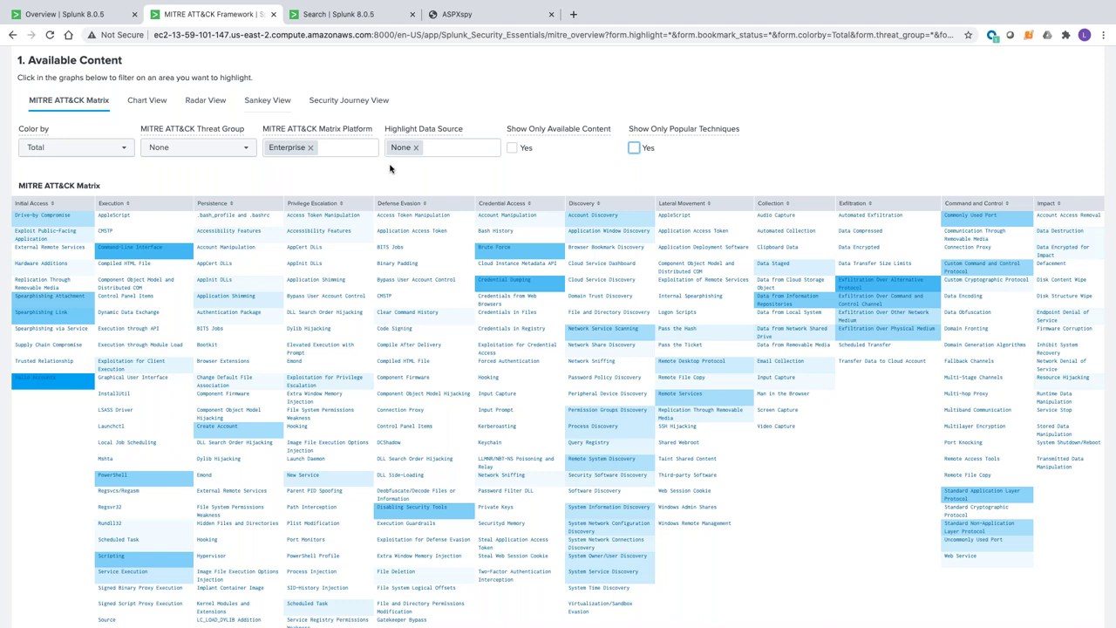
left_click(227, 174)
left_click(234, 149)
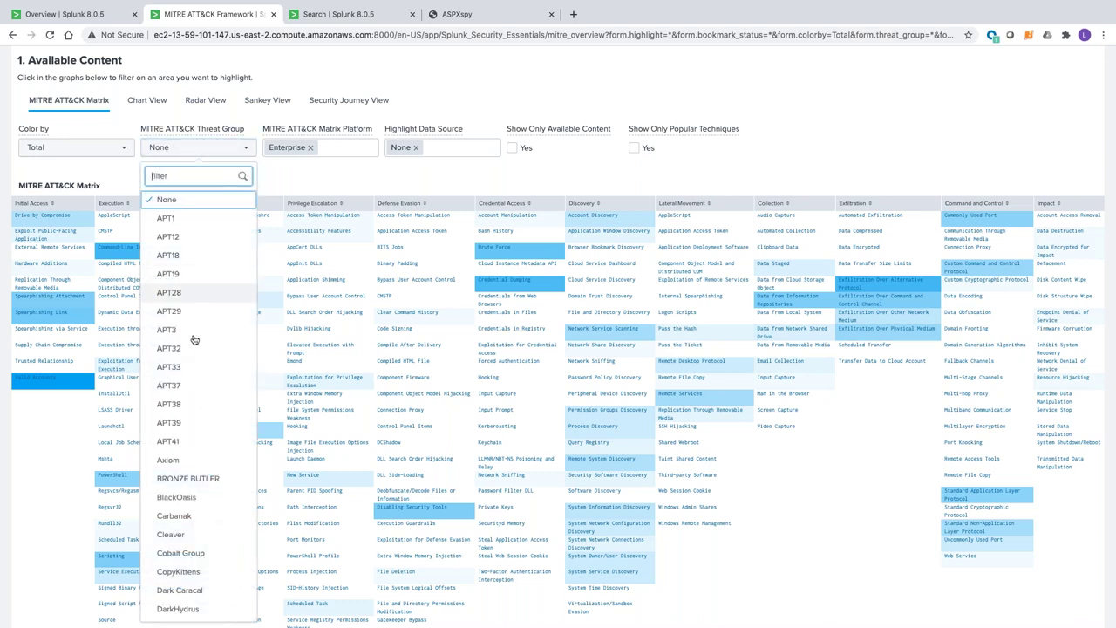
left_click(170, 423)
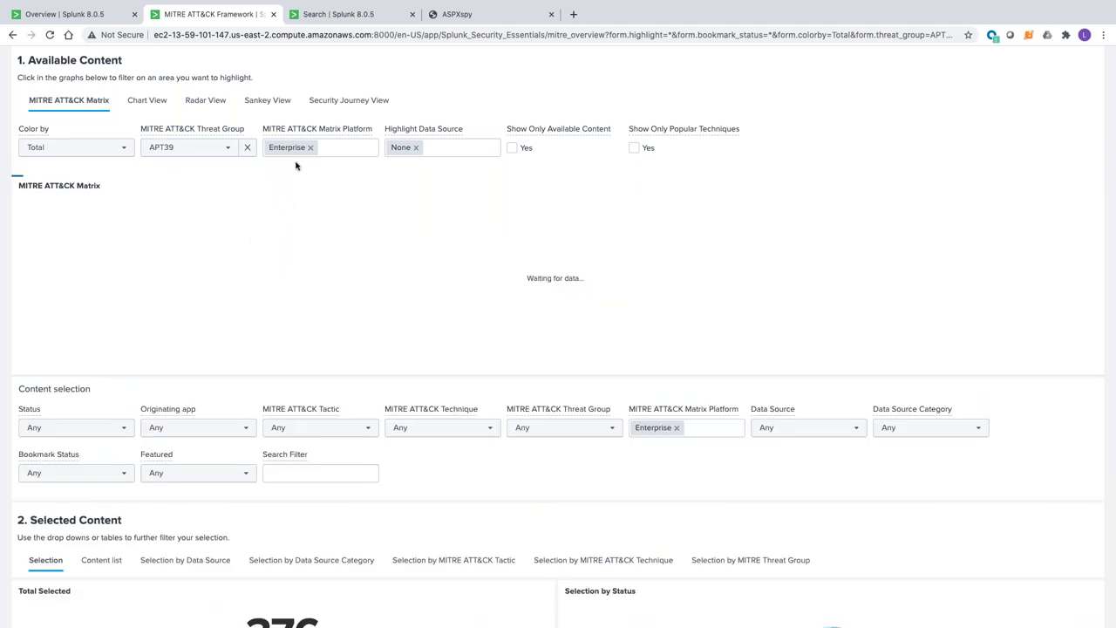
Step: Highlight the Endpoint Detection and Response data source in the APT39-filtered MITRE ATT&CK Matrix
mouse_move(471, 414)
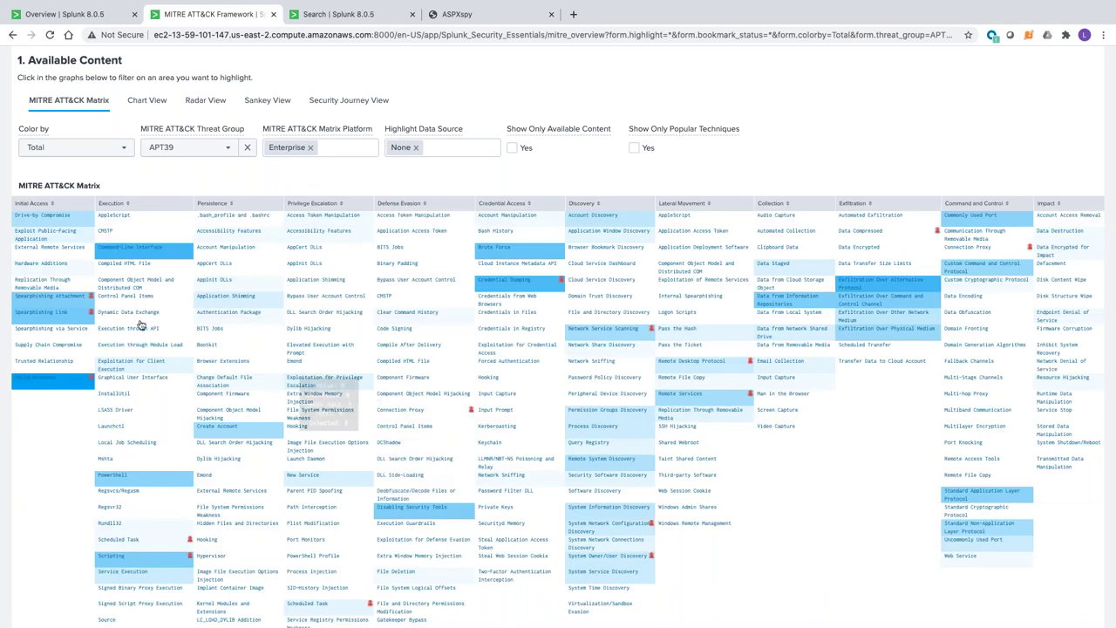
mouse_move(83, 319)
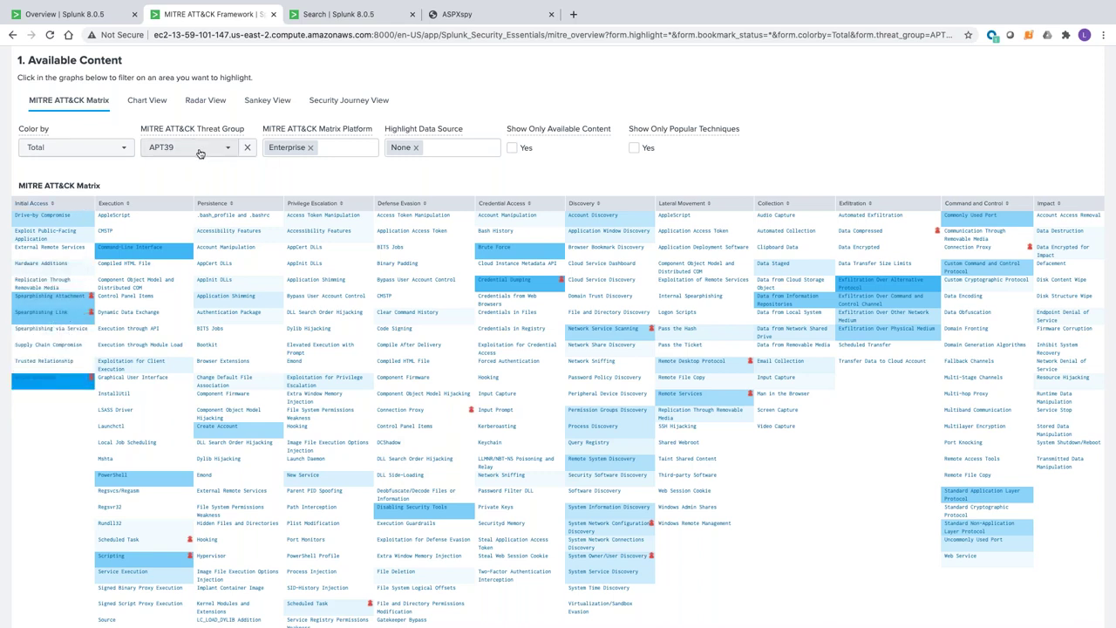
mouse_move(75, 282)
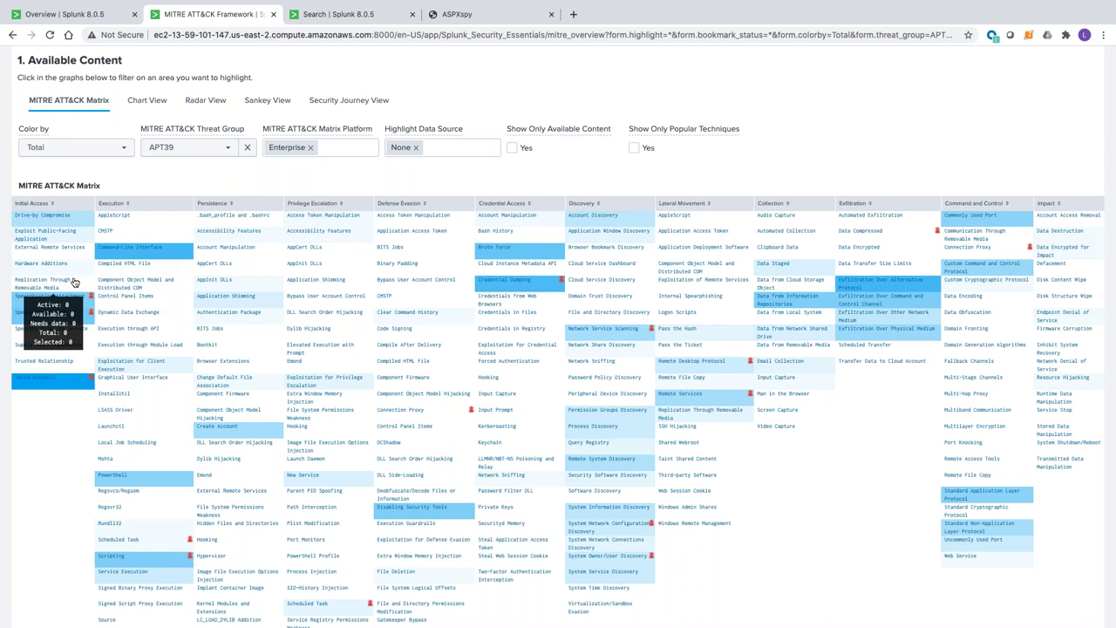
left_click(447, 148)
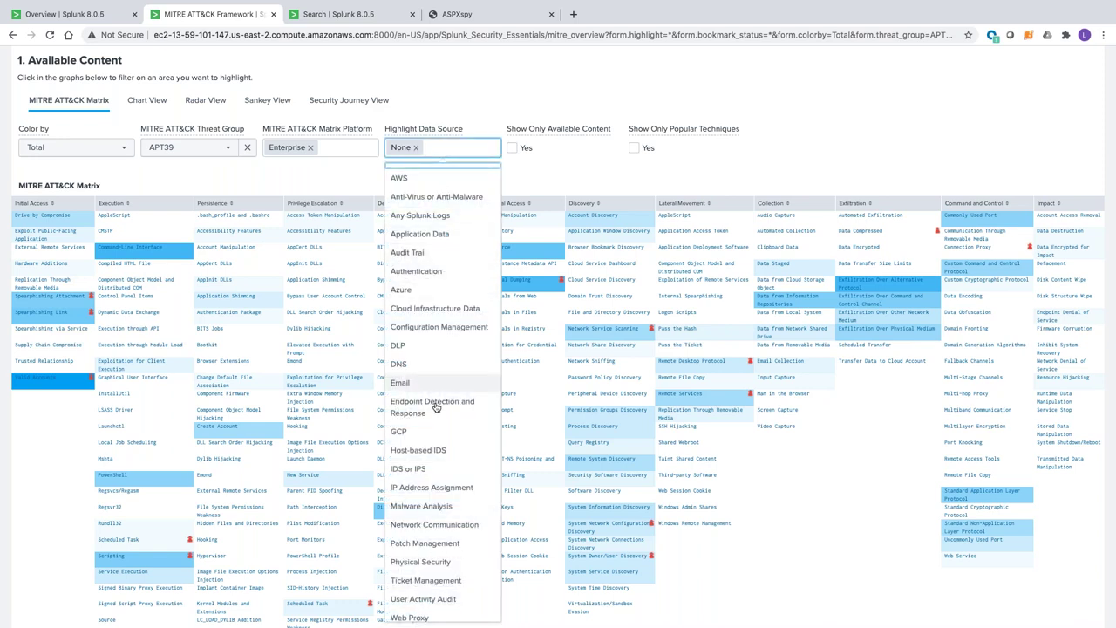
scroll(436, 407, "down", 1)
scroll(436, 407, "down", 1)
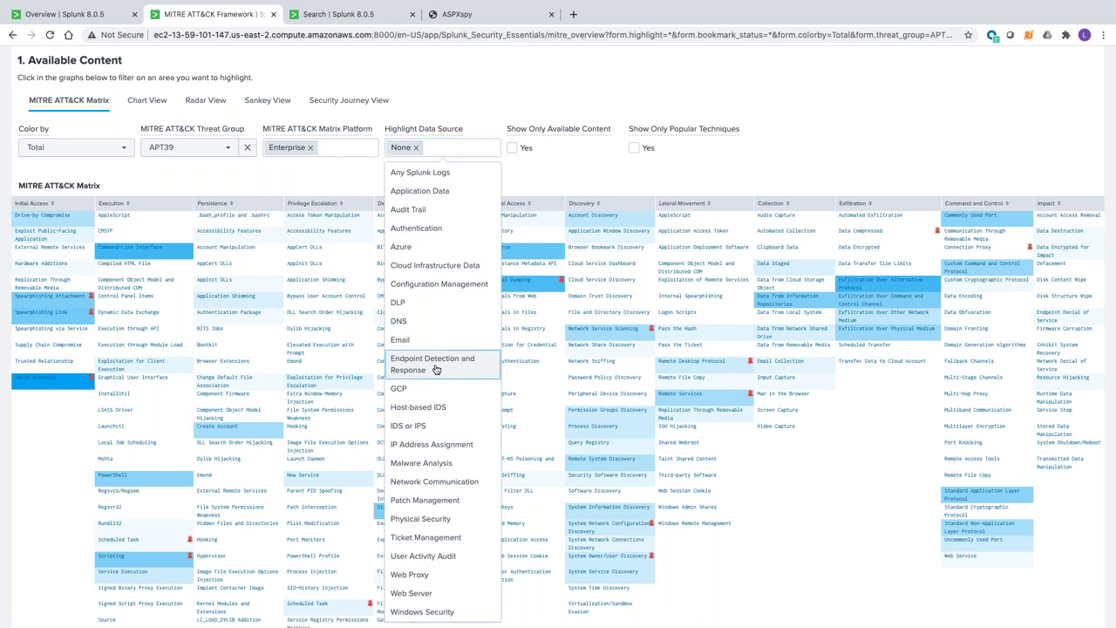
left_click(436, 368)
left_click(547, 158)
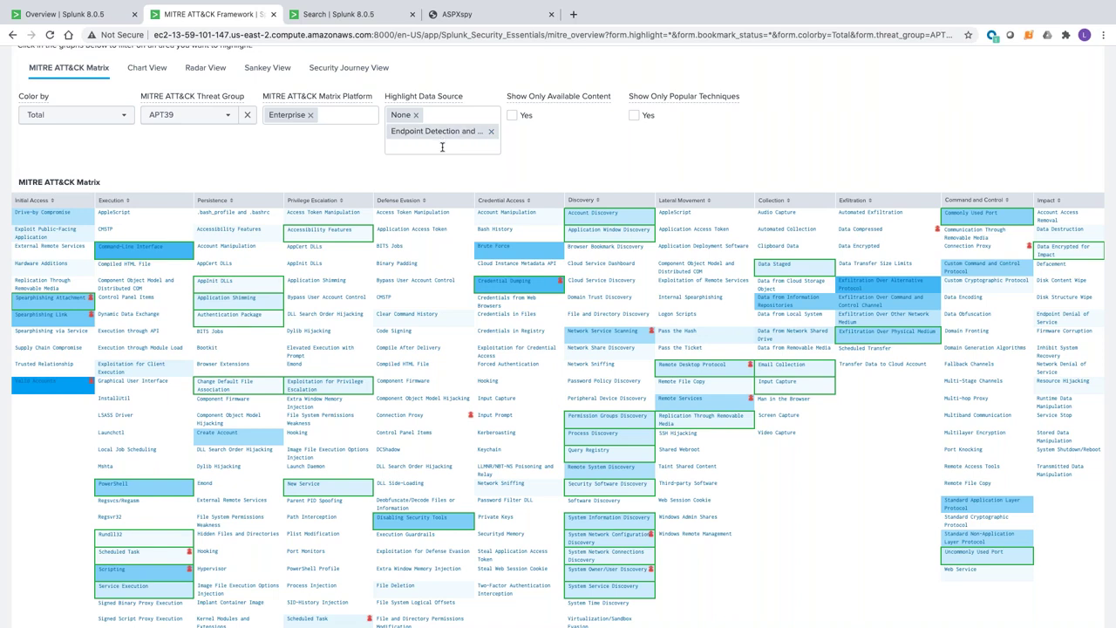
Step: Filter the content selection by the Credential Dumping technique from the matrix's Credential Access column
mouse_move(524, 287)
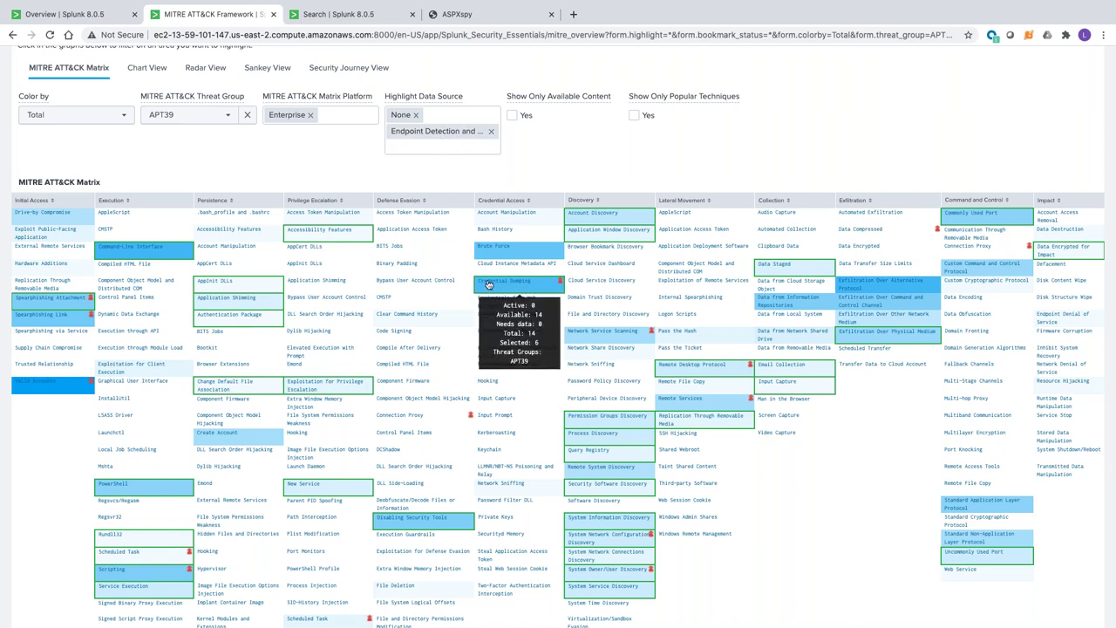
left_click(530, 288)
scroll(528, 296, "down", 4)
scroll(528, 300, "down", 4)
scroll(468, 273, "up", 3)
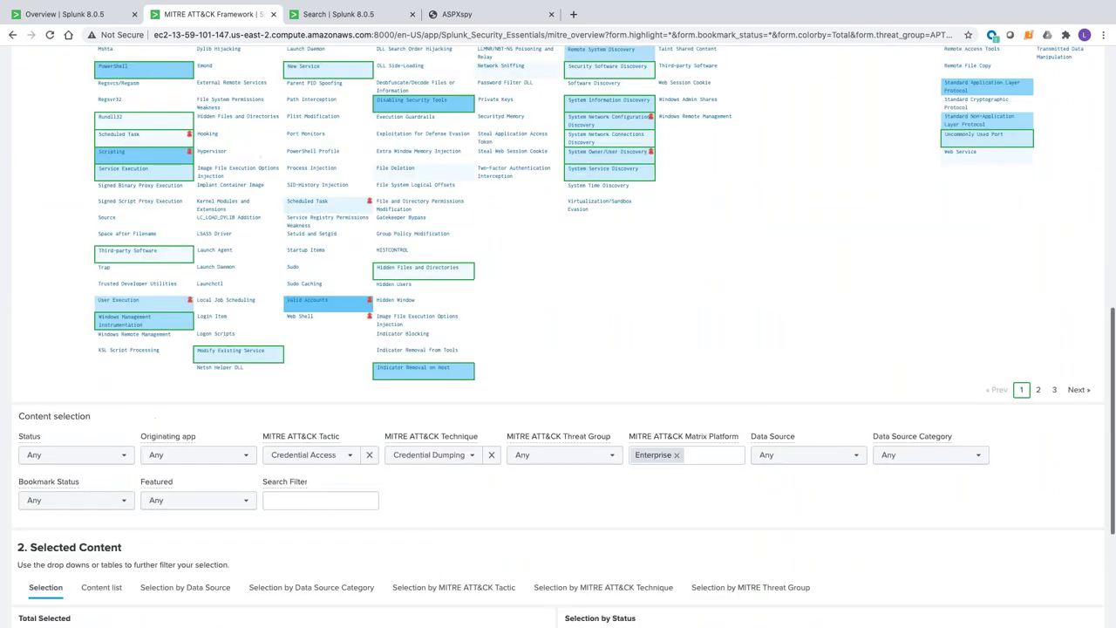
Step: Reload the MITRE ATT&CK Framework page with the current filters and return to its content selection
scroll(468, 274, "up", 5)
left_click(461, 35)
key("Return")
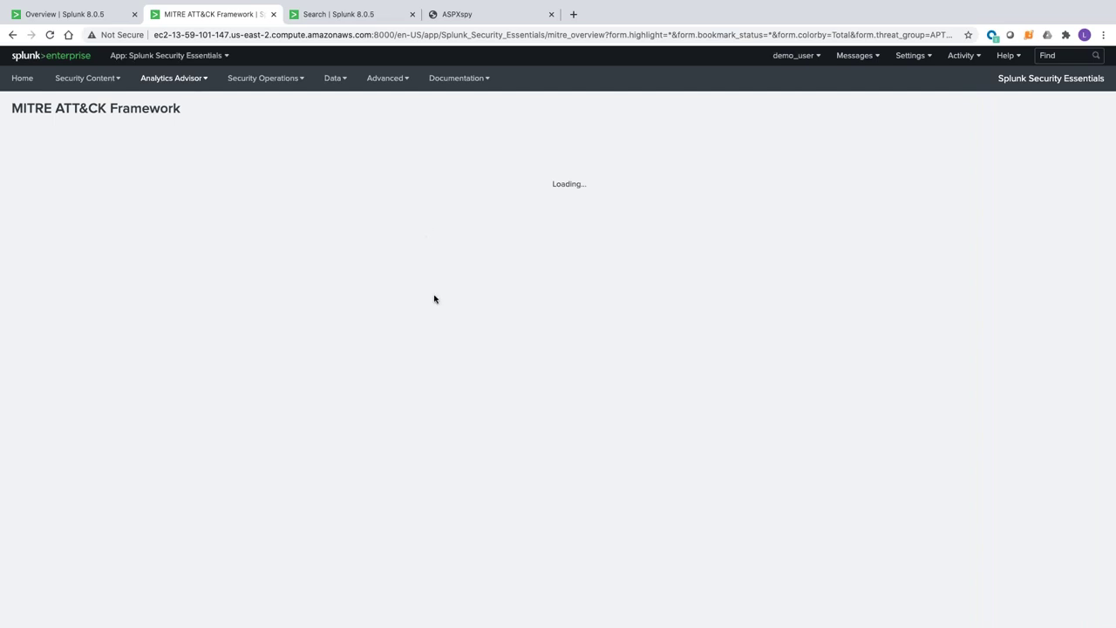
scroll(451, 277, "down", 3)
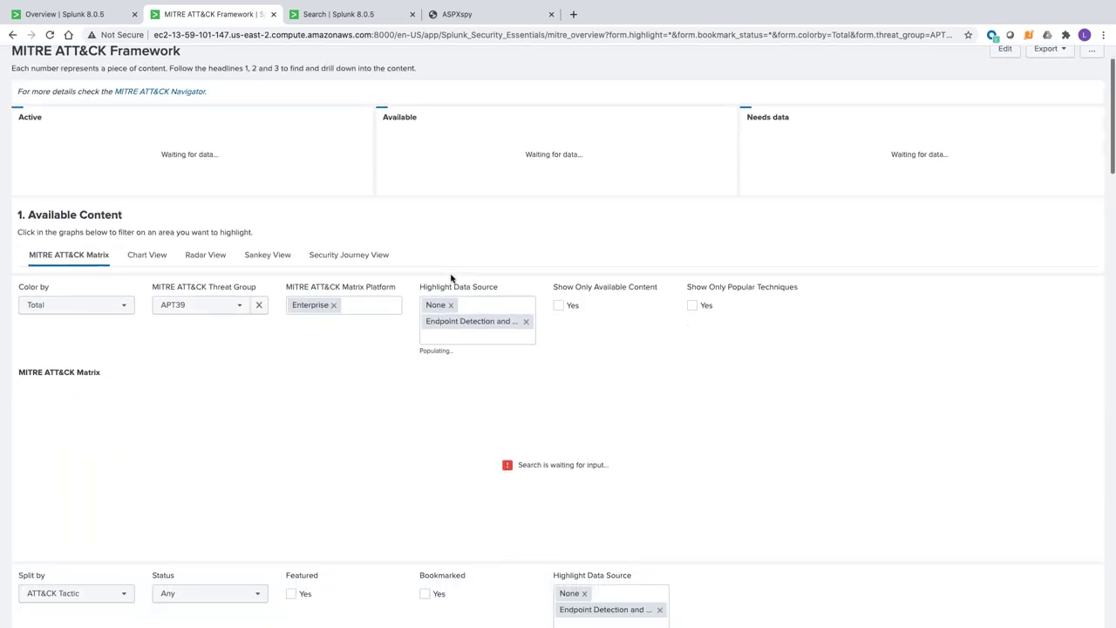
scroll(450, 287, "down", 5)
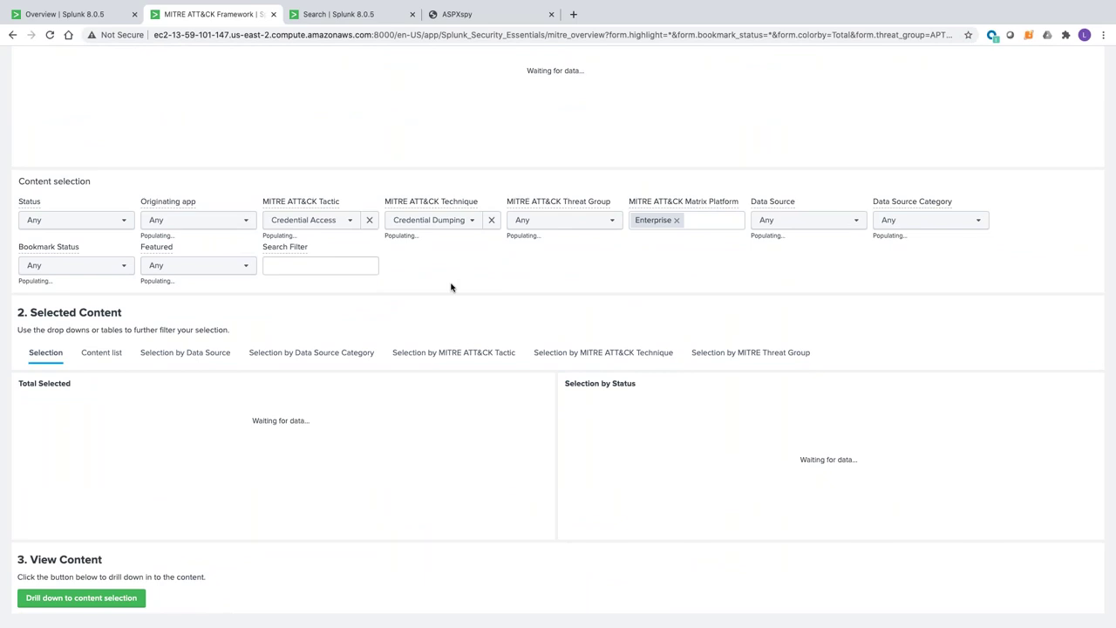
scroll(450, 286, "up", 2)
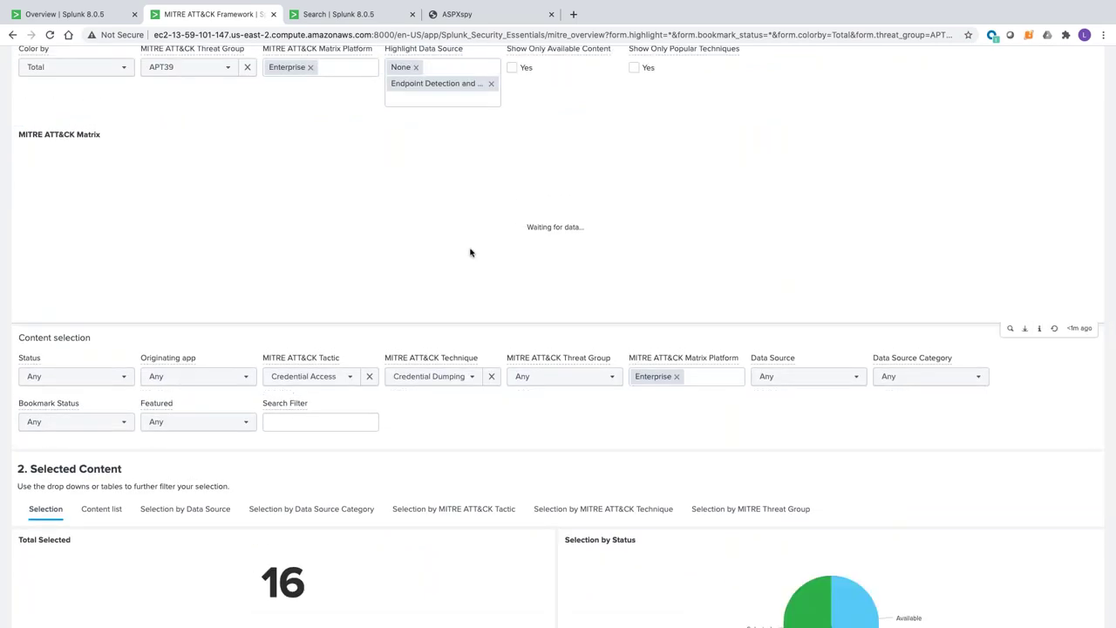
Step: Show the content list for Credential Dumping and review the detection titles, including the LSASS memory and shadow copy entries
left_click(101, 510)
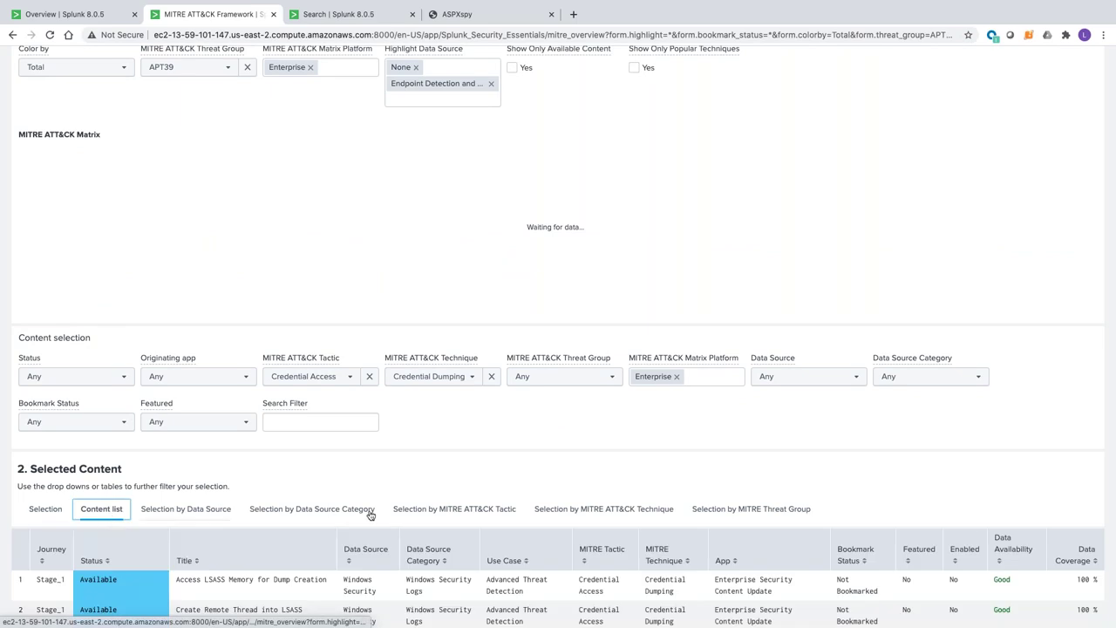
scroll(283, 401, "down", 3)
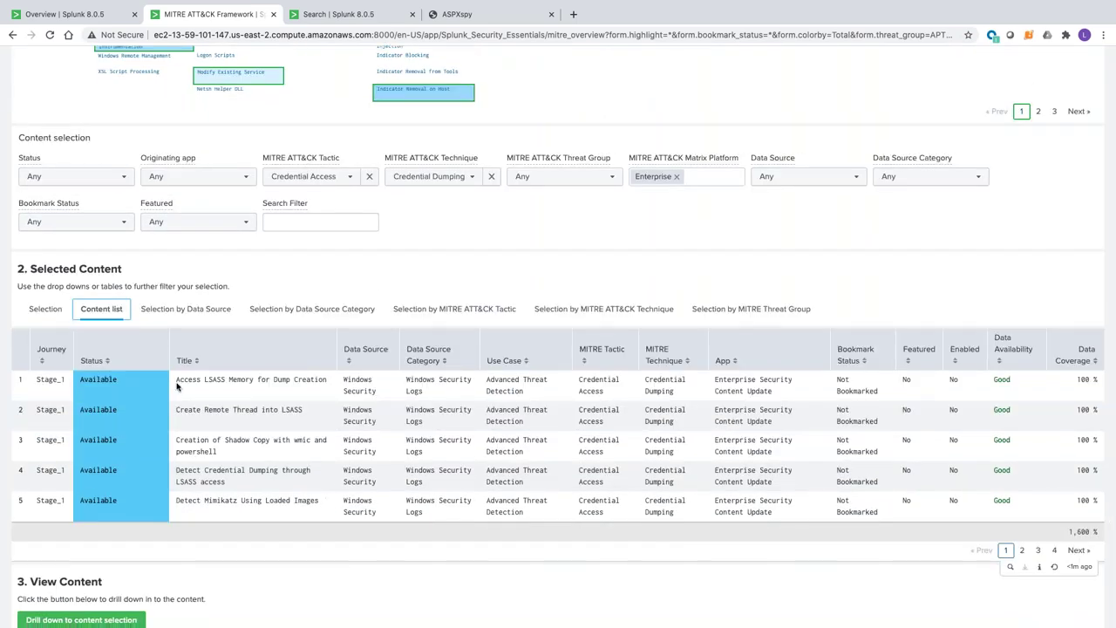
left_click_drag(347, 380, 392, 394)
left_click(303, 386)
triple_click(296, 382)
left_click(296, 382)
left_click_drag(178, 439, 232, 454)
left_click(230, 441)
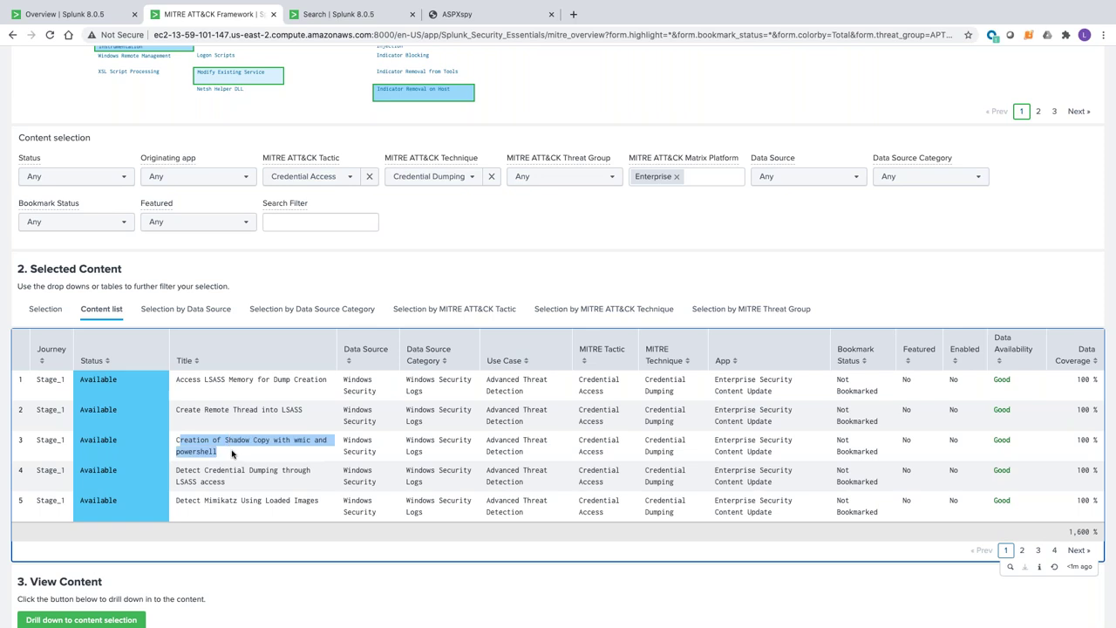
left_click(232, 454)
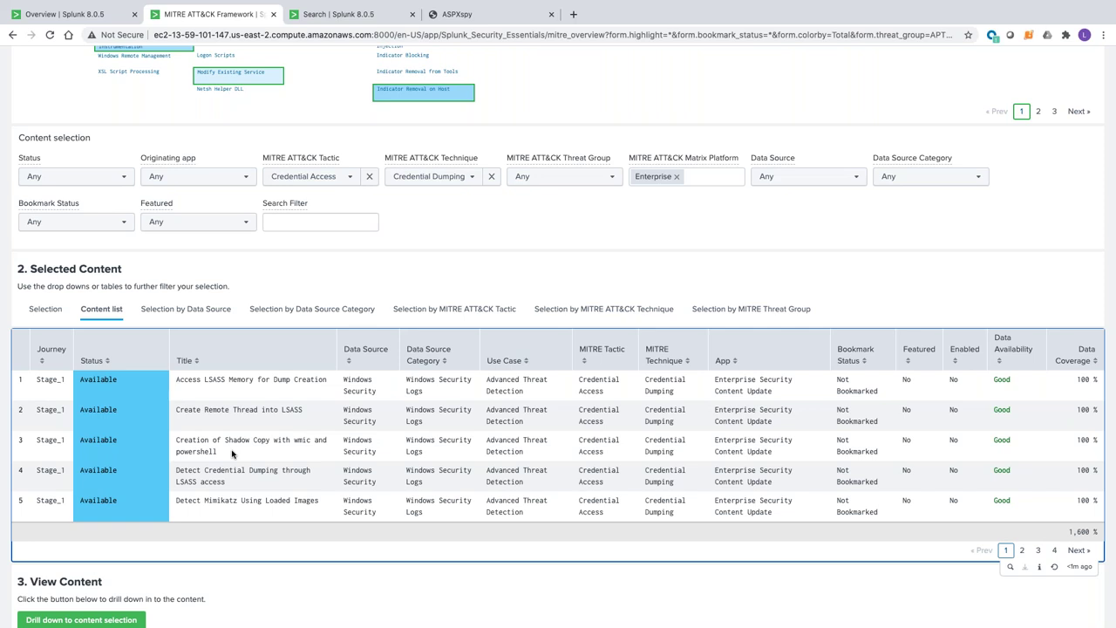
Step: Examine the MITRE tactic, app, data availability and data coverage of the "Creation of Shadow Copy with wmic and powershell" detection
left_click_drag(586, 440, 608, 450)
left_click(610, 449)
left_click_drag(713, 439, 782, 448)
left_click(783, 449)
left_click_drag(1016, 446, 992, 448)
left_click(992, 448)
double_click(1034, 450)
left_click(1033, 451)
left_click_drag(1067, 443, 1098, 442)
left_click(1098, 444)
scroll(301, 452, "down", 1)
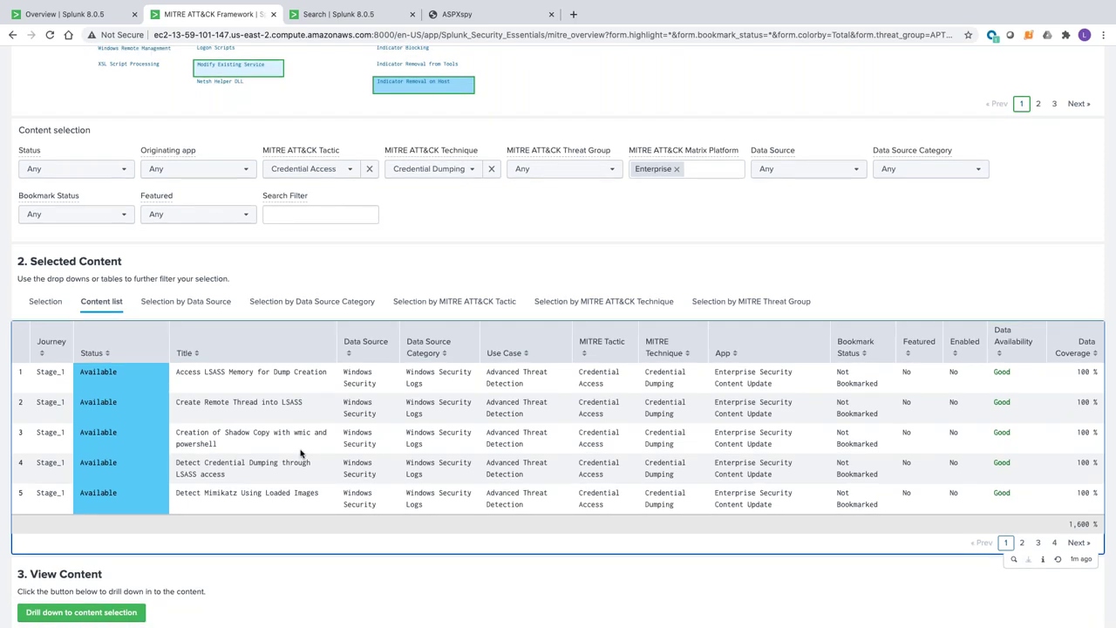